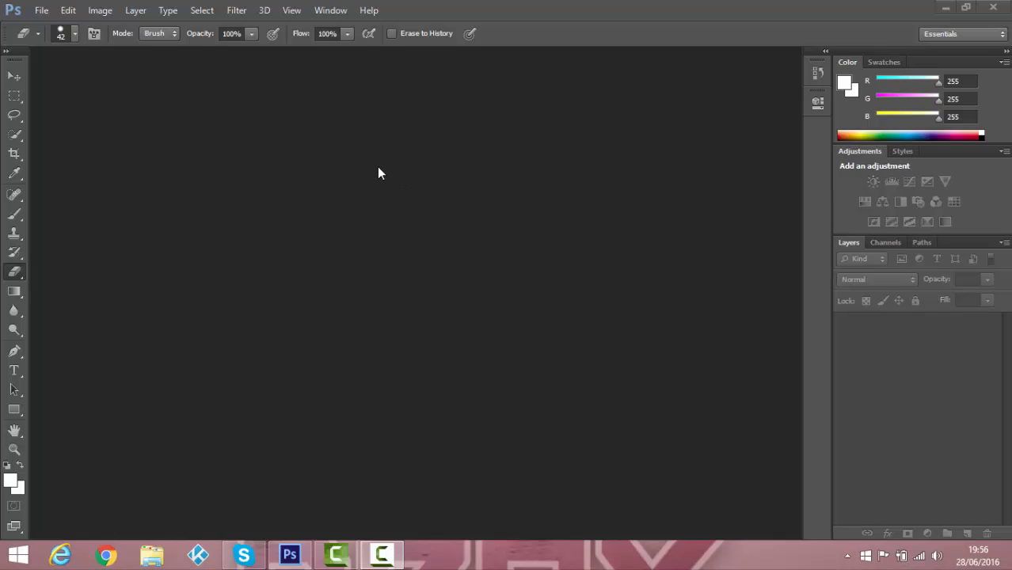
- Create a new 800 by 800 pixel RGB document at 72 pixels/inch with a white background
left_click(41, 10)
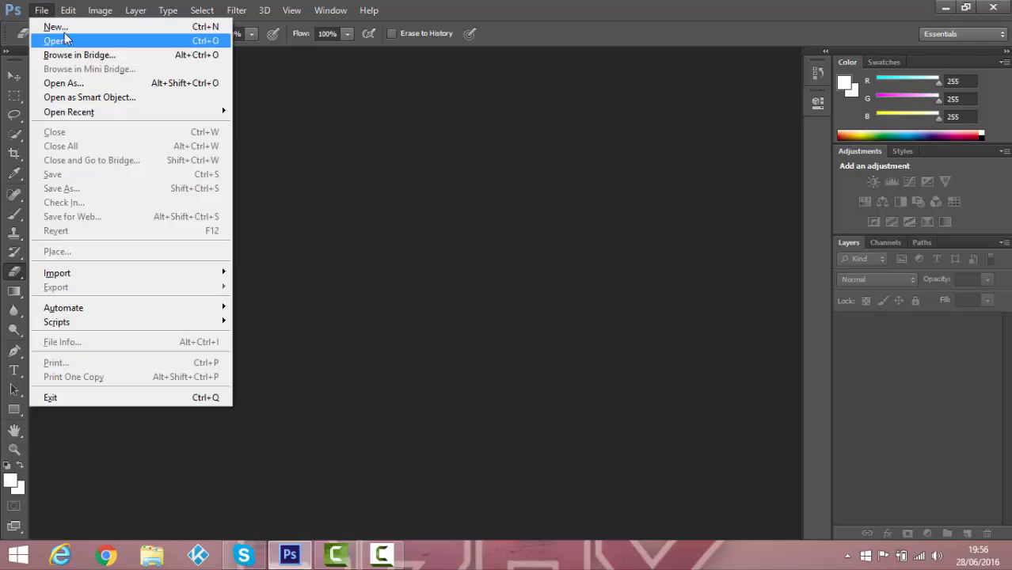
left_click(68, 38)
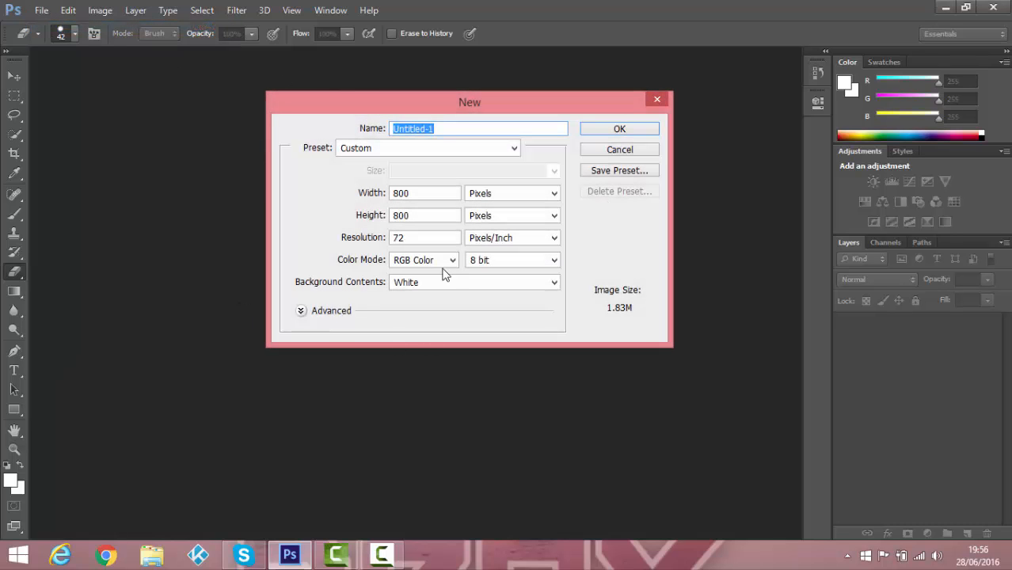
left_click(406, 197)
left_click(419, 214)
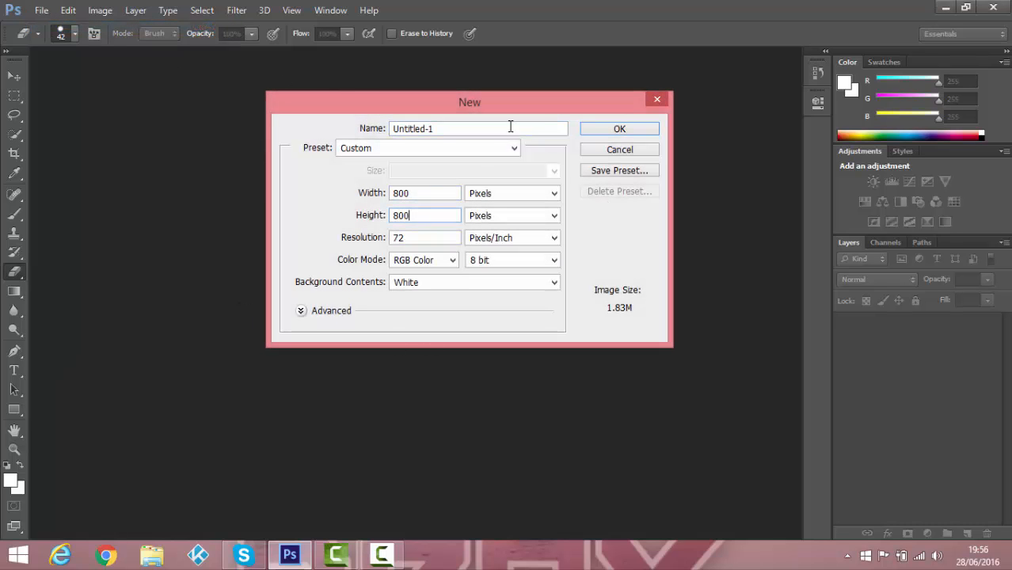
left_click(601, 129)
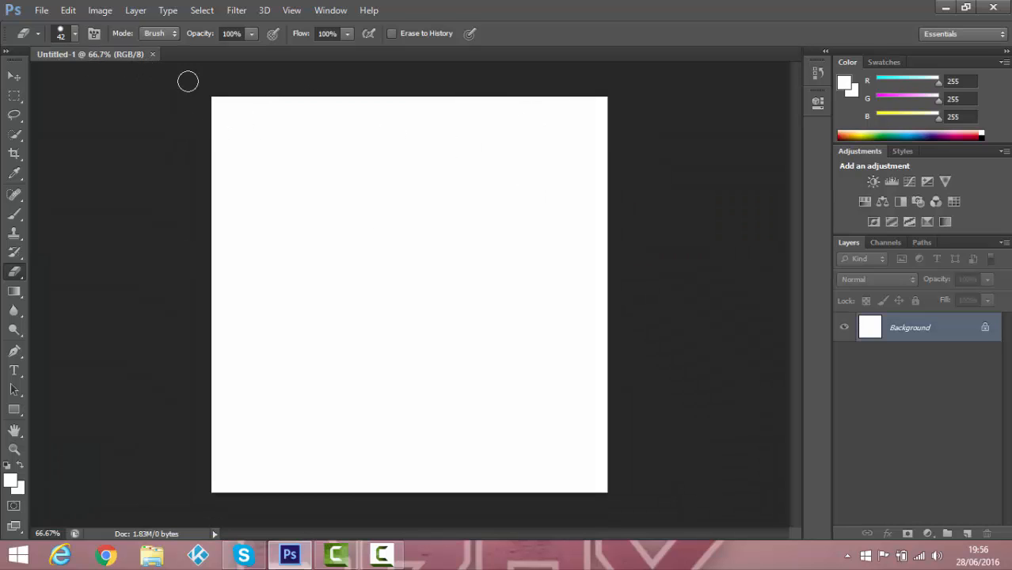
- Convert the locked Background into a regular layer named Layer 0
left_click(15, 75)
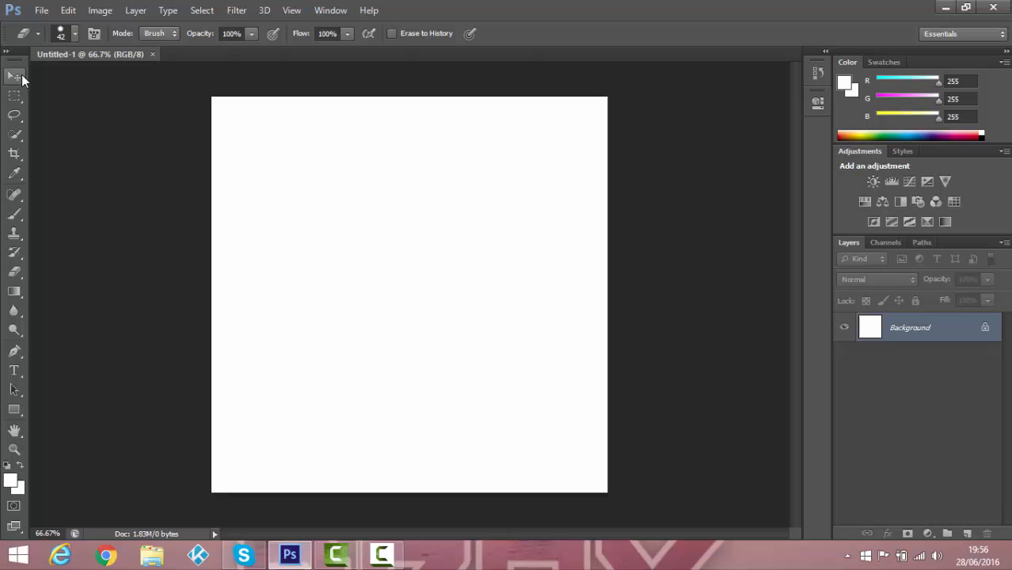
double_click(916, 338)
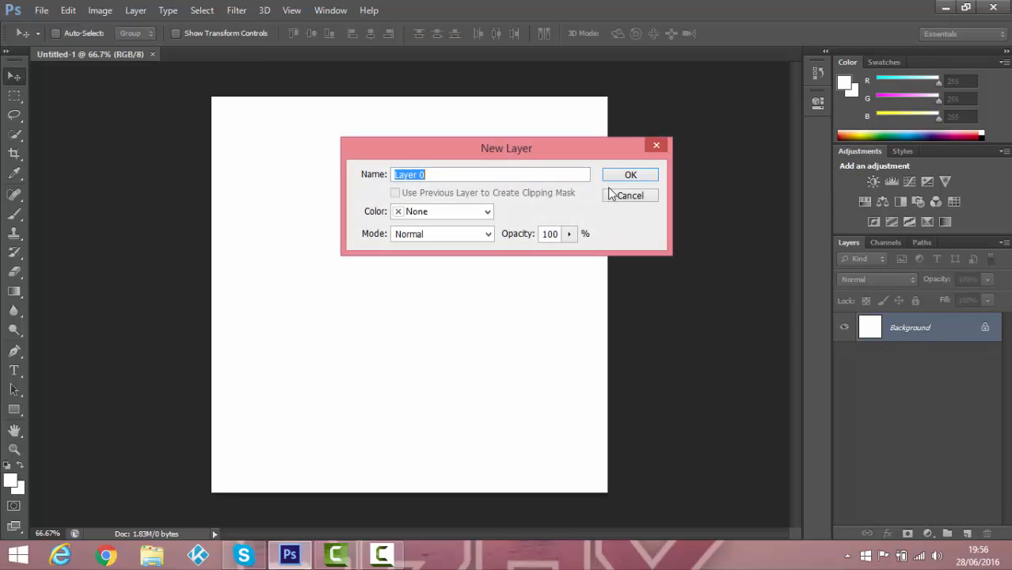
left_click(636, 176)
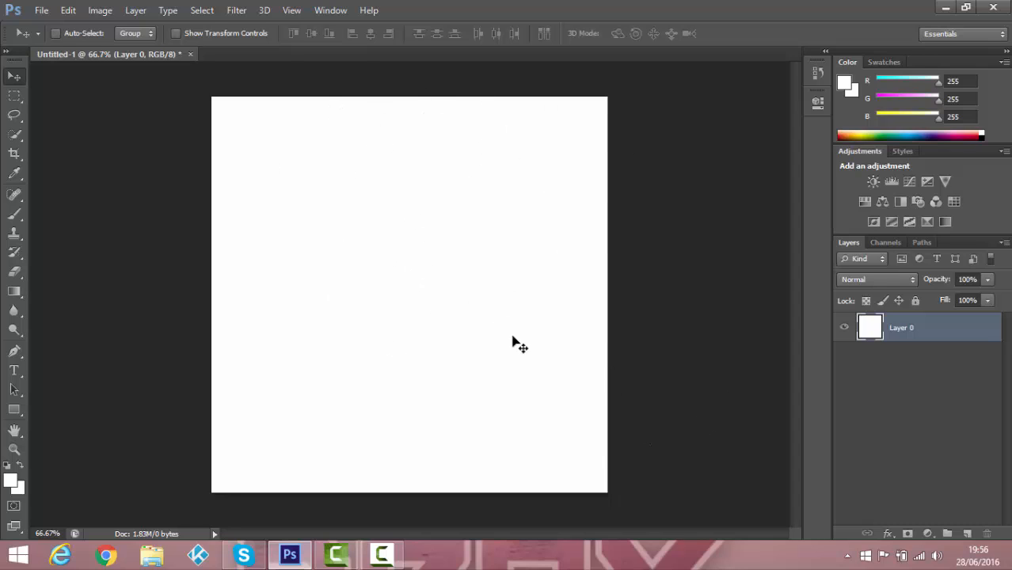
- Add a reversed black-to-white Gradient Overlay with Radial style to Layer 0
double_click(919, 339)
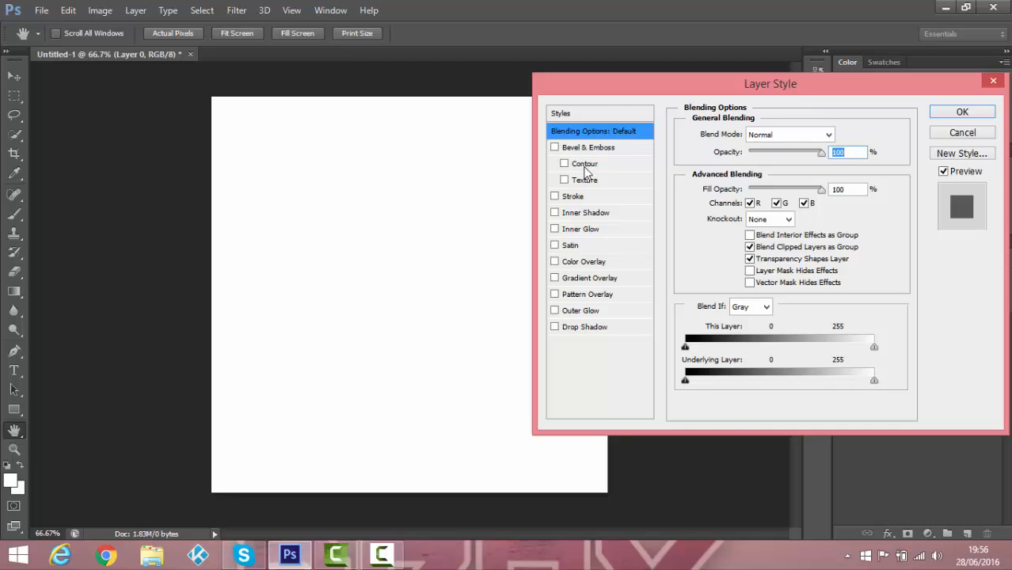
left_click(590, 281)
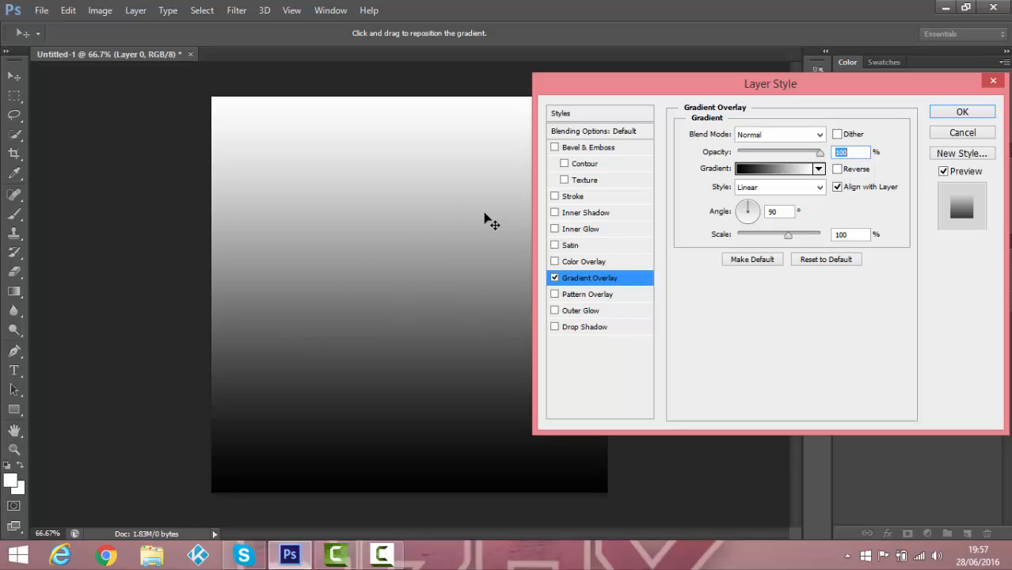
left_click(817, 169)
left_click(836, 169)
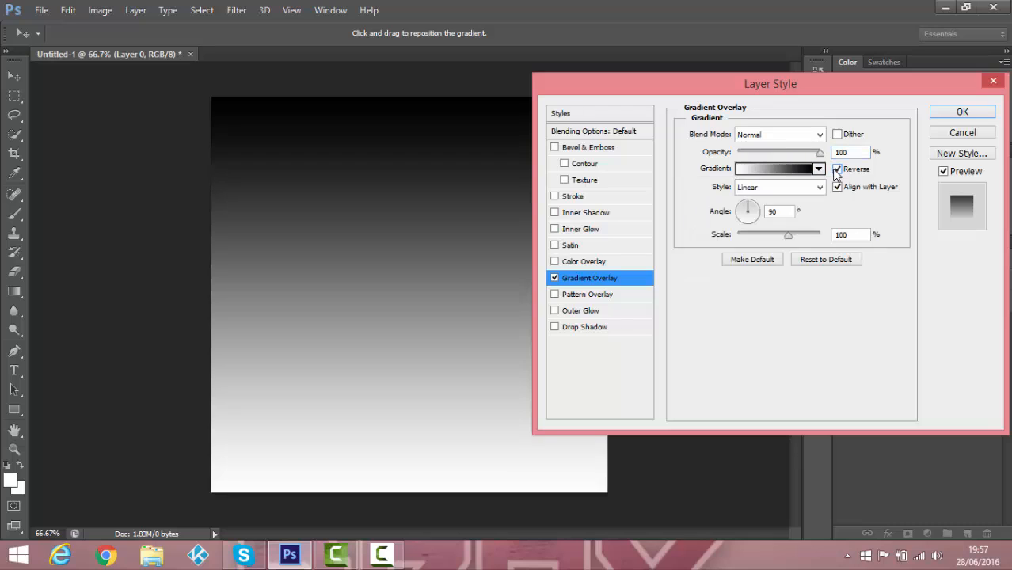
left_click(818, 187)
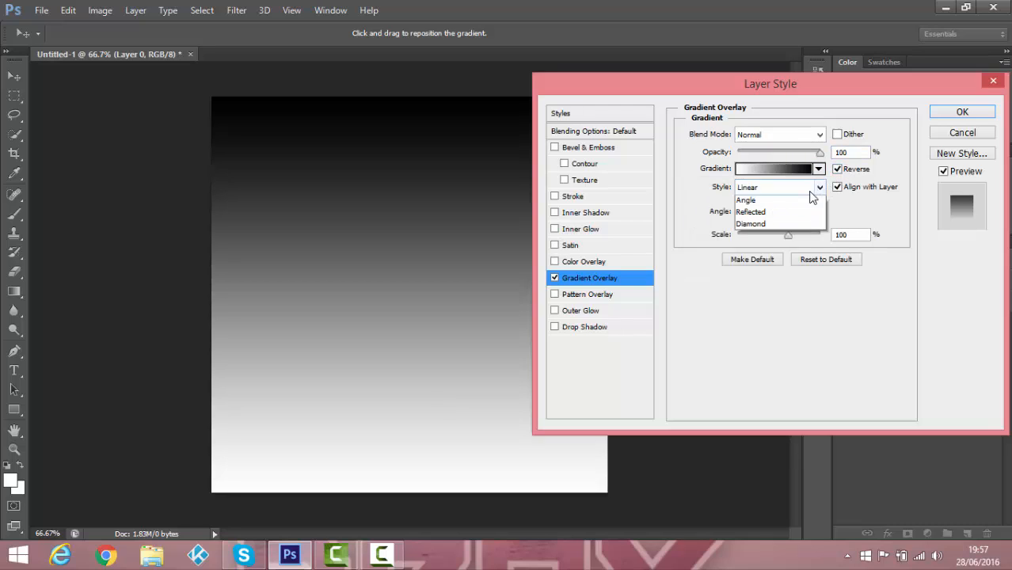
left_click(767, 221)
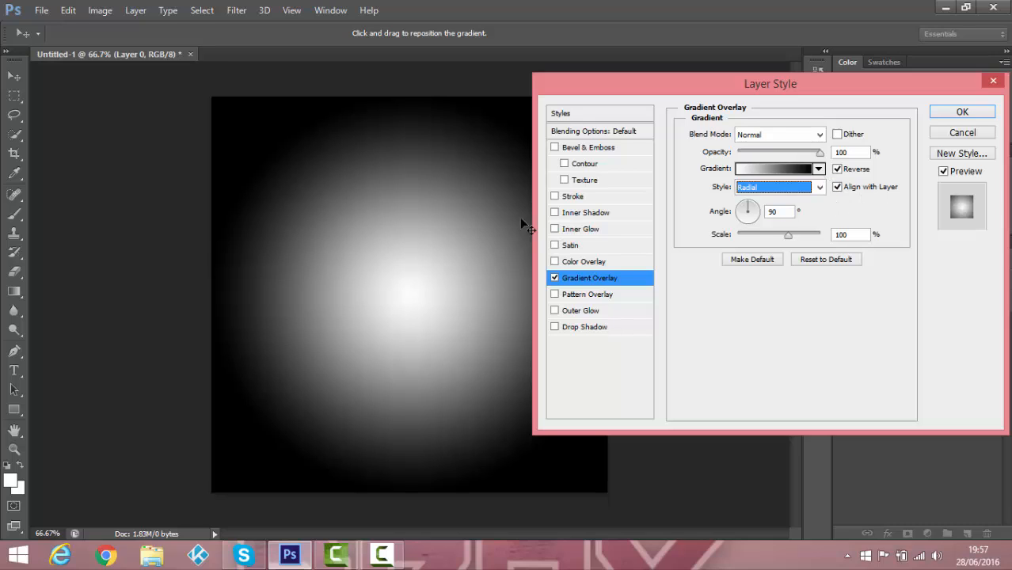
- Set the gradient overlay's scale to 150% and its opacity to about 69%, and apply the layer style
left_click_drag(807, 236, 820, 235)
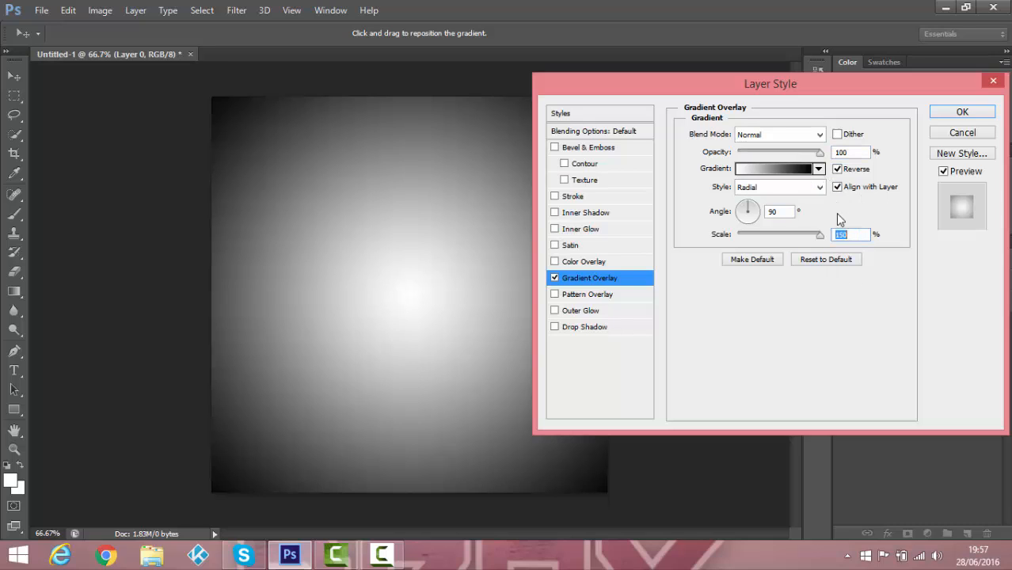
left_click_drag(820, 152, 794, 155)
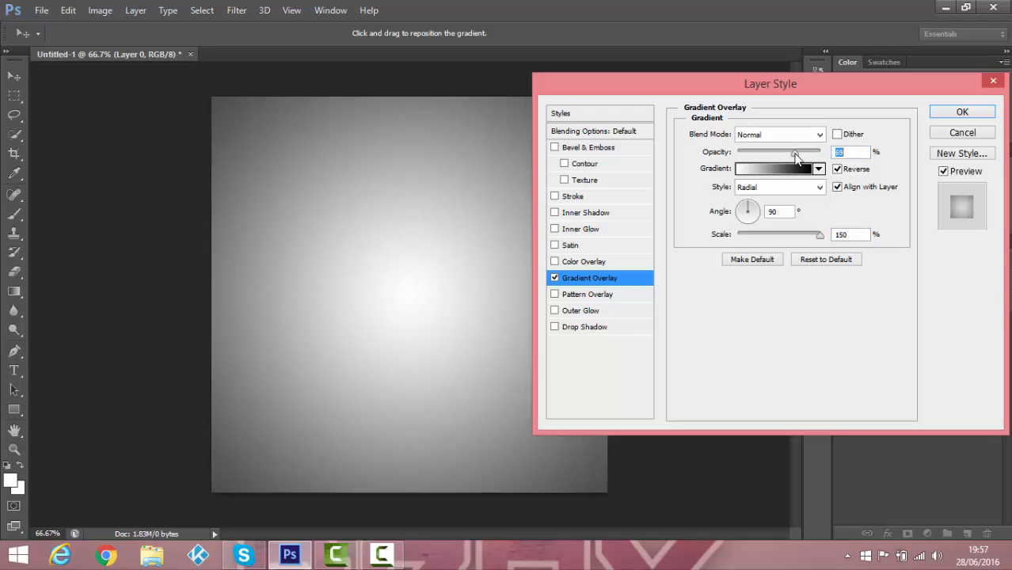
left_click(960, 112)
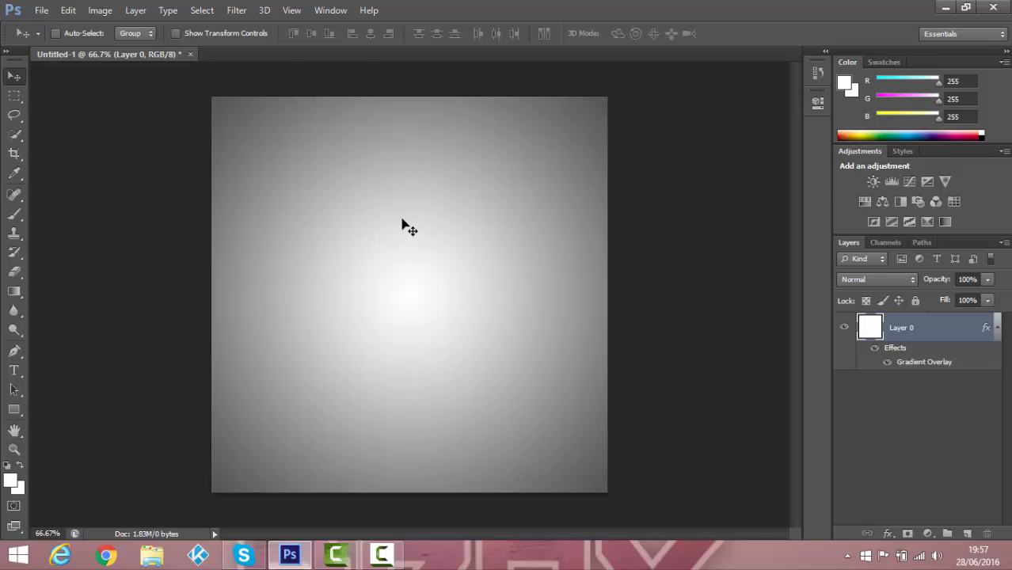
- Add a black letter "S" in 700 pt Vermin Vibes and move it down so it fits fully inside the canvas
left_click(14, 370)
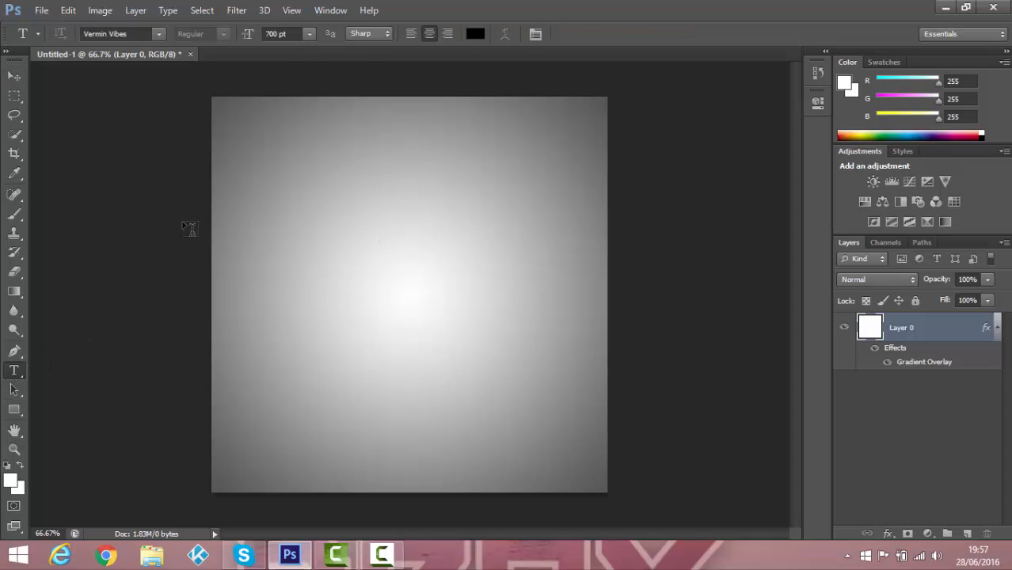
left_click_drag(226, 117, 603, 485)
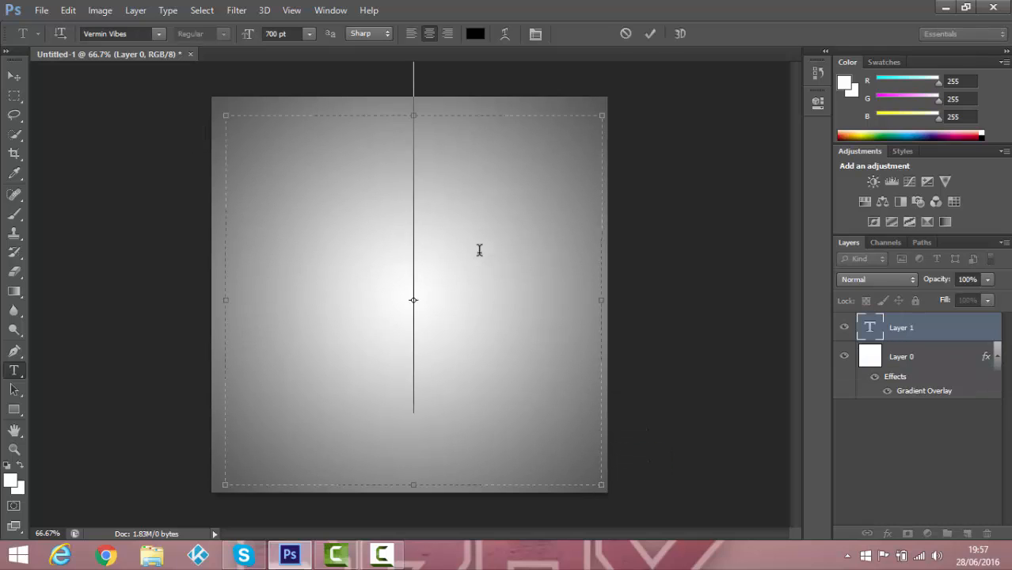
type("S")
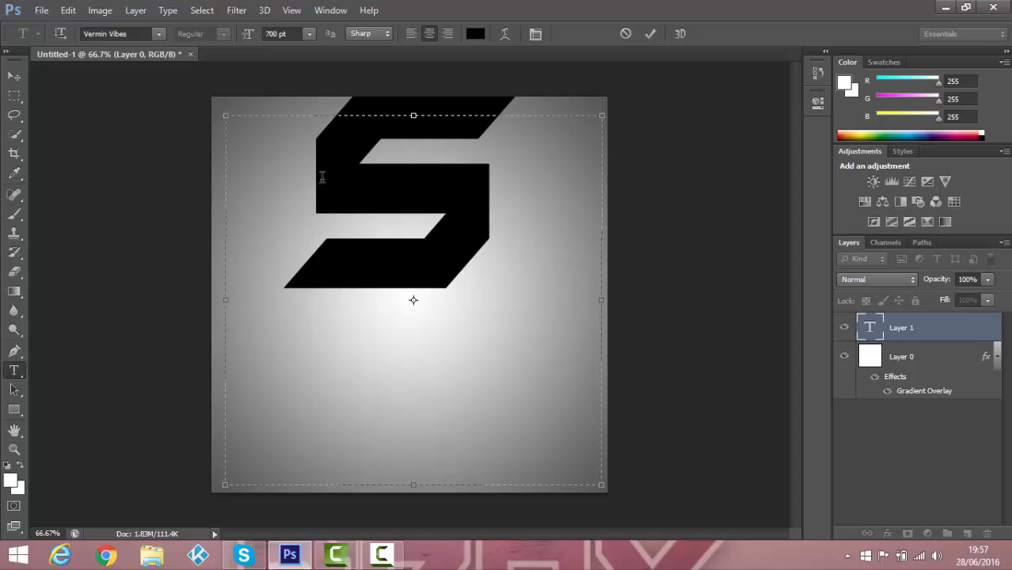
left_click(14, 76)
left_click_drag(369, 185, 369, 232)
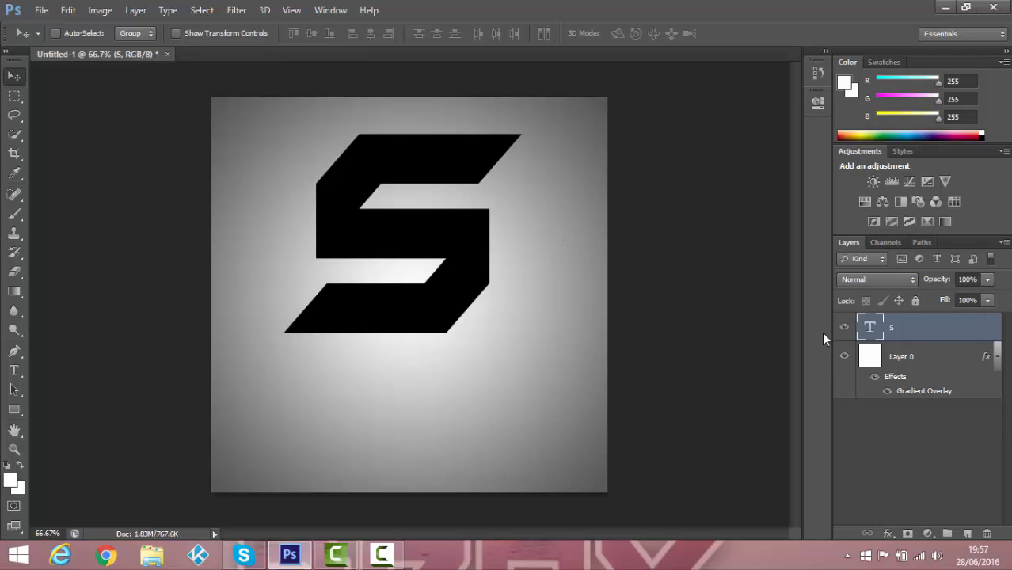
- Apply a red Color Overlay to the S text layer
right_click(920, 335)
left_click(700, 84)
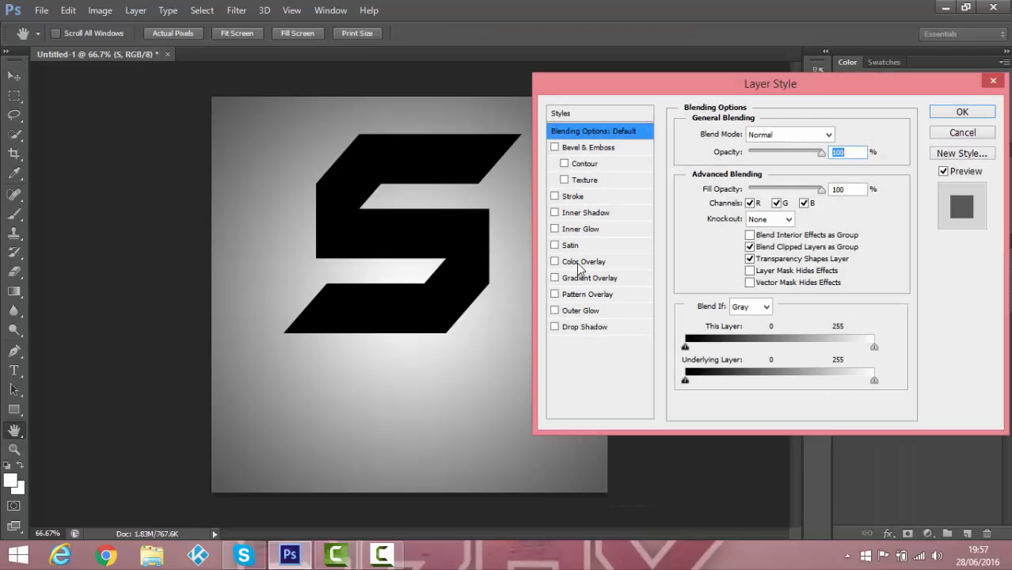
left_click(555, 262)
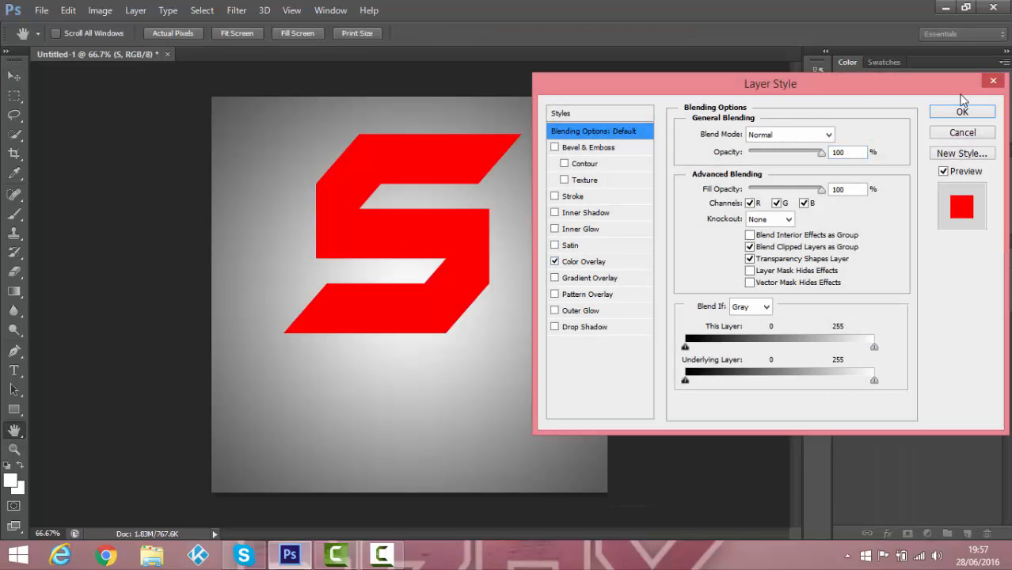
left_click(978, 115)
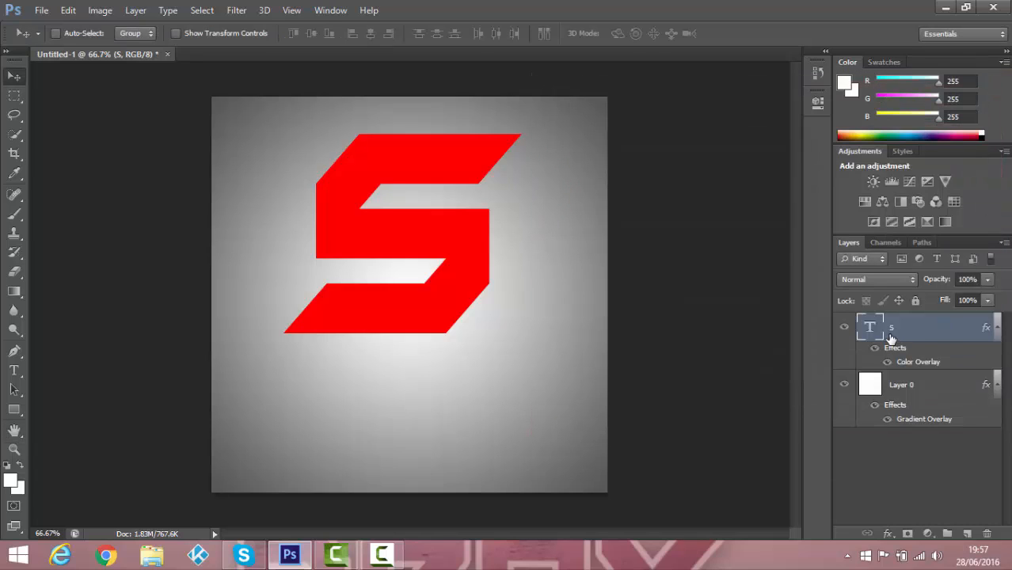
- Duplicate the S text layer beneath the original, hiding the original layer and the copy's Color Overlay
key("ctrl+j")
key("ctrl+n")
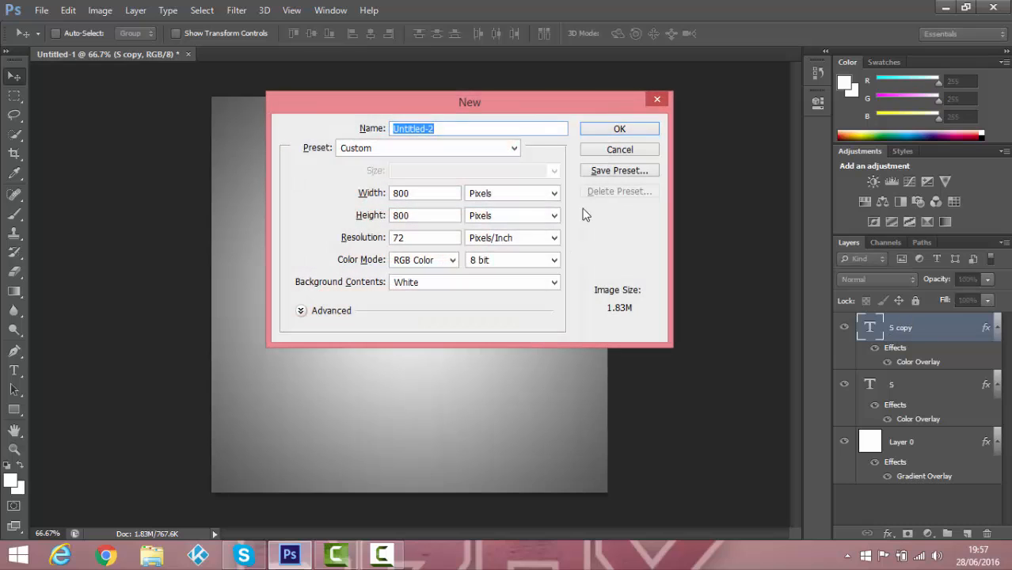
left_click(657, 100)
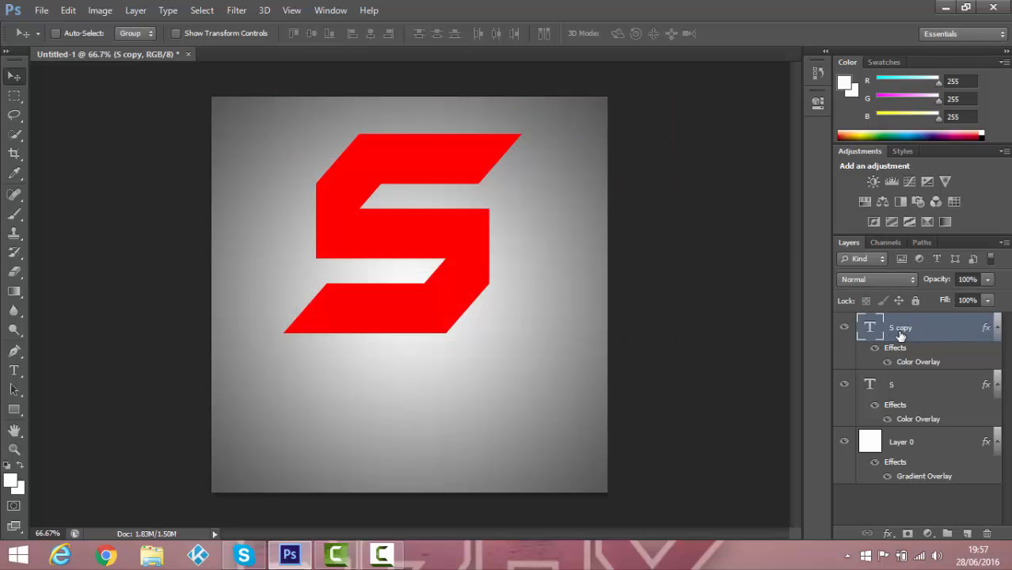
left_click_drag(899, 338, 921, 415)
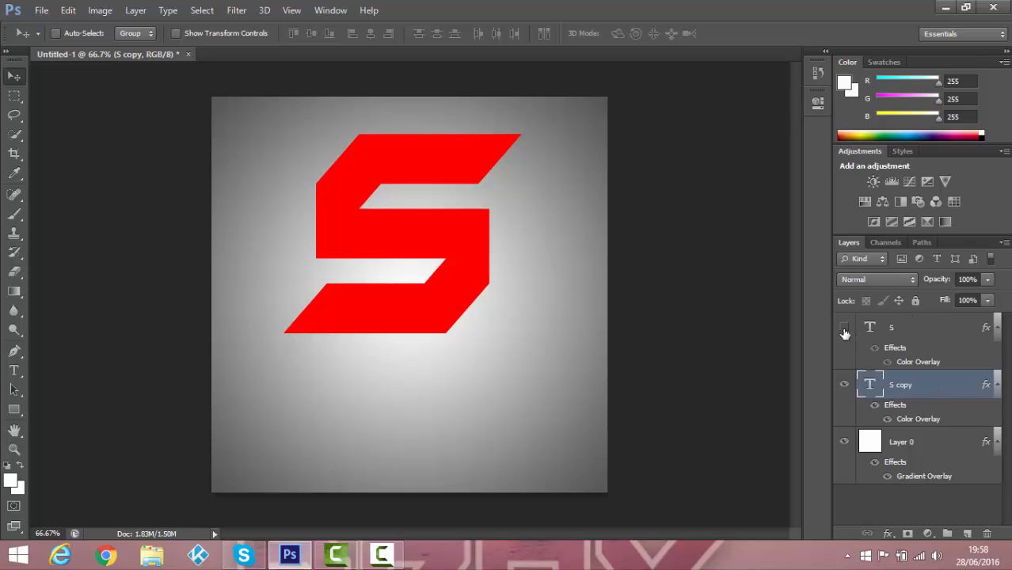
left_click(875, 405)
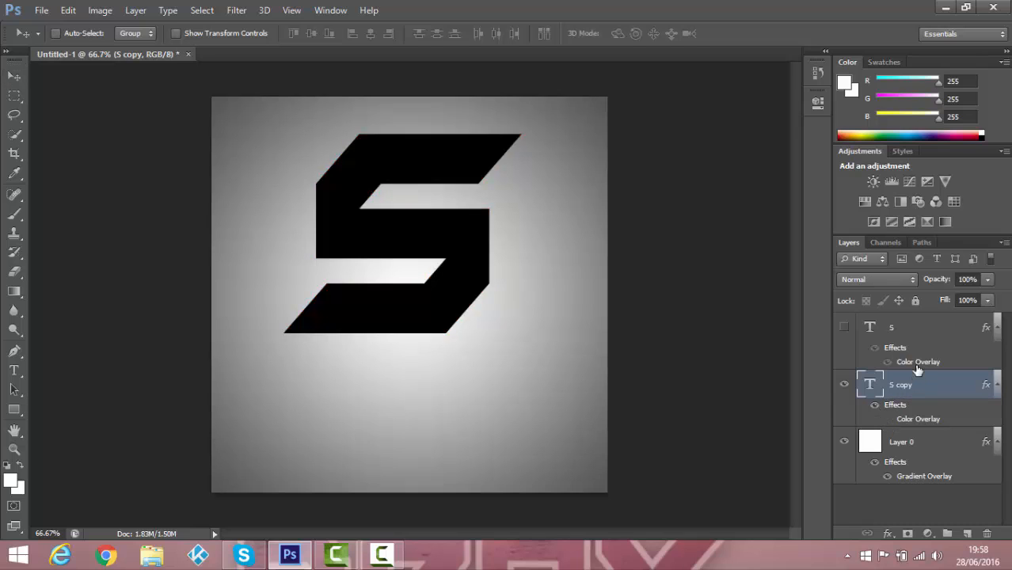
- Scale the S copy layer to 99% in width and height, and show the original S layer again
key("ctrl+t")
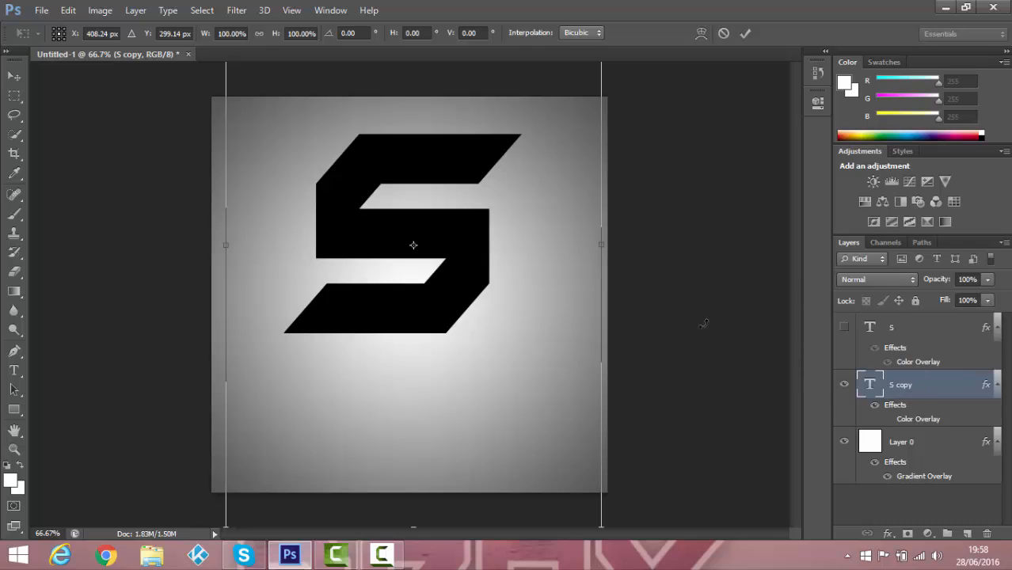
left_click(291, 33)
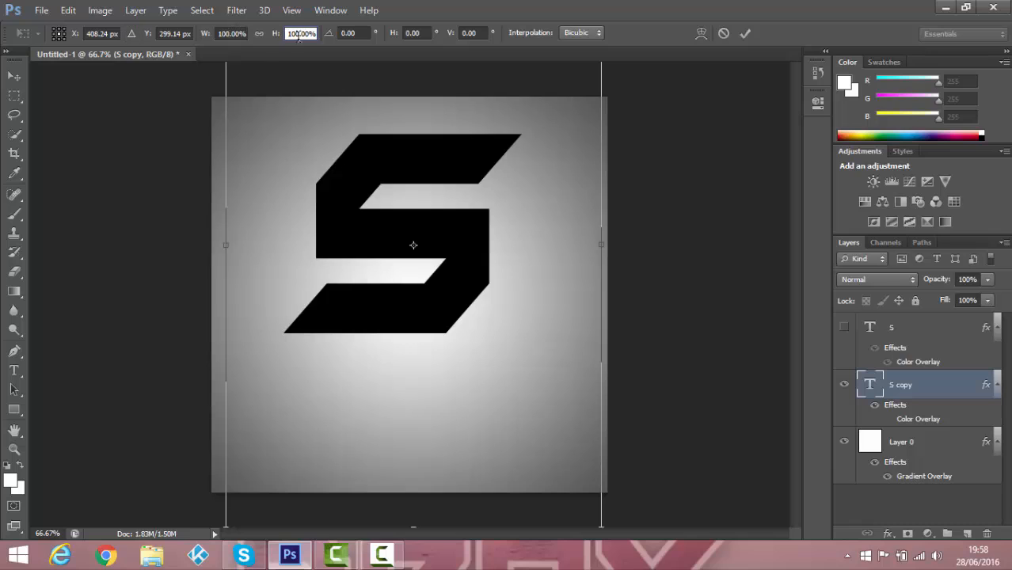
key("ctrl+a")
type("99")
double_click(238, 33)
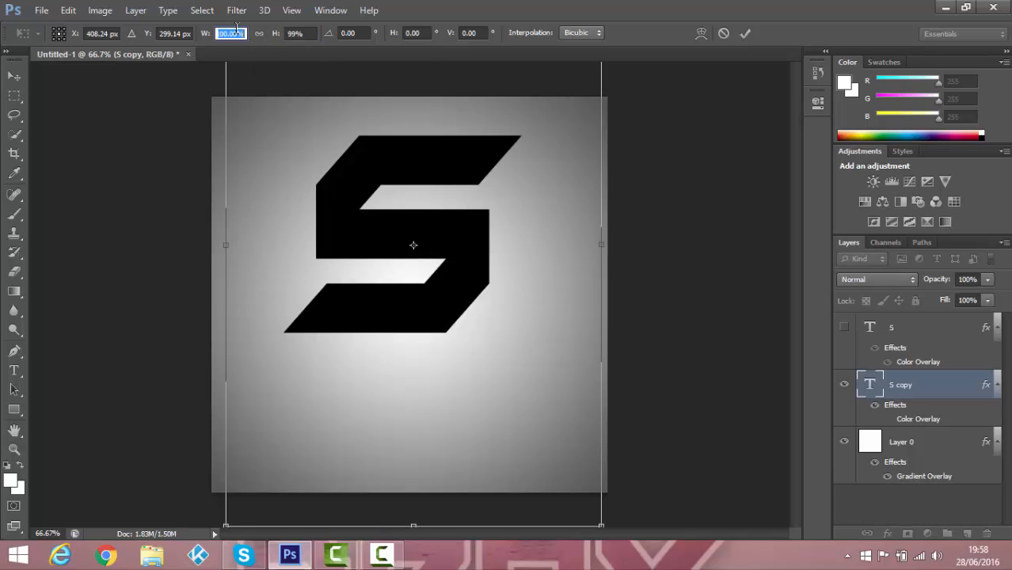
type("99")
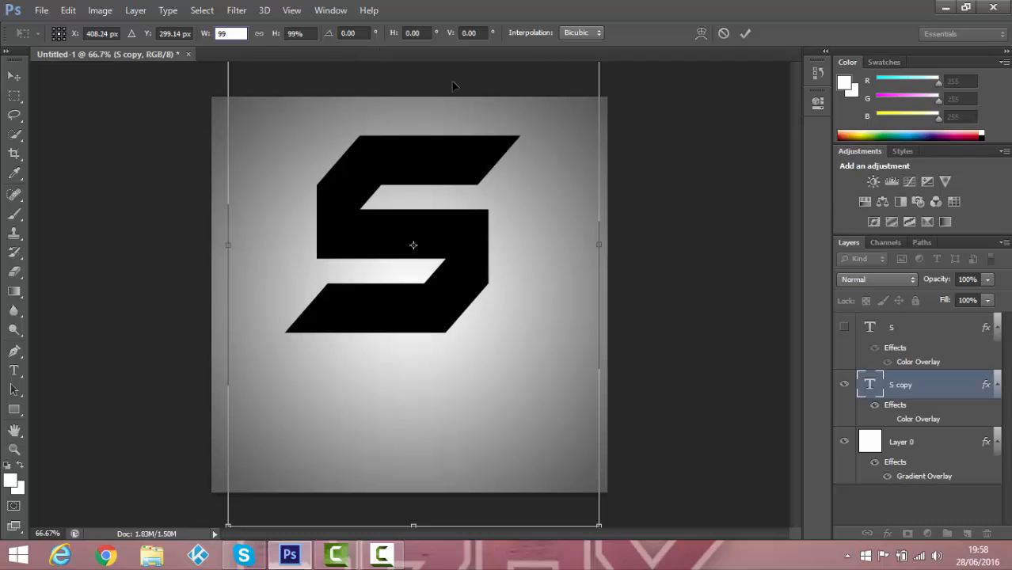
key("Return")
key("Return")
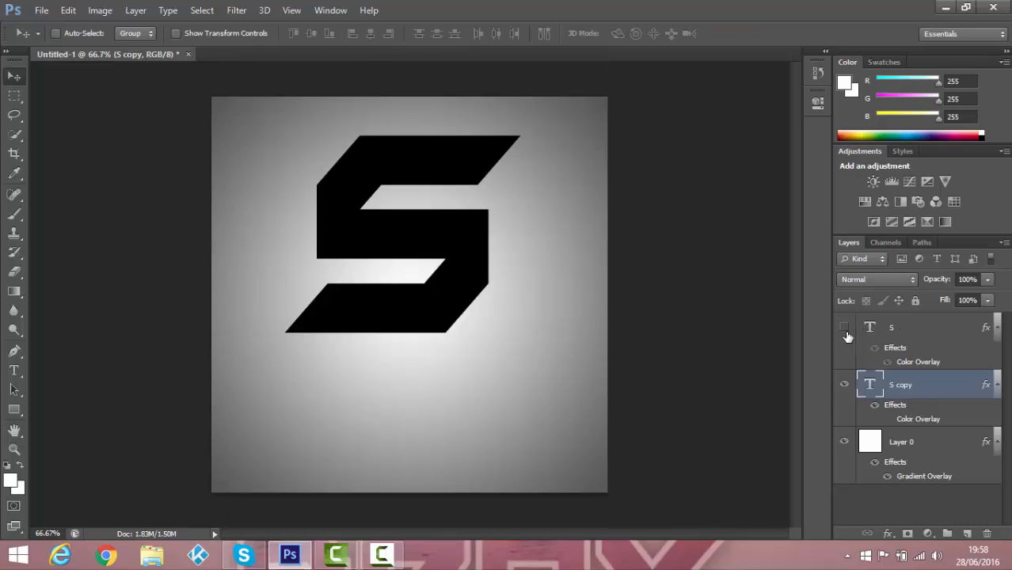
left_click(844, 331)
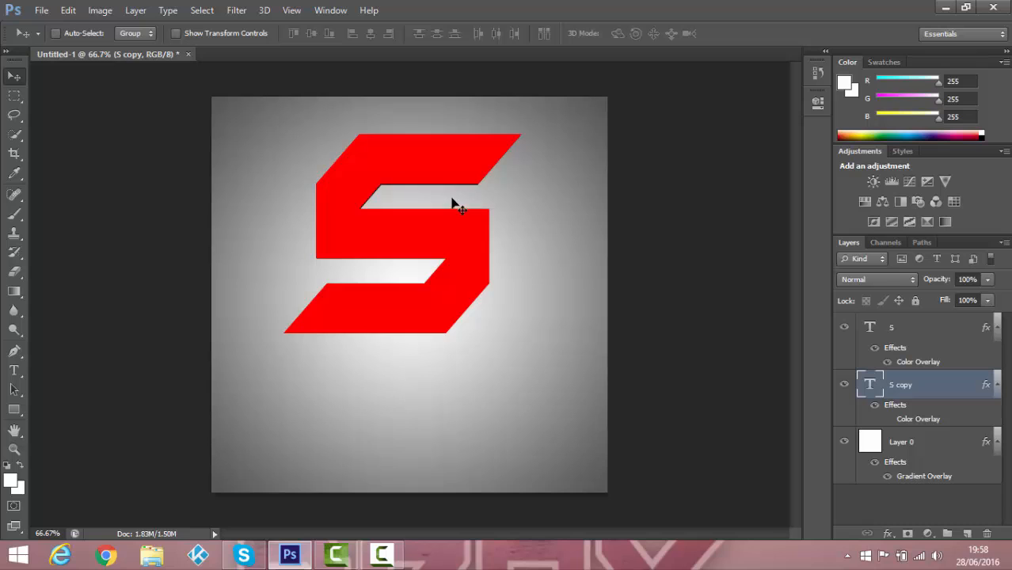
- Rasterize the type of both the S copy layer and the original S layer
right_click(916, 389)
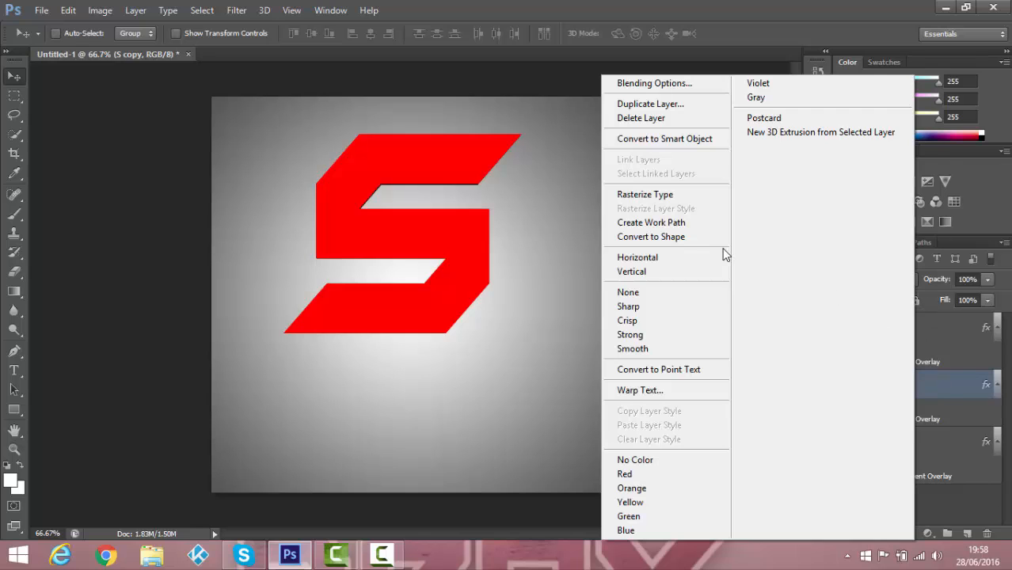
left_click(954, 352)
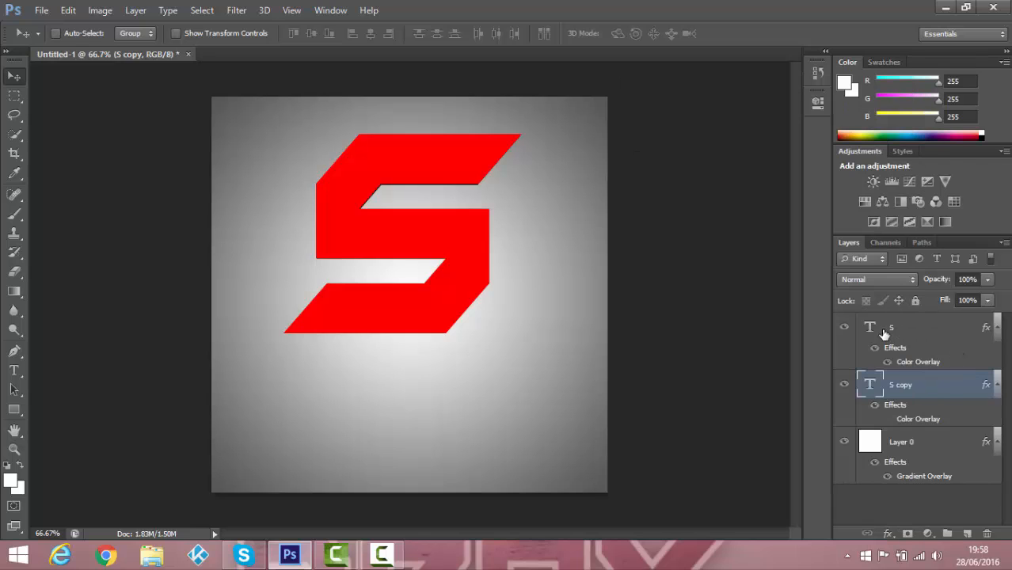
right_click(905, 387)
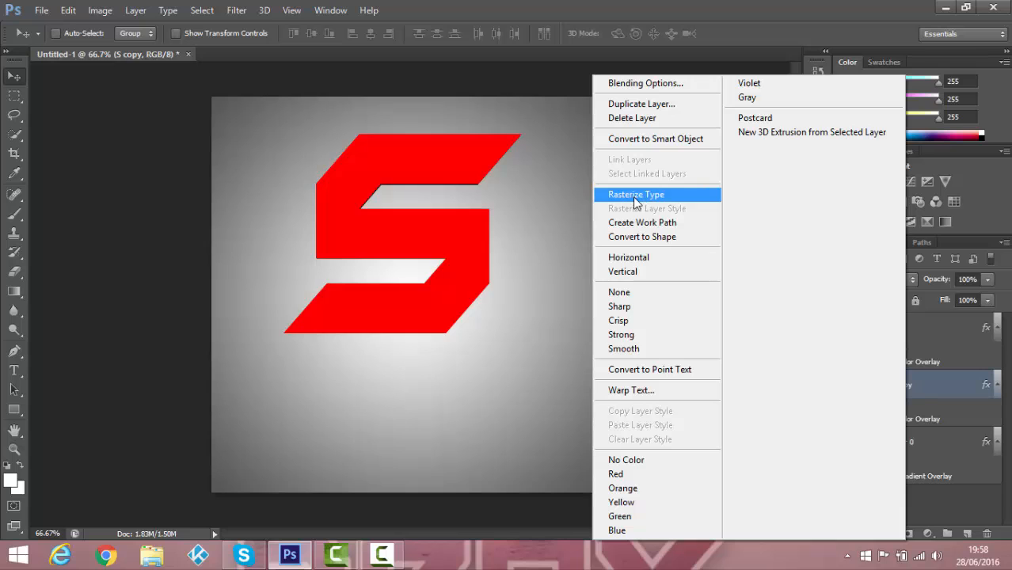
left_click(634, 201)
left_click(885, 332)
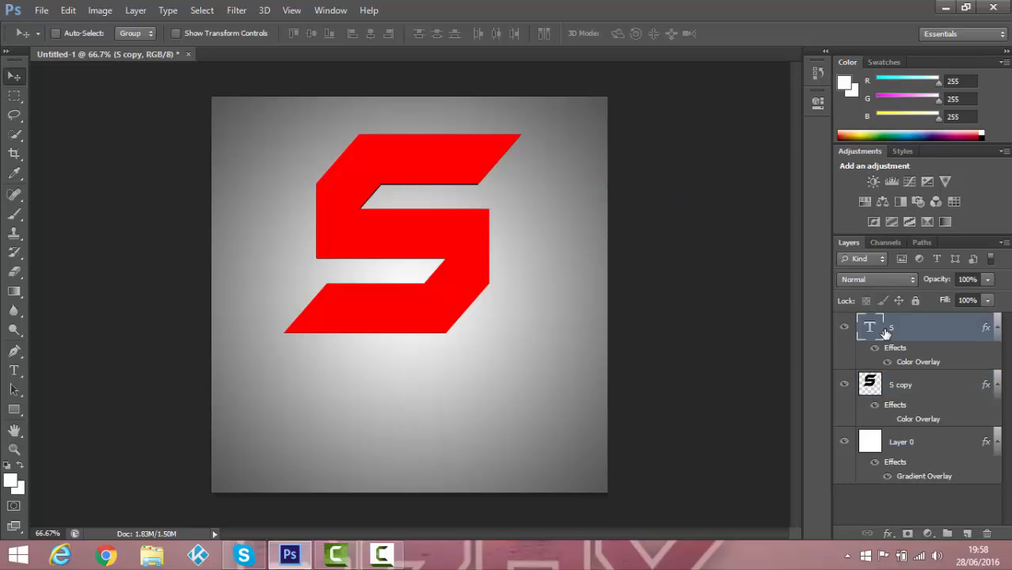
right_click(885, 333)
left_click(633, 194)
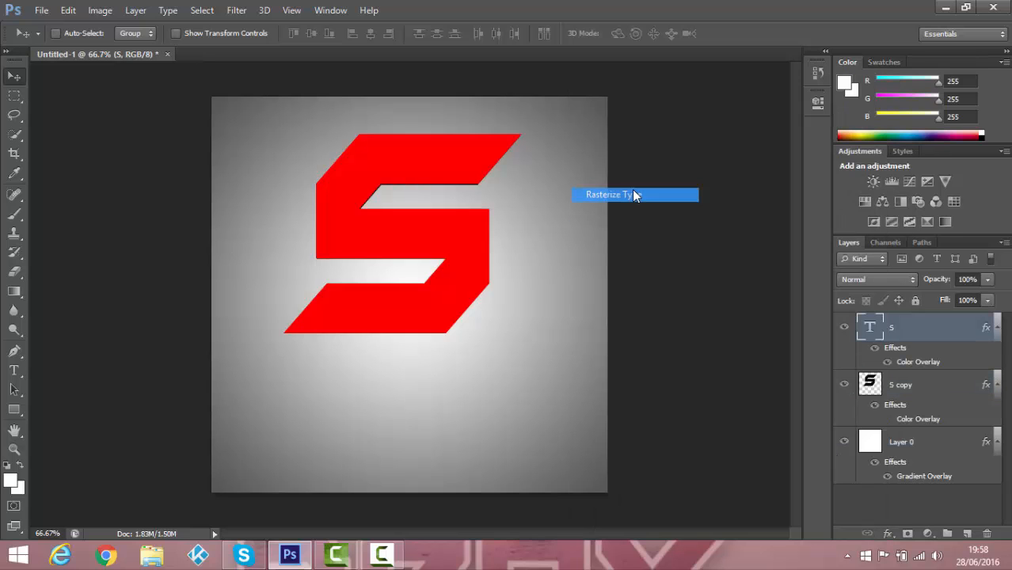
- Build a black extrusion behind the red S by duplicating the S copy layer fourteen times, repeating the 99% scaling on each duplicate
left_click(900, 391)
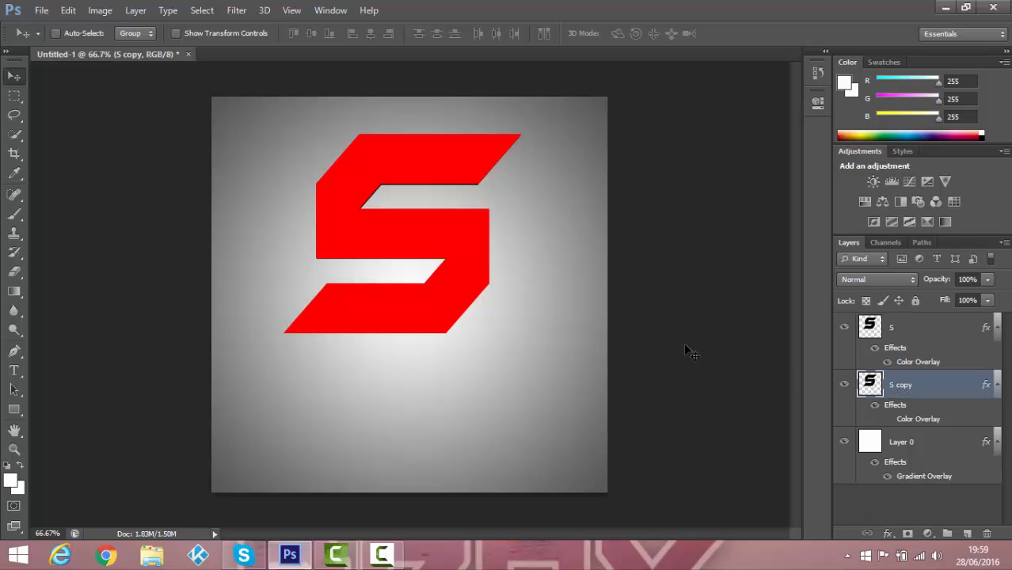
key("ctrl+j")
key("ctrl+j")
key("ctrl+j")
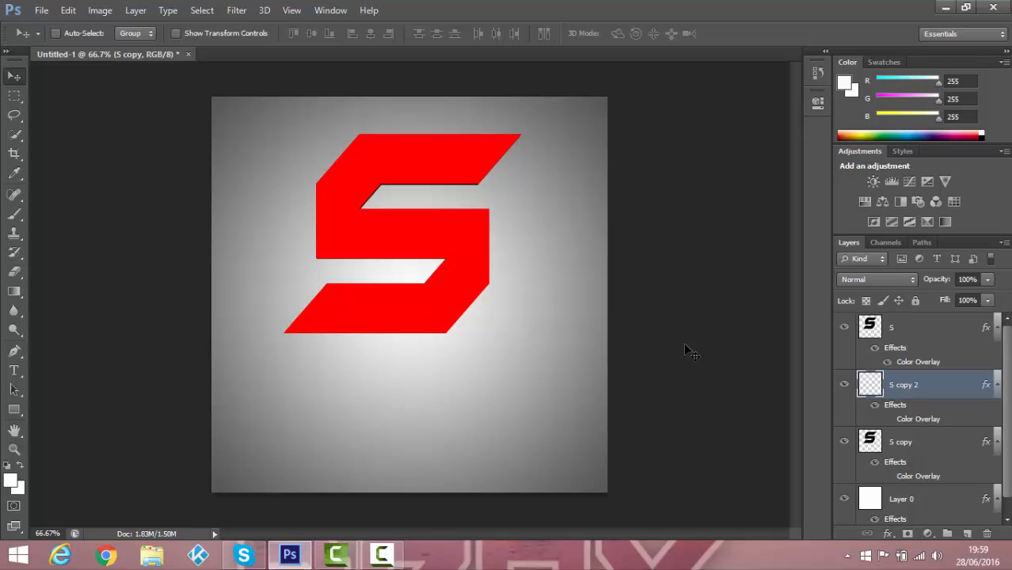
key("ctrl+j")
key("ctrl+j")
key("ctrl+j")
key("ctrl+j")
key("ctrl+j")
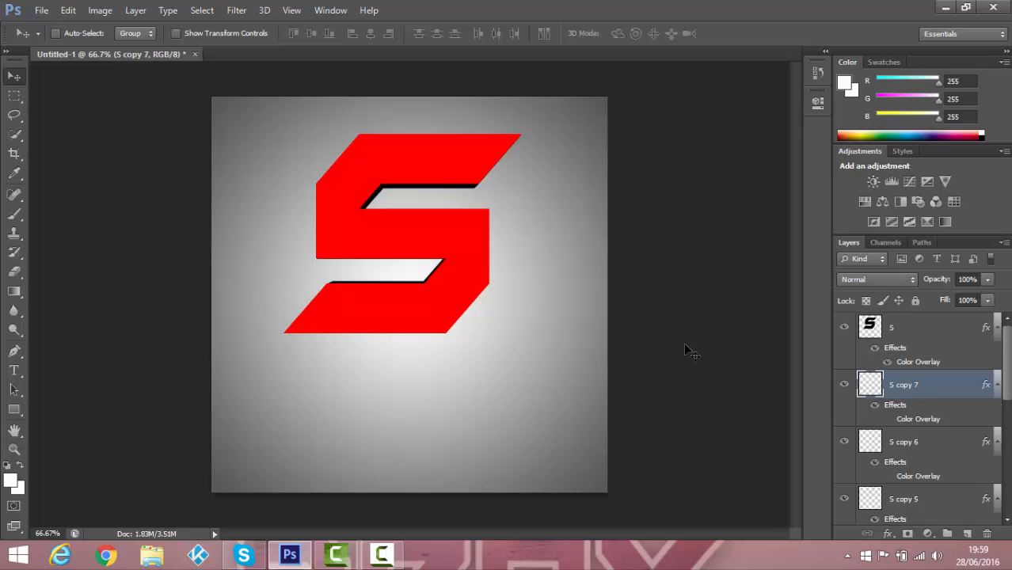
key("ctrl+j")
key("ctrl+j")
key("ctrl+j")
key("ctrl+j")
key("ctrl+j")
key("ctrl+j")
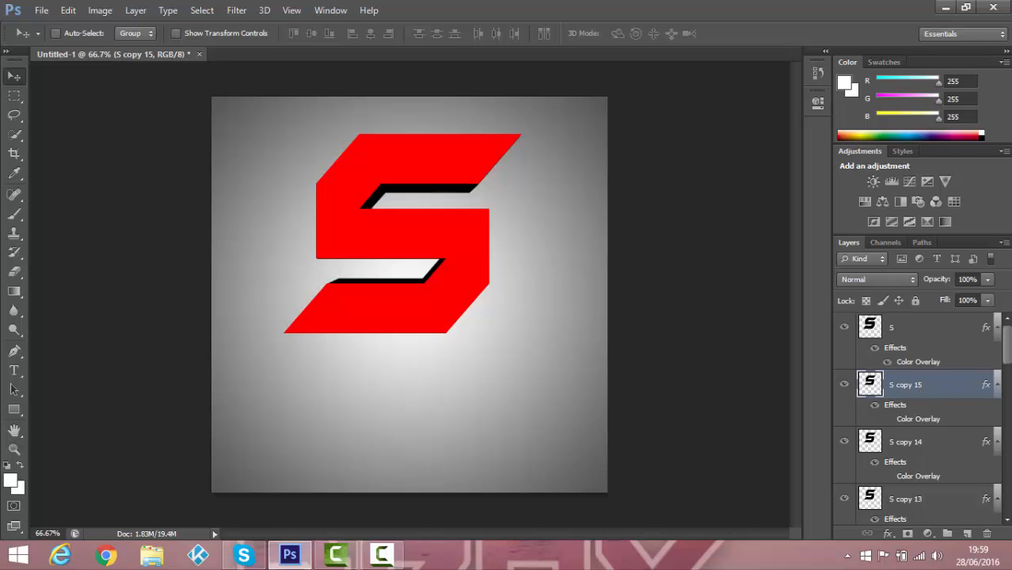
- Merge all the black S copy layers into a single layer beneath the red S
left_click_drag(1007, 347, 1007, 495)
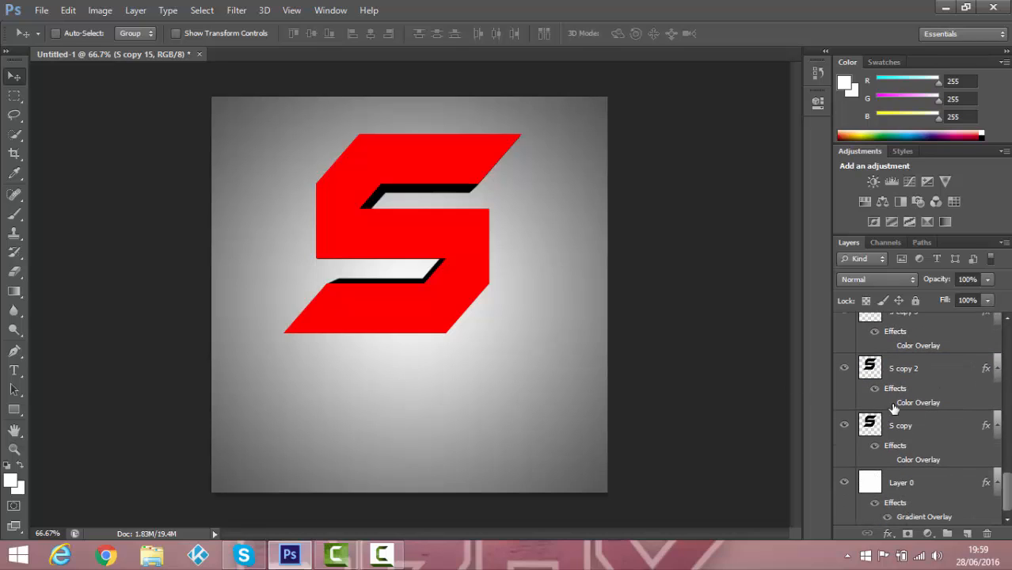
left_click(908, 432, "shift")
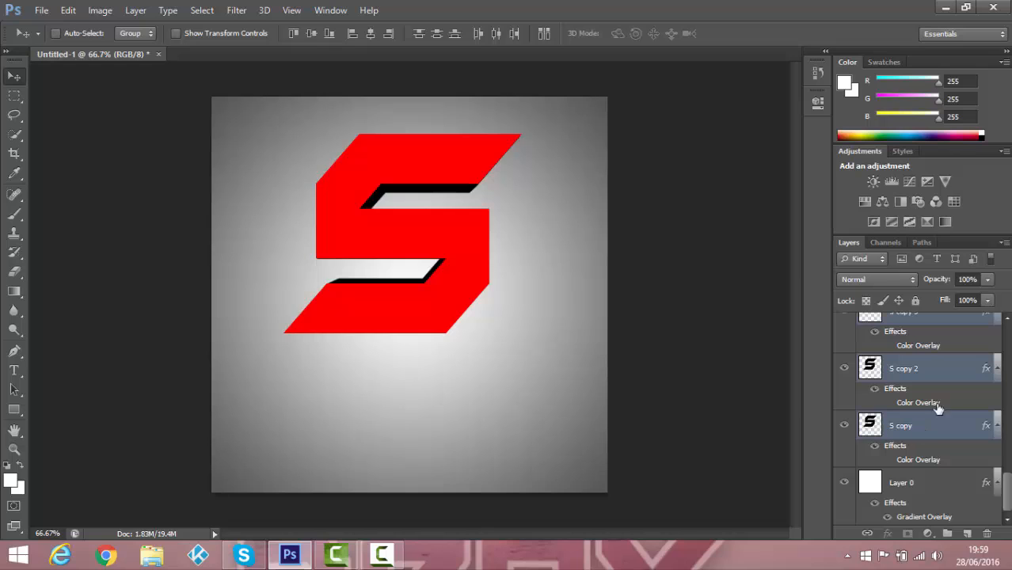
right_click(895, 444)
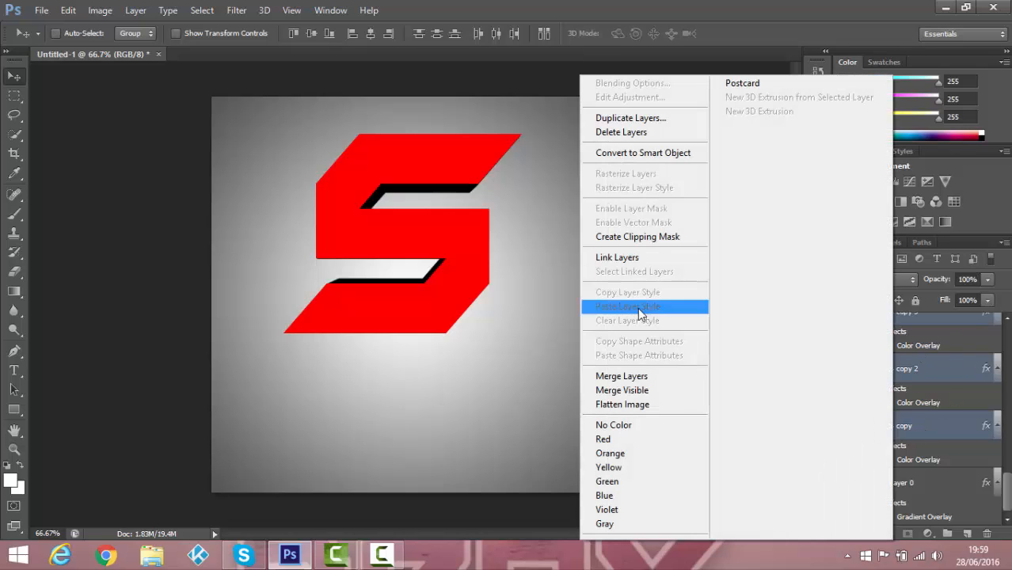
left_click(649, 372)
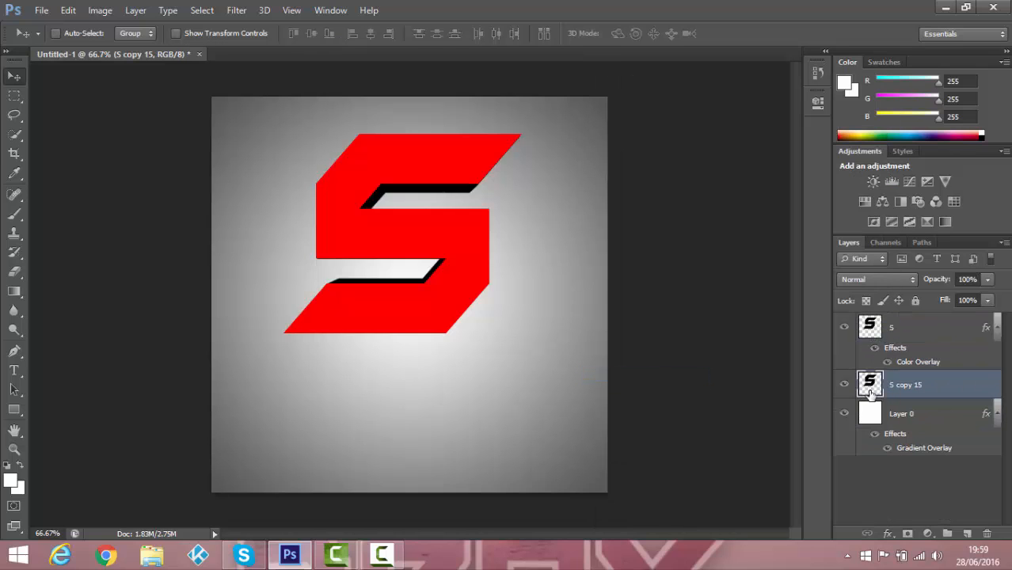
left_click(845, 385)
left_click(844, 386)
- Add a white (ffffff) 7 px outside Stroke to the red S layer
left_click(905, 329)
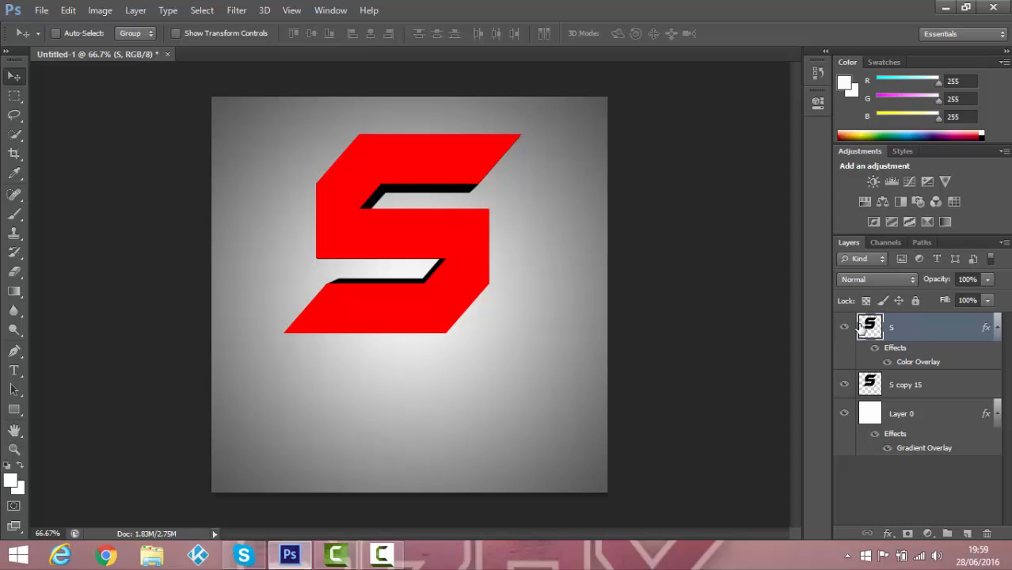
double_click(918, 329)
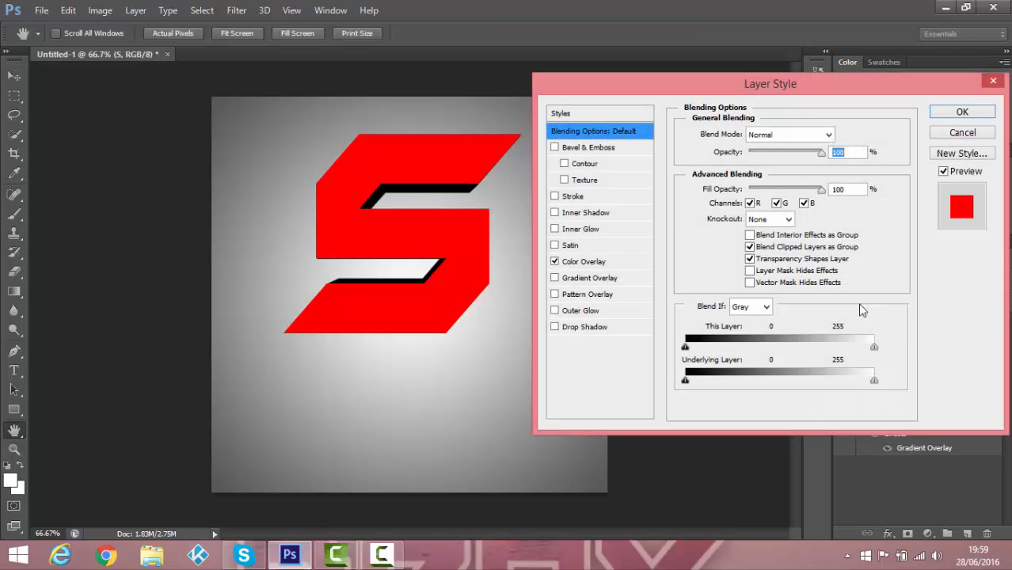
left_click(587, 198)
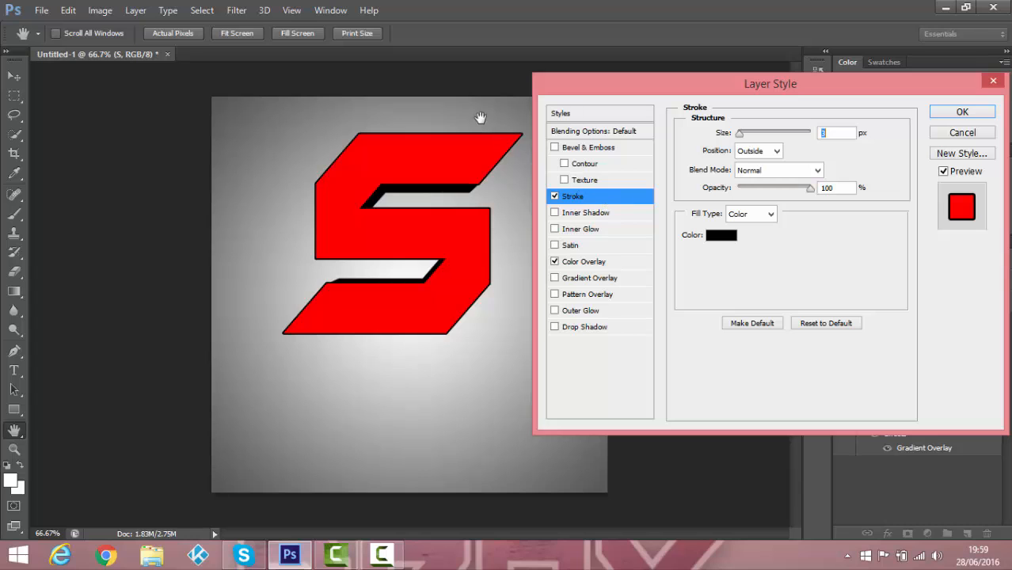
left_click(720, 237)
left_click_drag(383, 186, 262, 115)
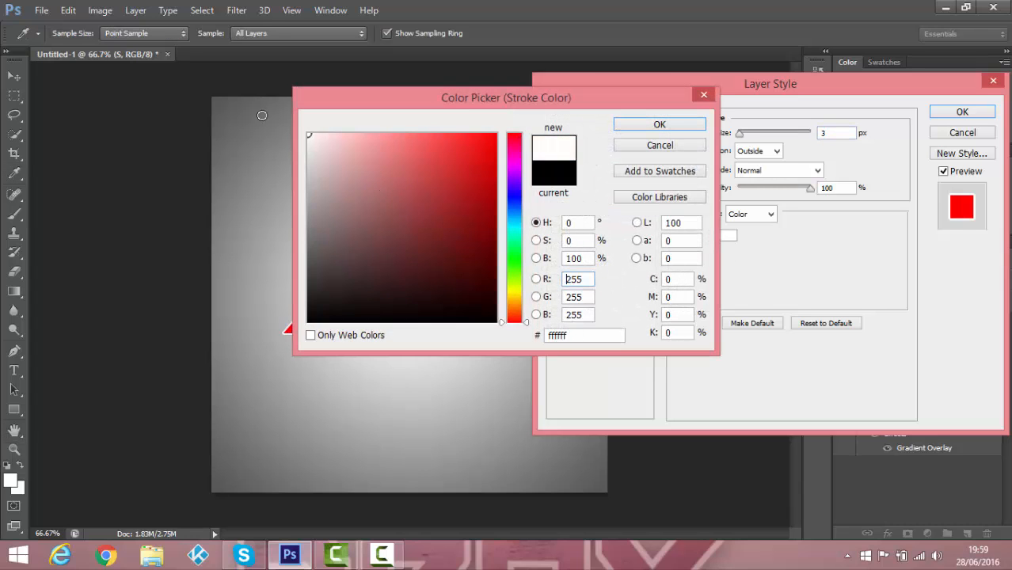
key("Return")
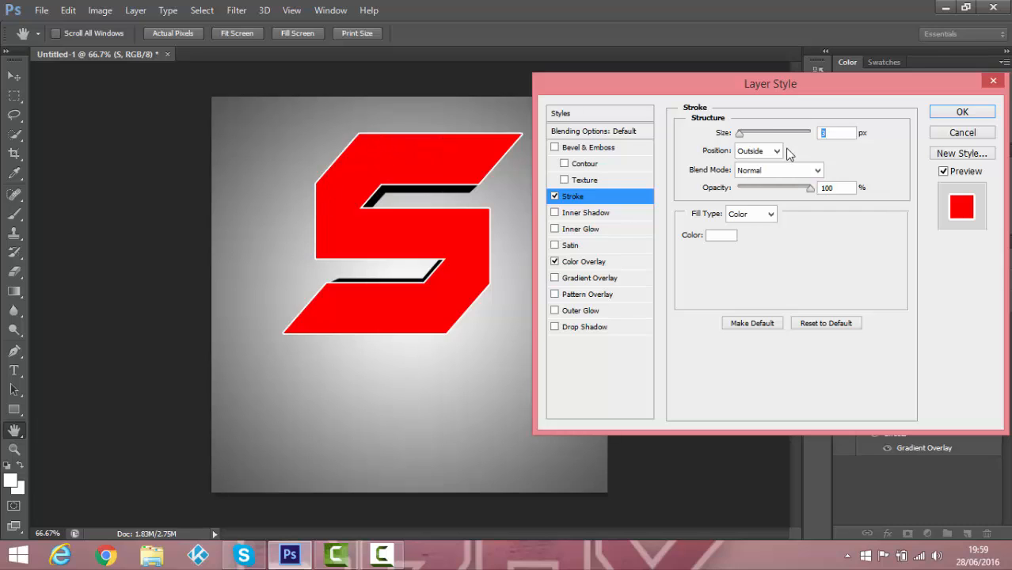
left_click_drag(741, 136, 745, 138)
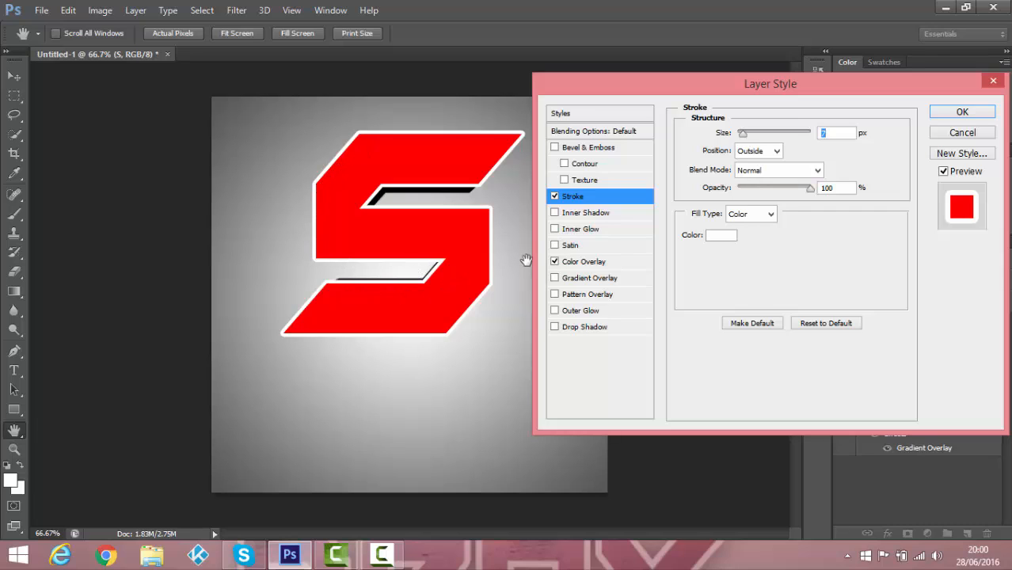
- Add a Drop Shadow to the red S with 80% opacity, 0 px distance, 22% spread and 46 px size
left_click(583, 327)
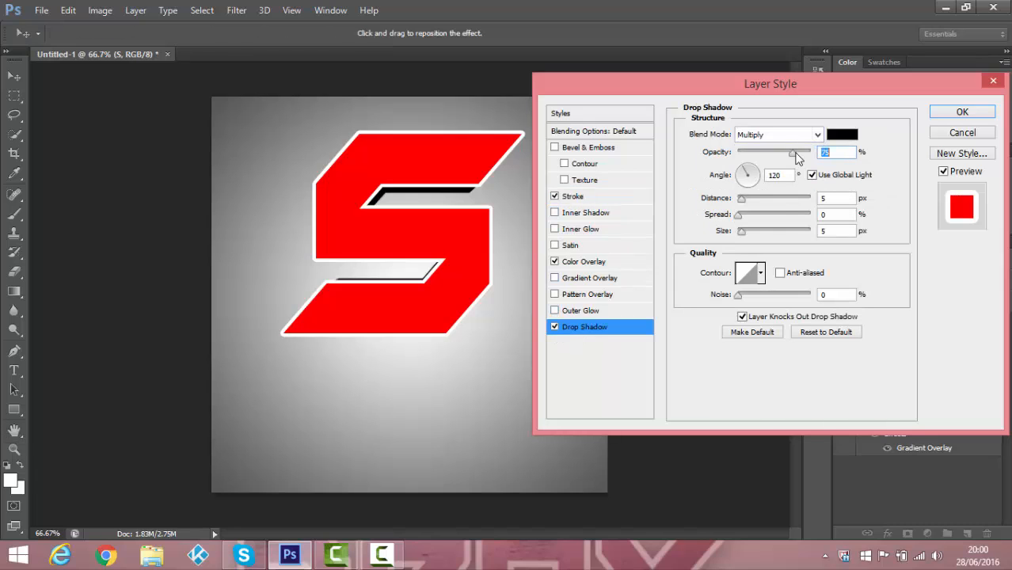
left_click_drag(795, 158, 799, 159)
left_click_drag(742, 203, 755, 243)
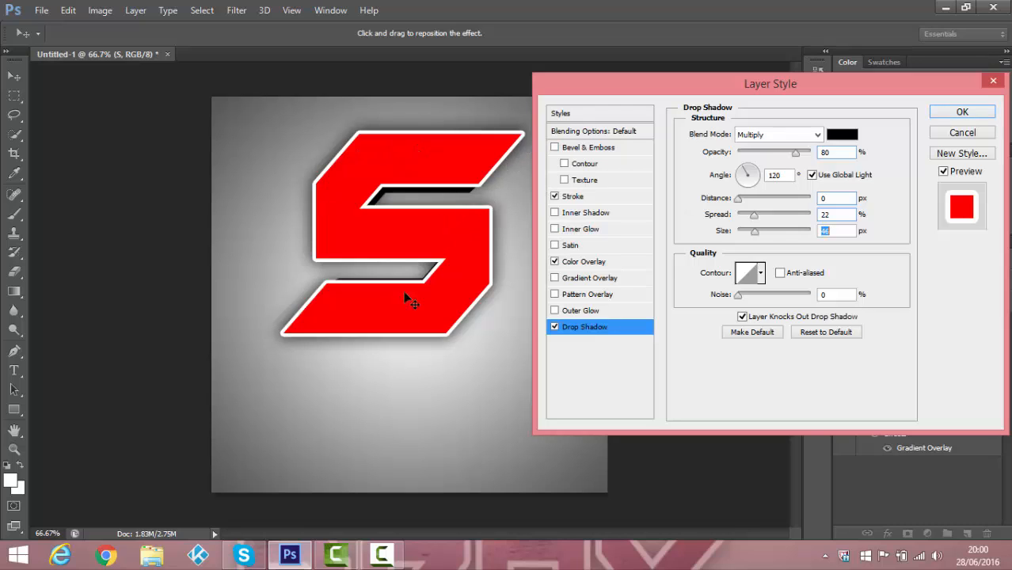
- Set the red S layer's Stroke size to 5 px and apply the layer style
left_click(605, 198)
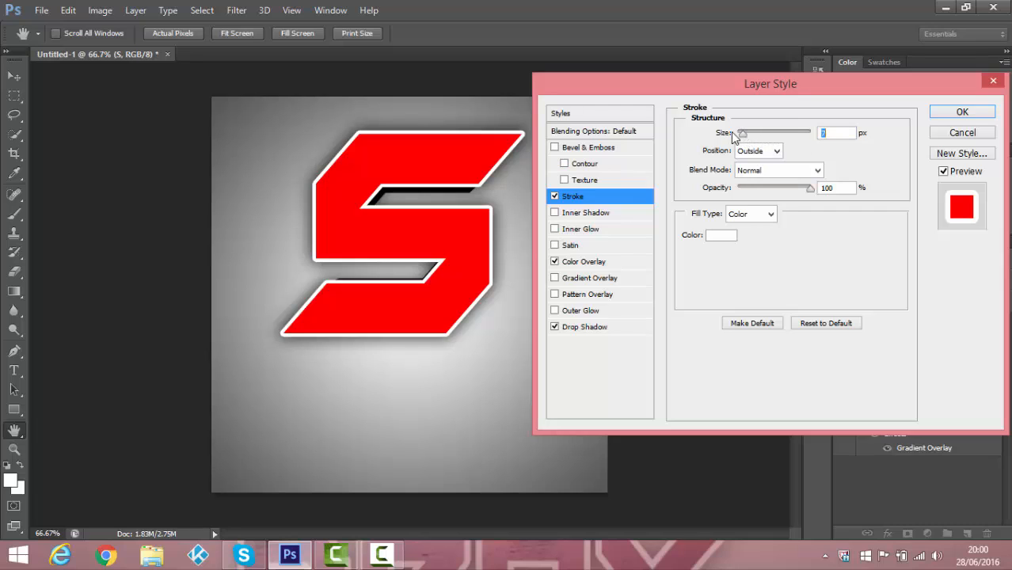
mouse_move(742, 136)
left_mouse_down()
mouse_move(727, 141)
mouse_move(745, 138)
left_mouse_up()
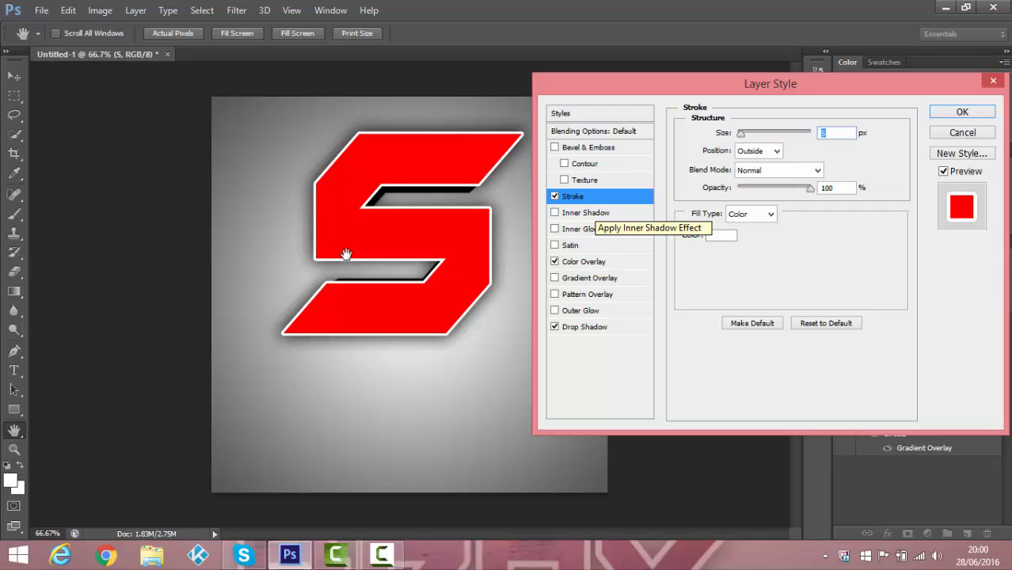
left_click(961, 111)
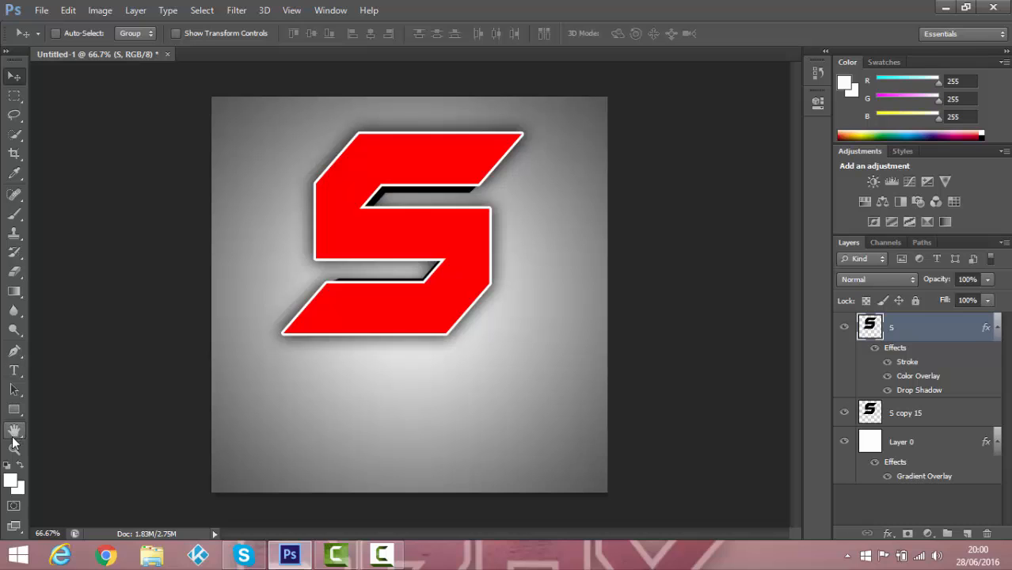
- Examine the white stroke and the black extrusion around the S's inner edges up close
left_click(14, 445)
left_click(461, 203)
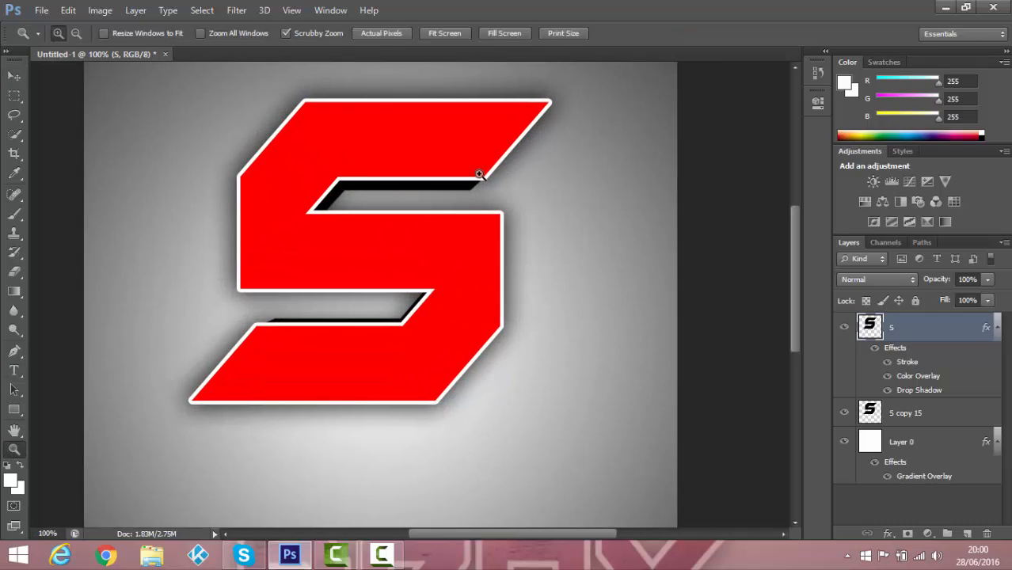
left_click(474, 206)
right_click(474, 201)
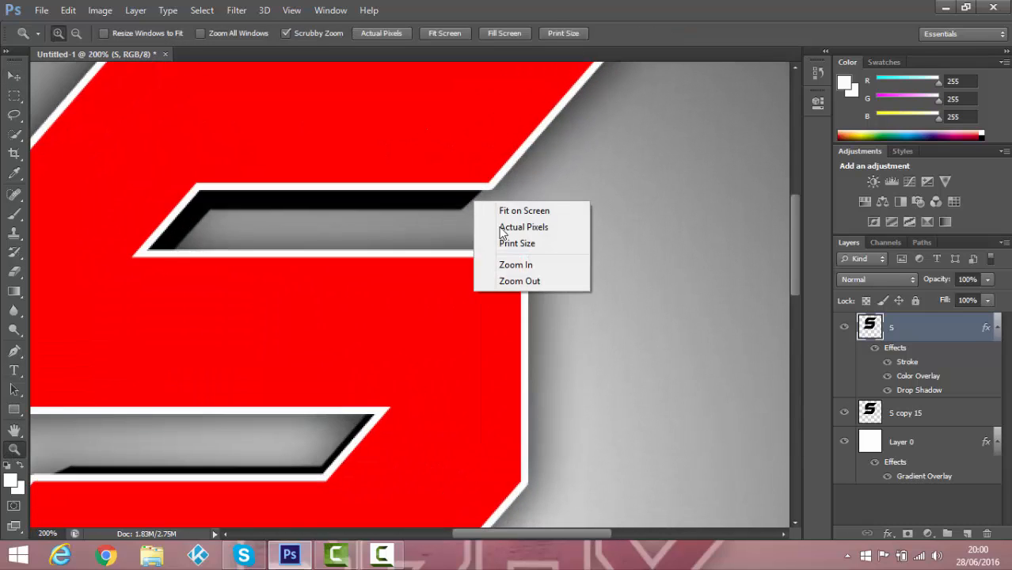
left_click(514, 280)
right_click(434, 251)
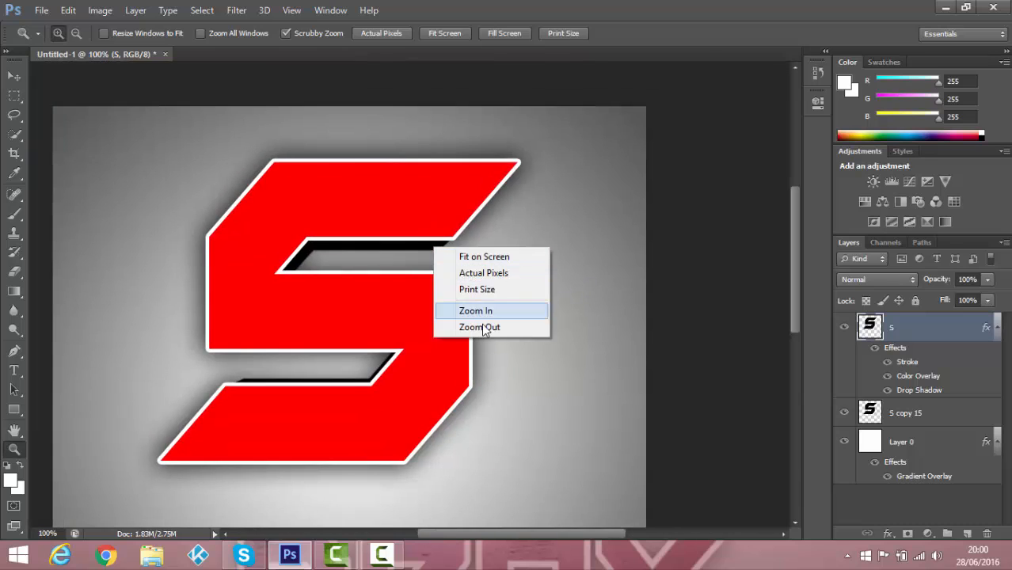
left_click(475, 330)
left_click(22, 79)
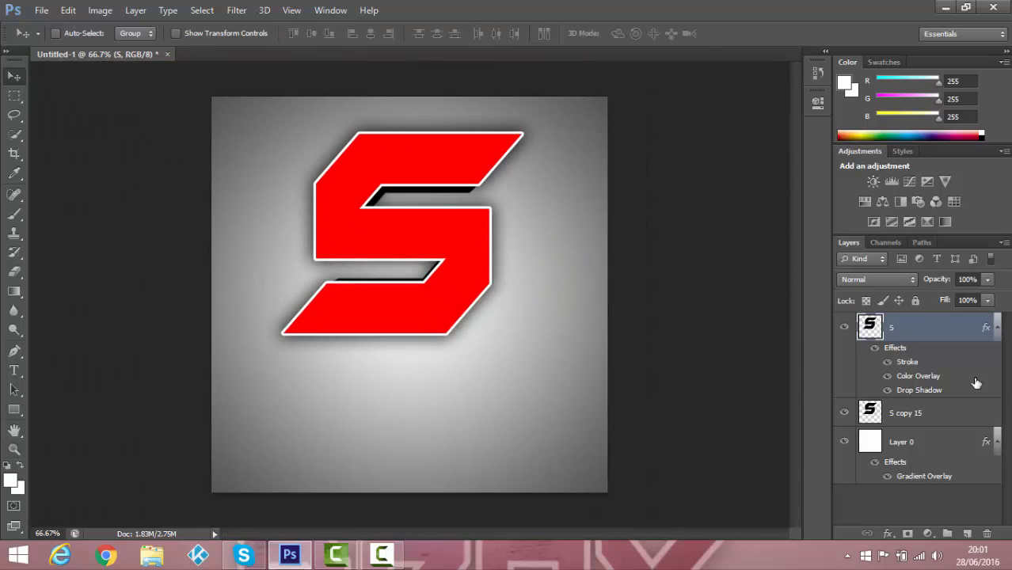
- Add a white (ffffff) 5 px outside Stroke to the merged black S layer
left_click(929, 408)
right_click(881, 413)
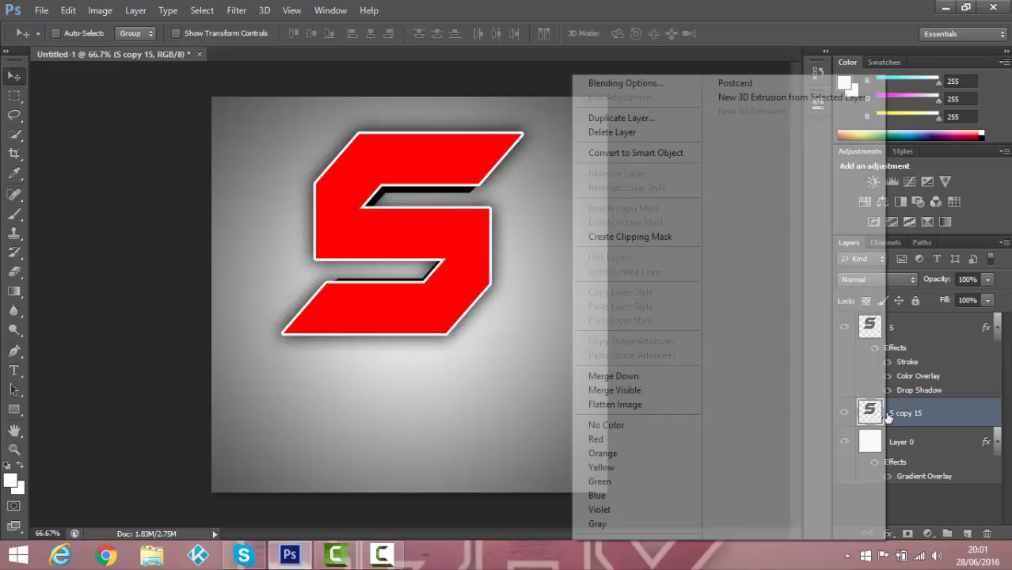
left_click(623, 84)
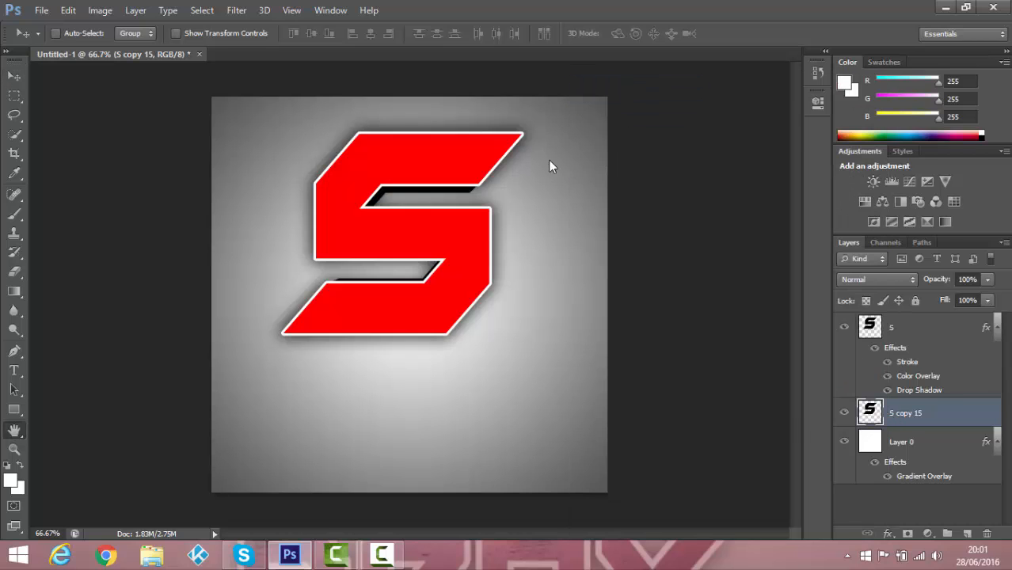
left_click(572, 197)
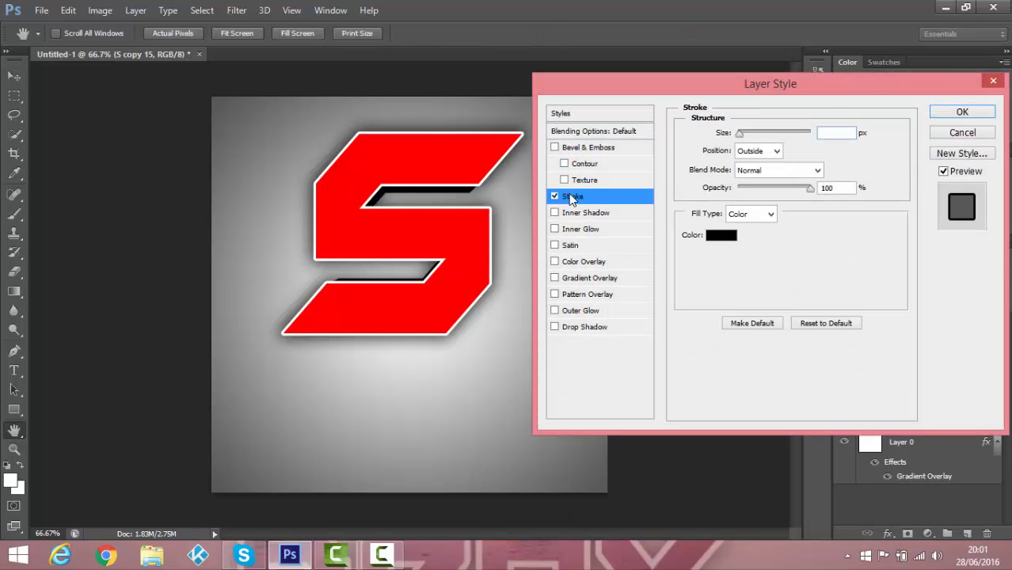
left_click(712, 235)
left_click(310, 134)
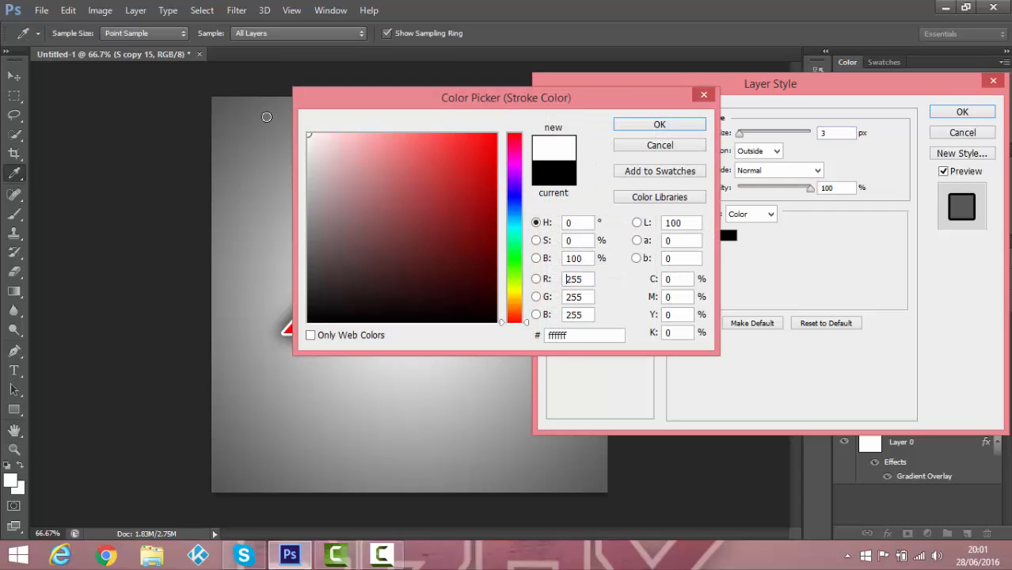
left_click(686, 123)
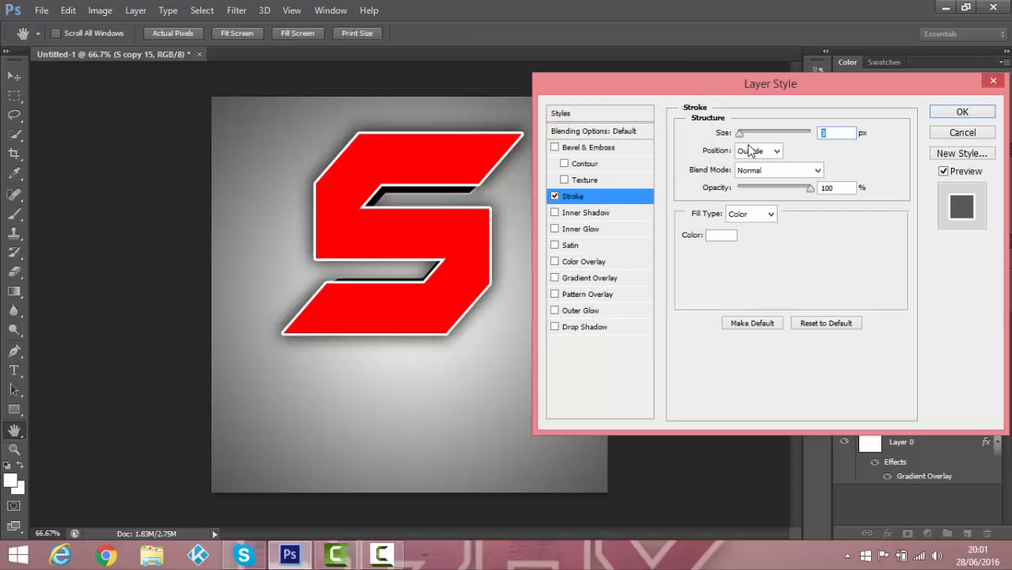
left_click_drag(741, 135, 741, 135)
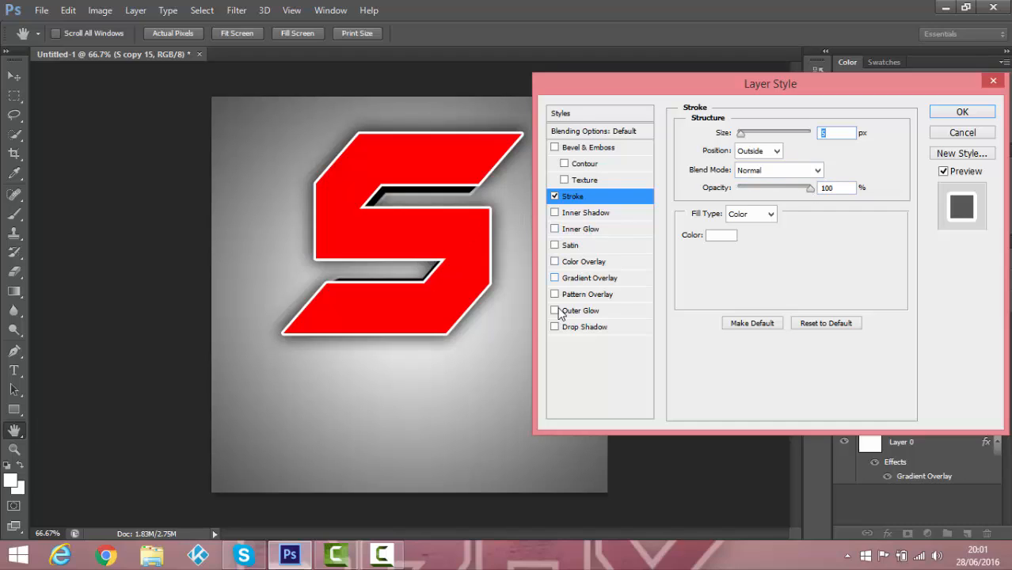
- Add a reversed white-to-black Gradient Overlay in Radial style to the S copy 15 layer
left_click(554, 279)
left_click(571, 281)
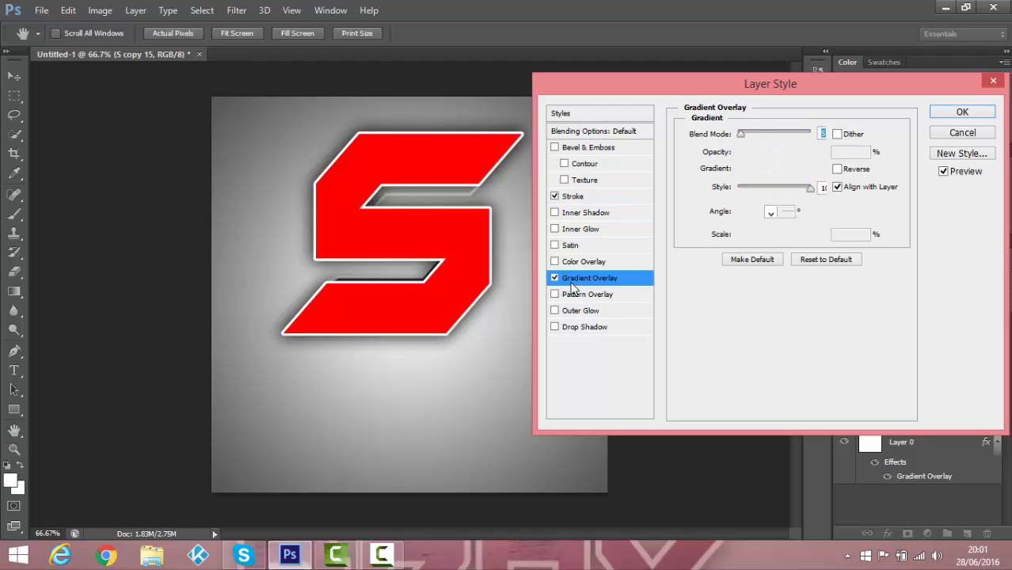
left_click(837, 168)
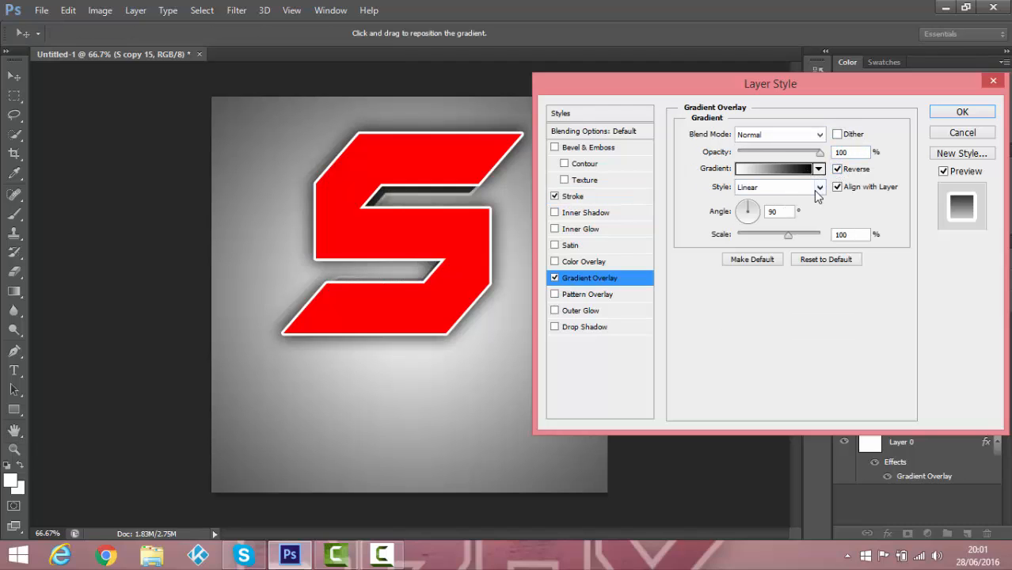
left_click(807, 186)
left_click(801, 214)
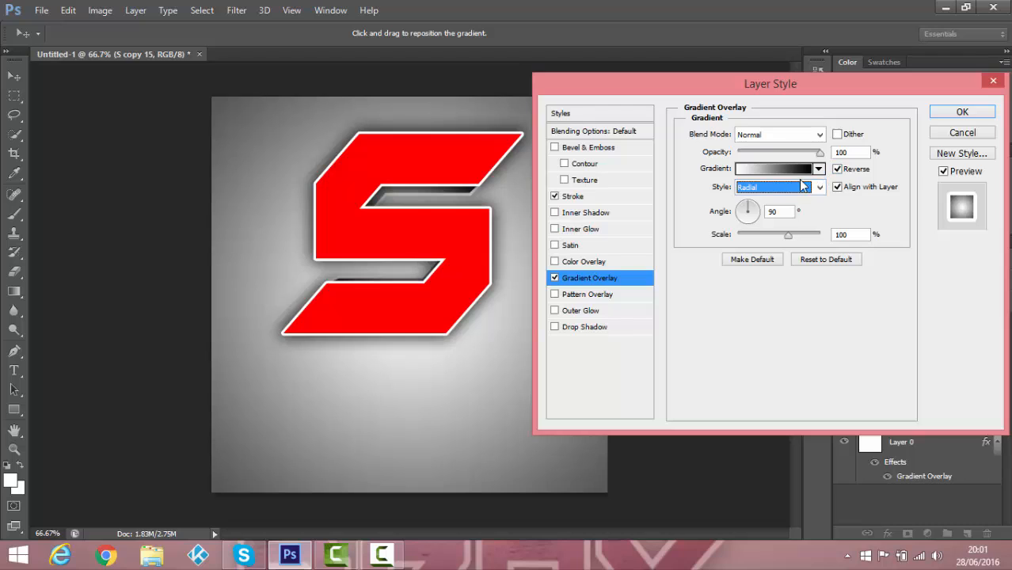
left_click(809, 194)
left_click(806, 199)
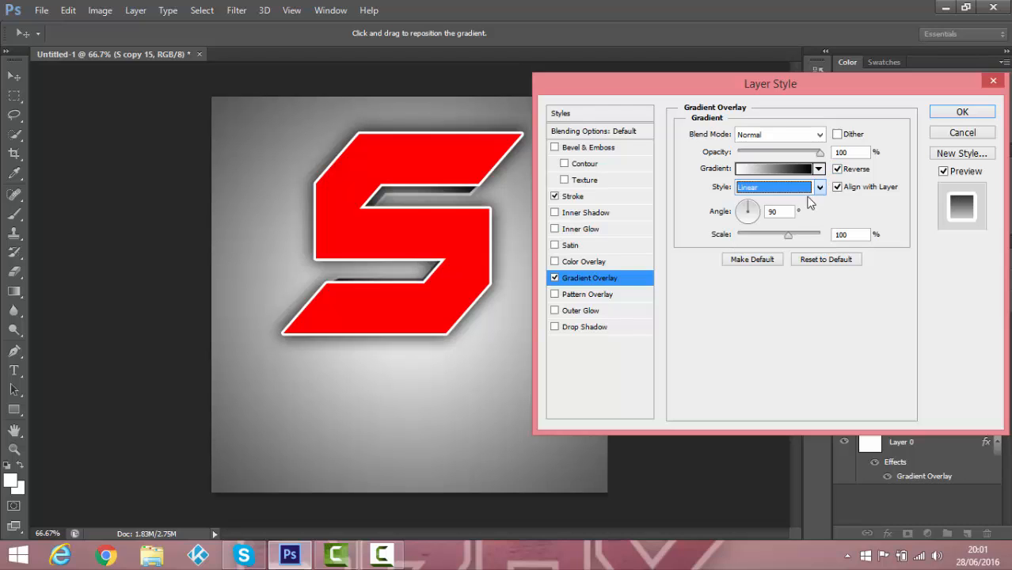
key("Down")
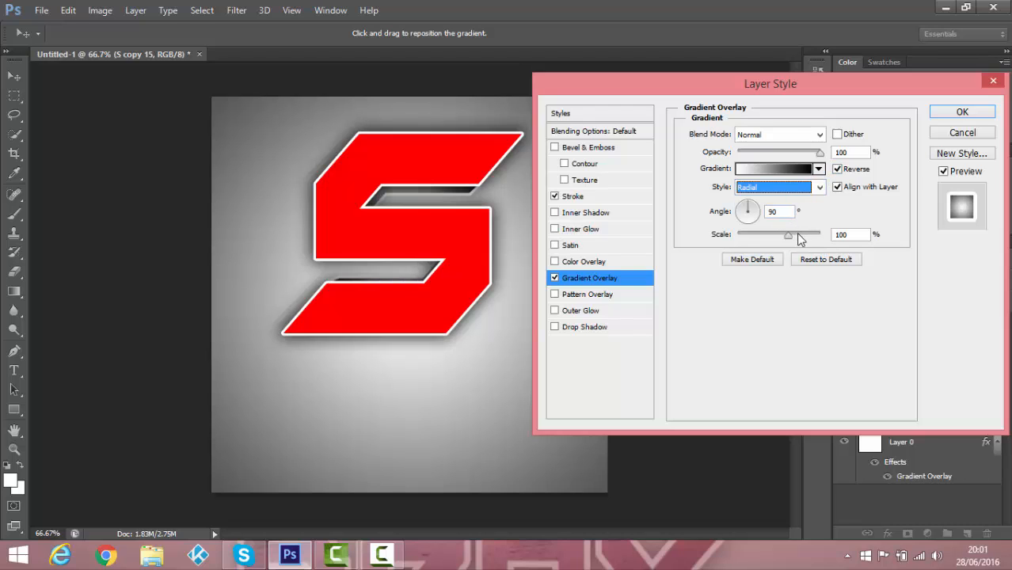
- Set the S copy 15 Gradient Overlay to 150% scale and 65% opacity, and apply the layer style
left_click_drag(800, 239, 851, 240)
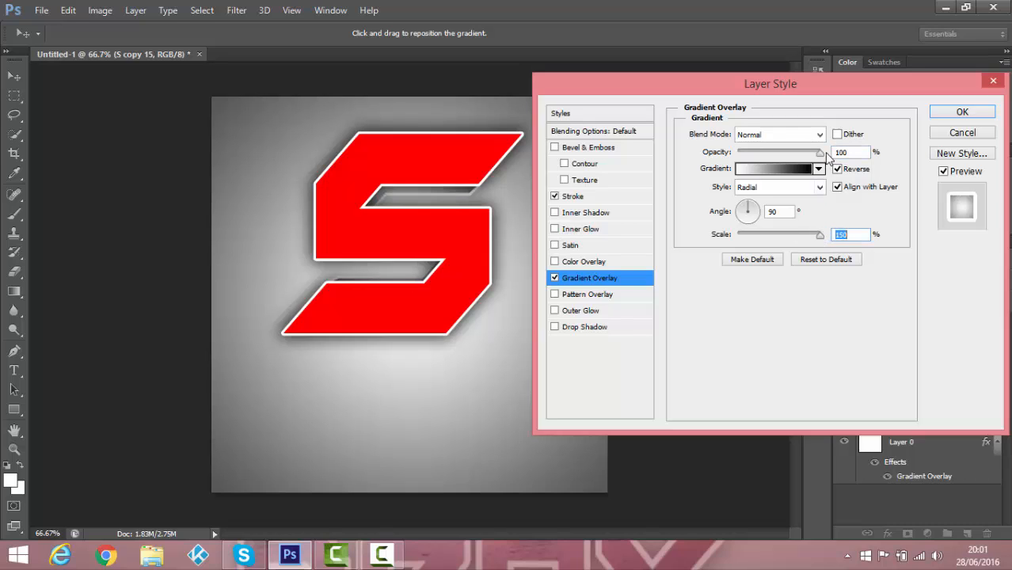
left_click_drag(819, 152, 791, 155)
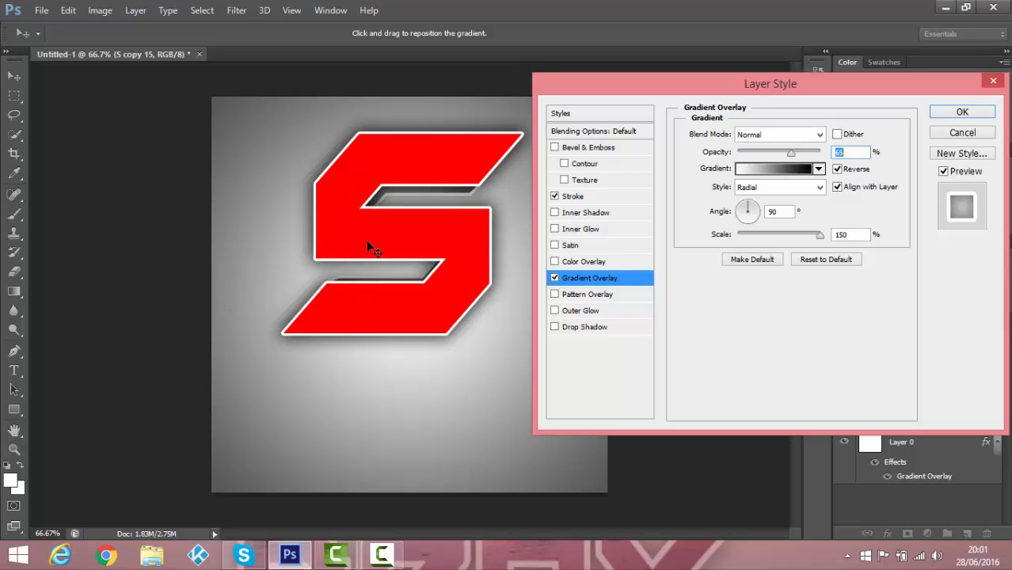
left_click(958, 110)
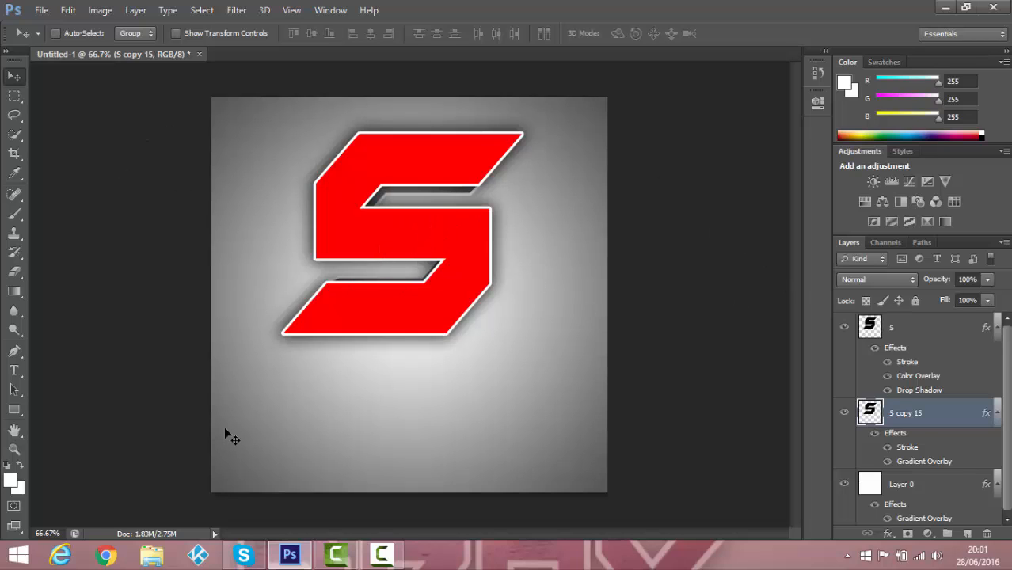
- Switch to Chrome and search Google Images for "HD galaxy"
left_click(105, 555)
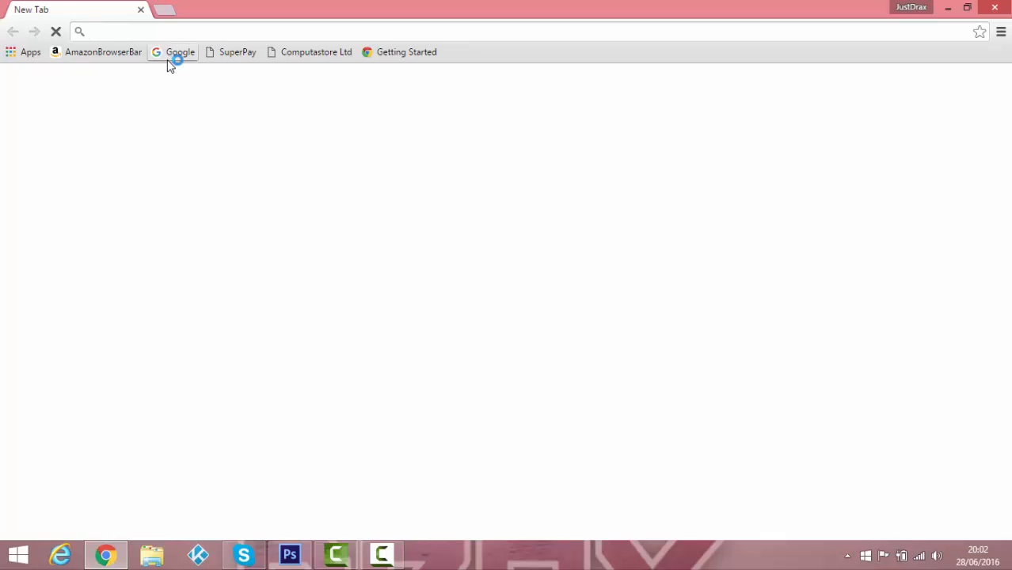
left_click(172, 52)
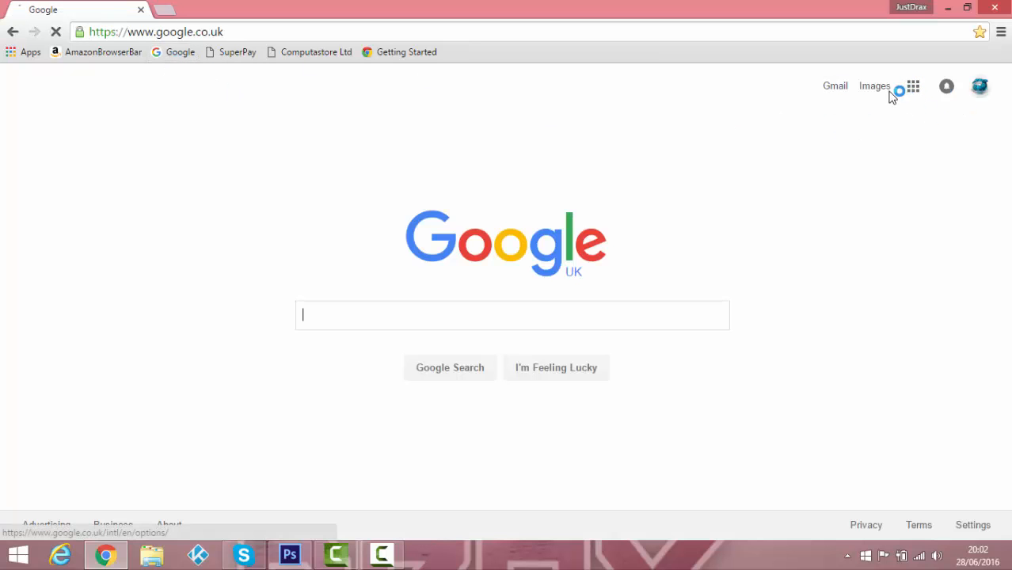
left_click(883, 94)
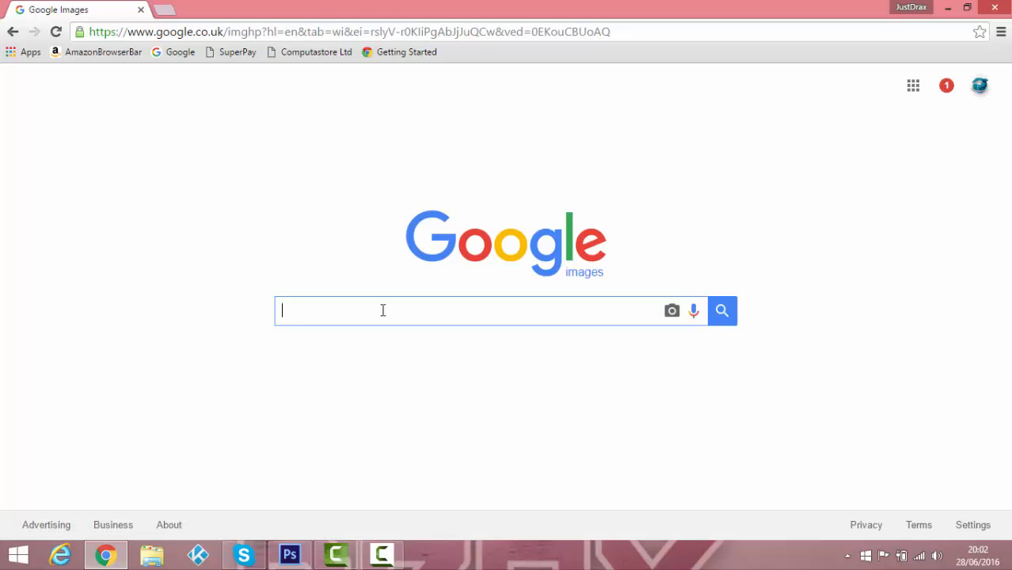
type("HD galaxy")
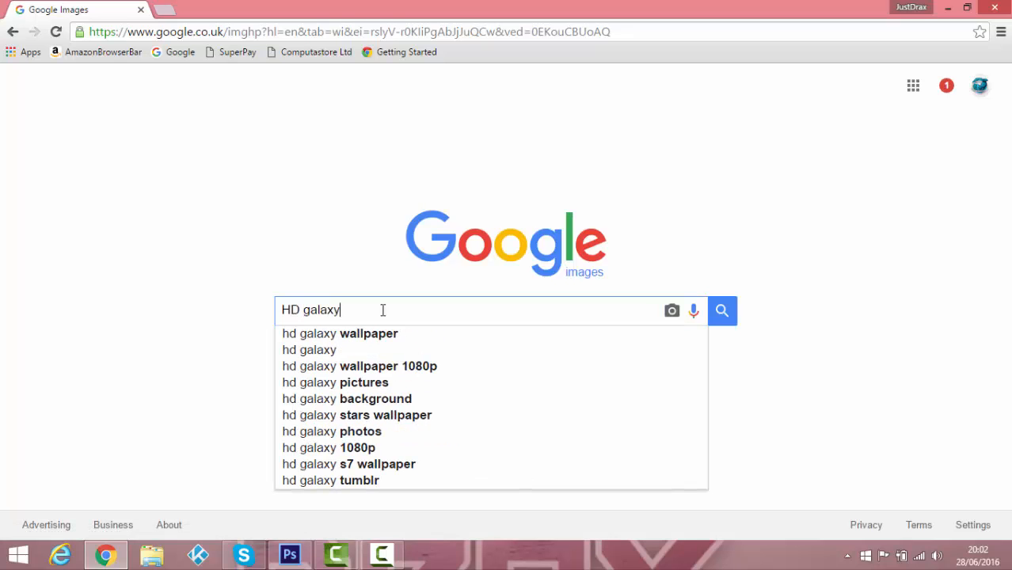
key("Return")
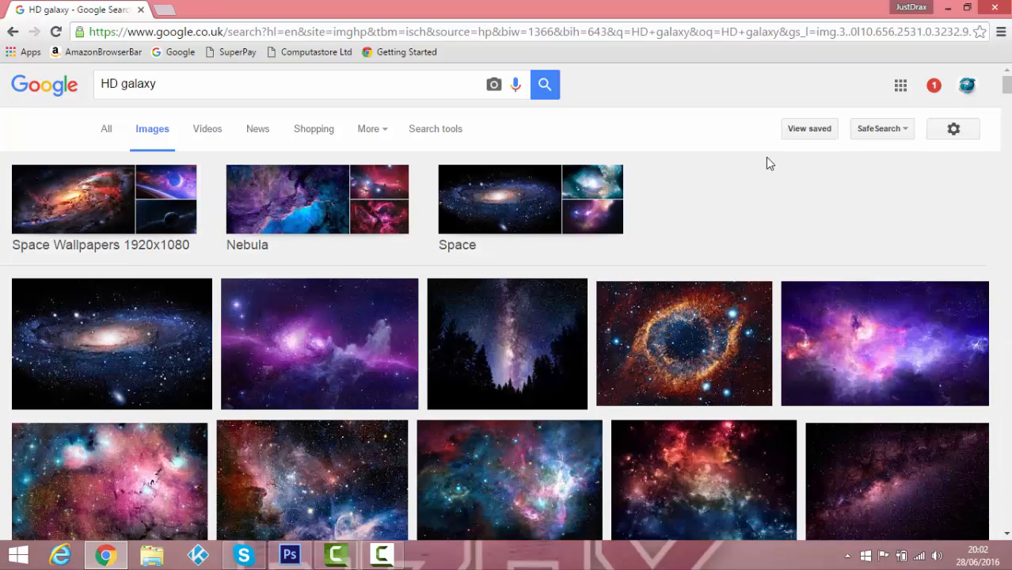
- Save the red and blue galaxy wallpaper from technocrazed.com to Downloads as the JPG HD-Galaxy-Wallpapers-Free-Download-138
scroll(765, 157, "down", 1)
left_click(707, 390)
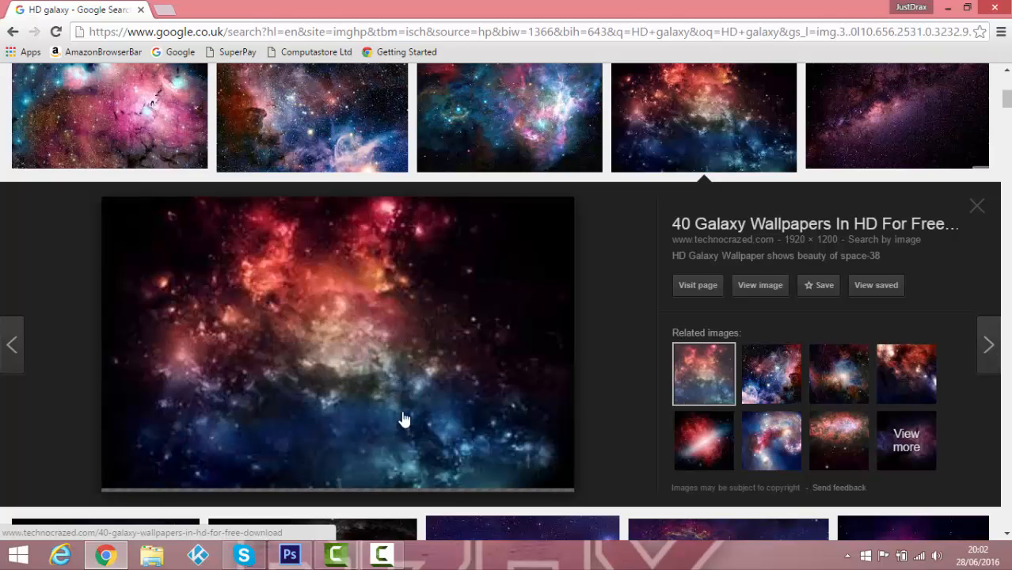
right_click(238, 270)
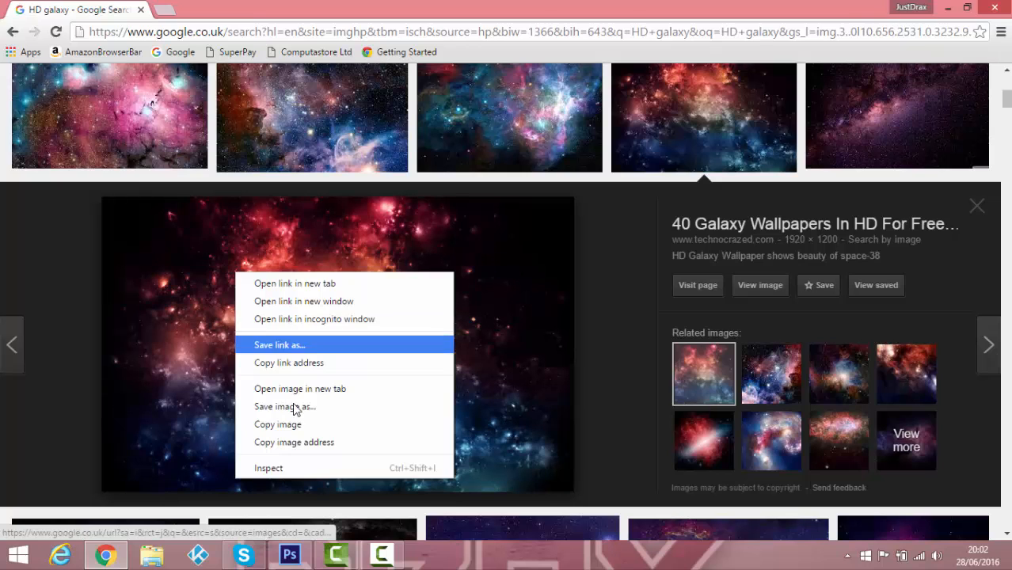
left_click(293, 407)
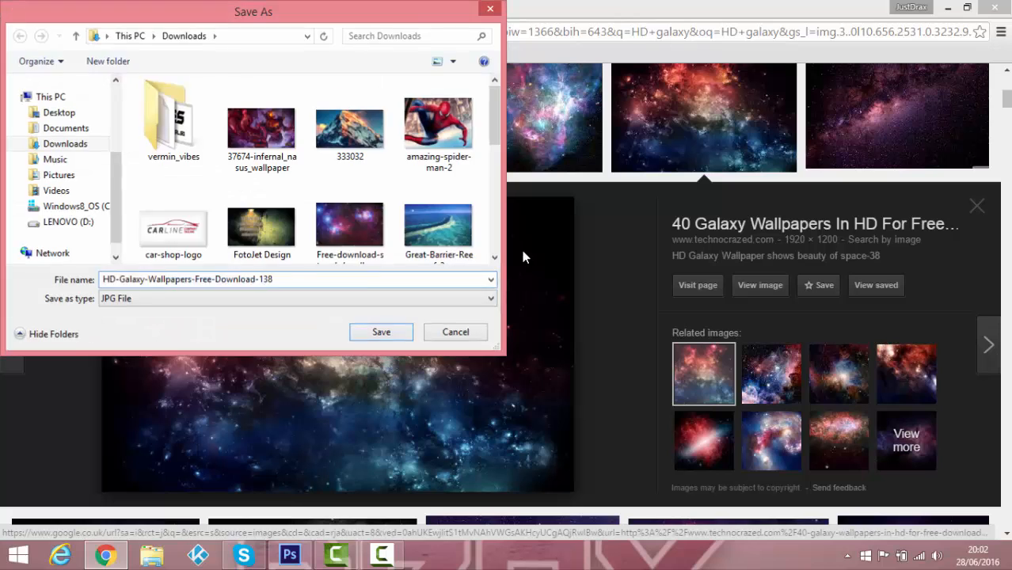
key("Return")
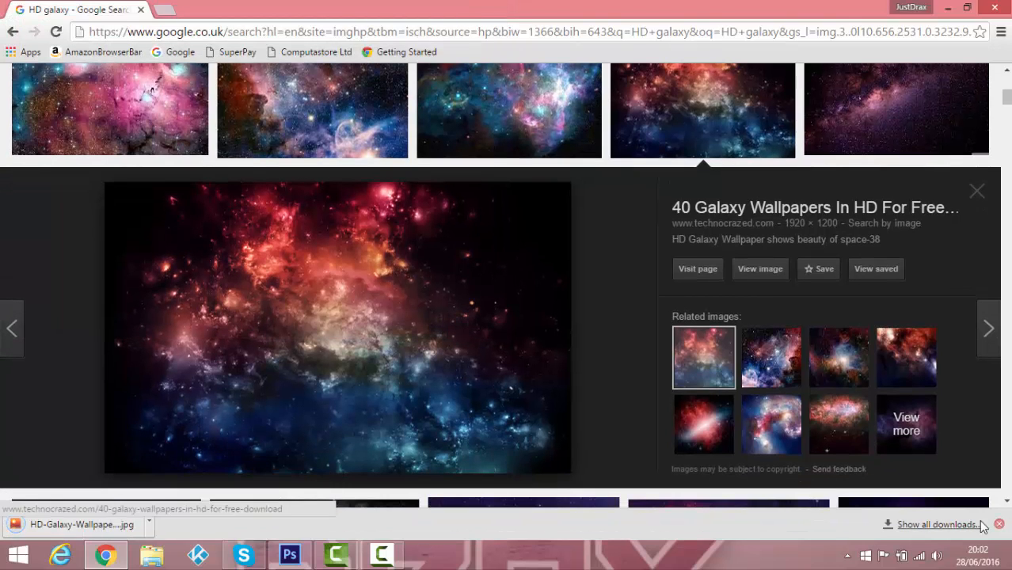
left_click(998, 524)
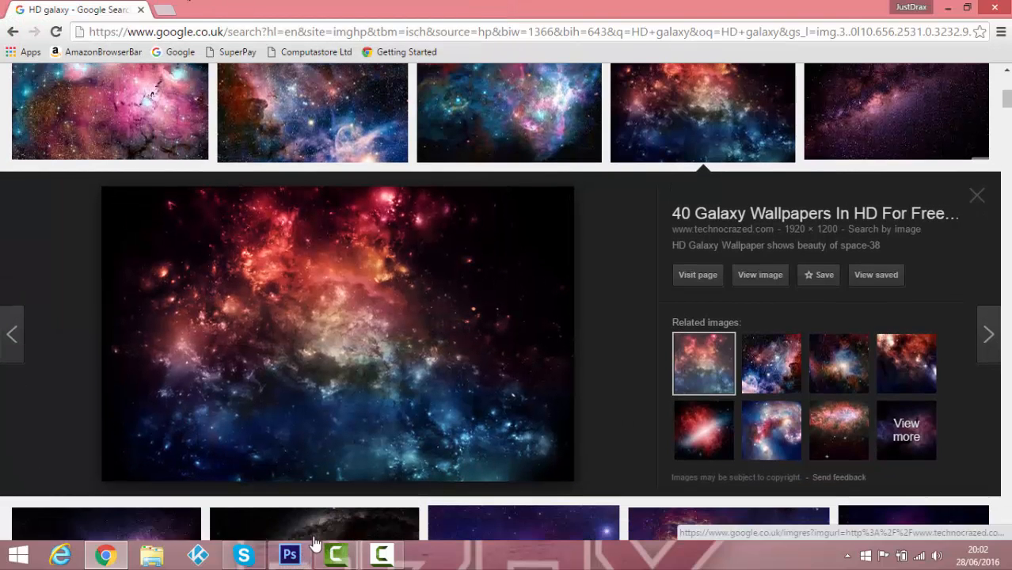
- Switch back to Photoshop and place HD-Galaxy-Wallpapers-Free-Download-138 from Downloads above the S copy 15 layer
left_click(290, 554)
left_click(36, 10)
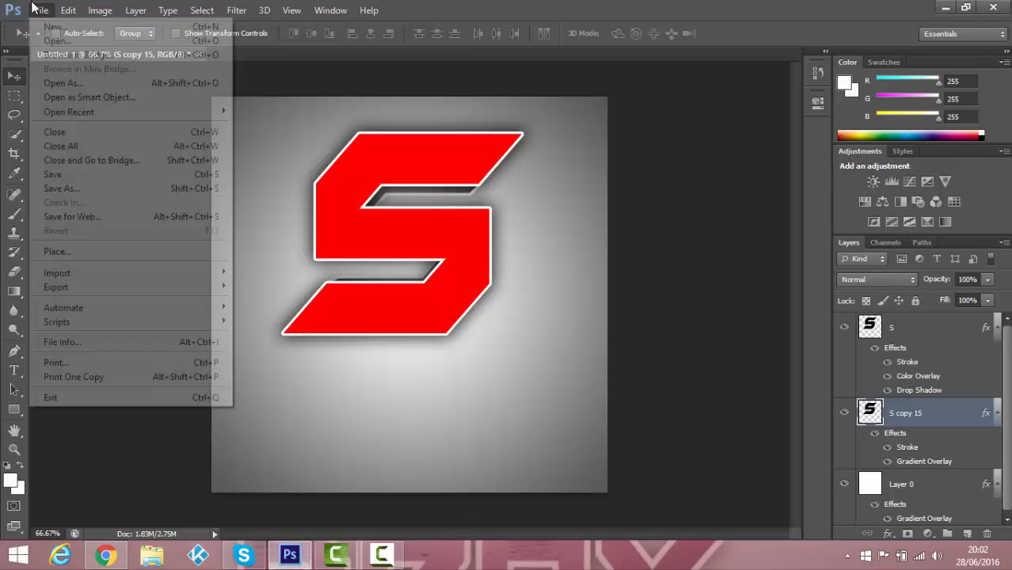
left_click(85, 252)
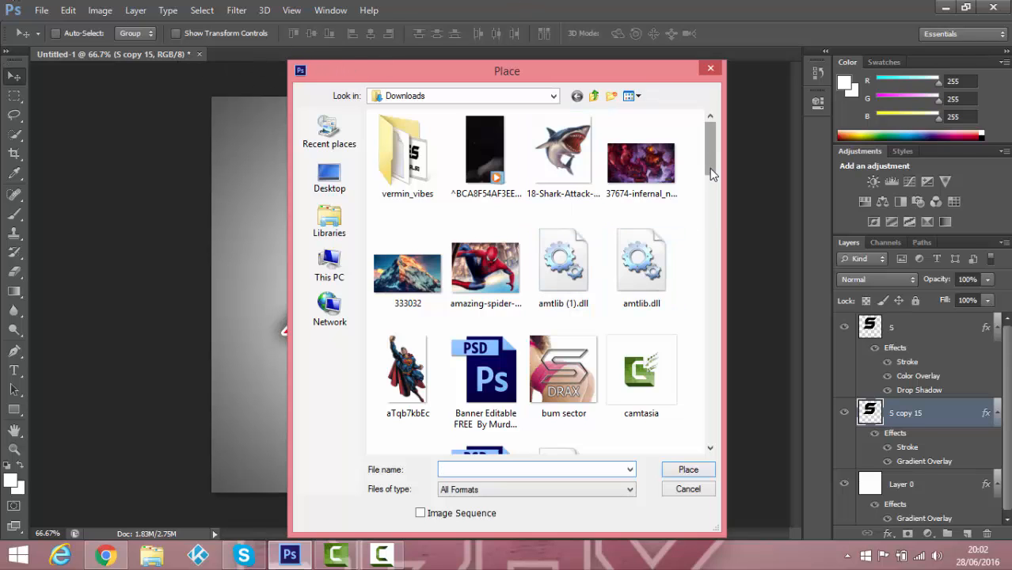
left_click_drag(712, 176, 704, 235)
double_click(659, 281)
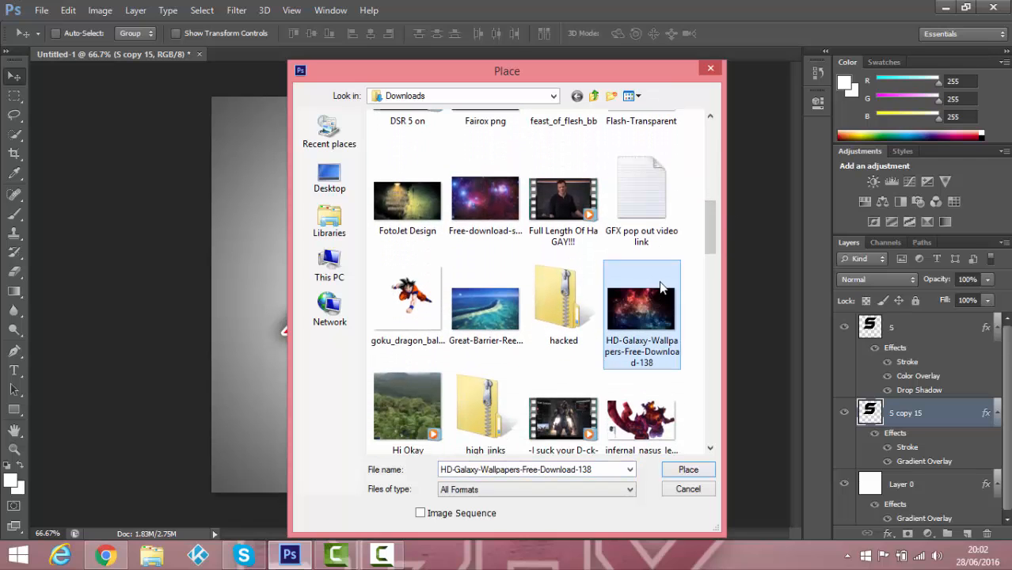
- Position the galaxy image behind the S at X 400 px, Y 278 px and commit the placement
left_click_drag(424, 248, 437, 206)
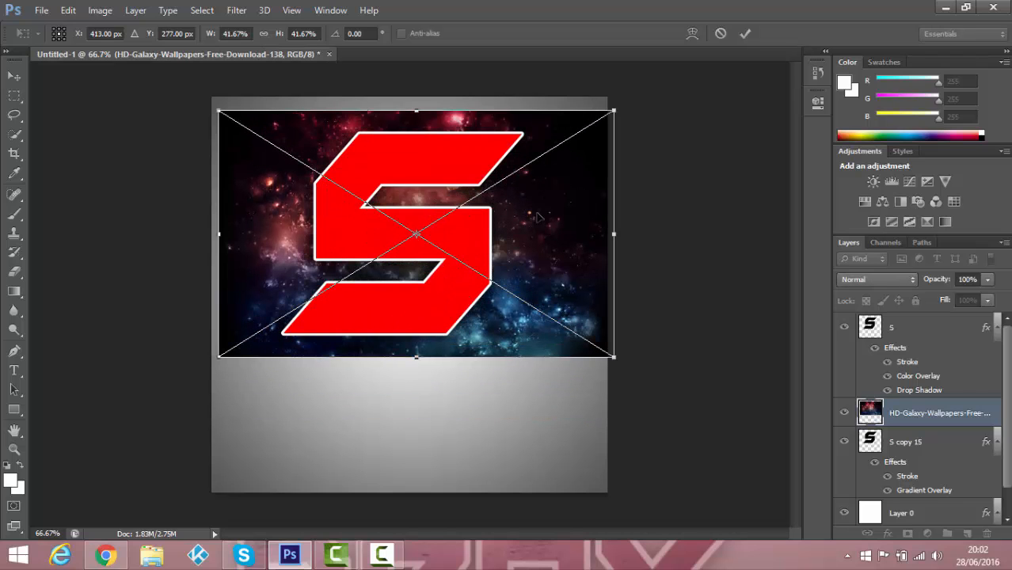
left_click_drag(543, 228, 537, 229)
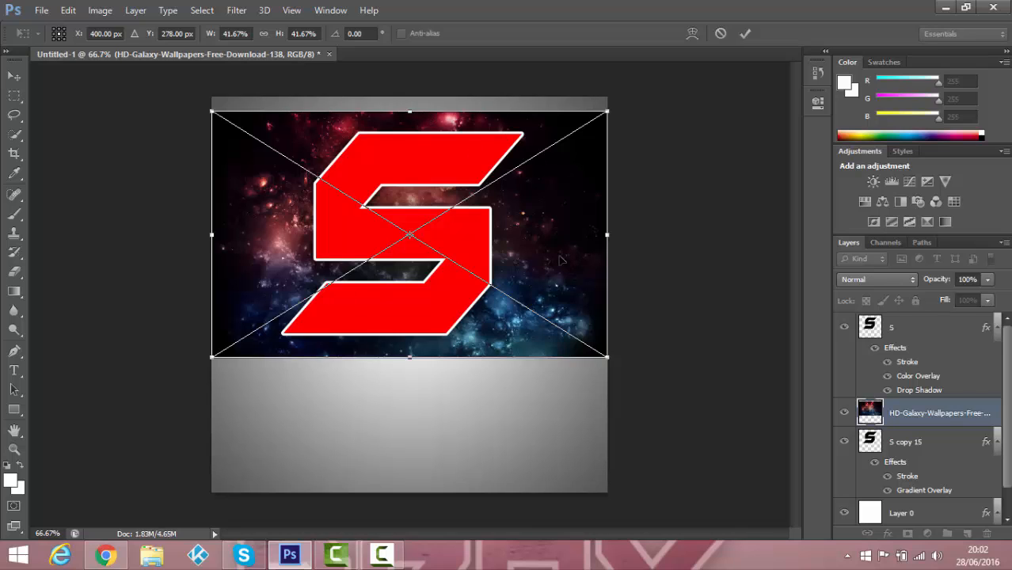
key("Return")
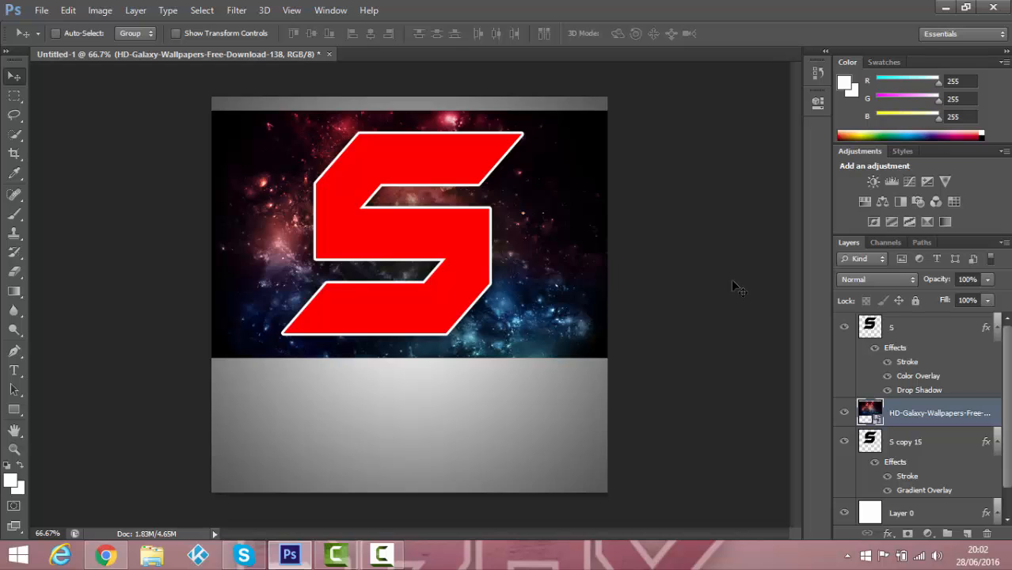
- Rasterize the galaxy layer and clip it to the S copy 15 layer with a clipping mask
right_click(925, 420)
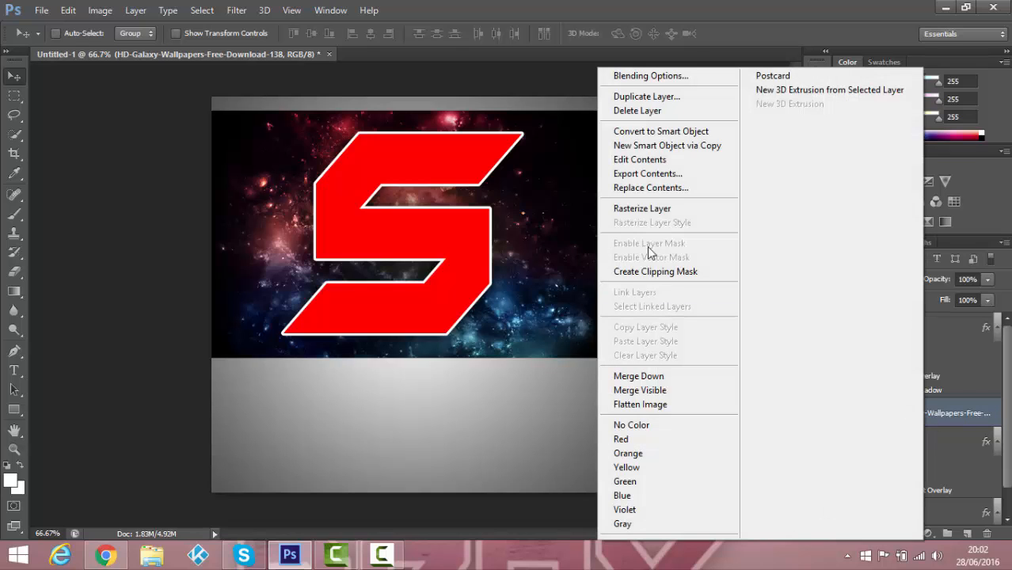
left_click(639, 209)
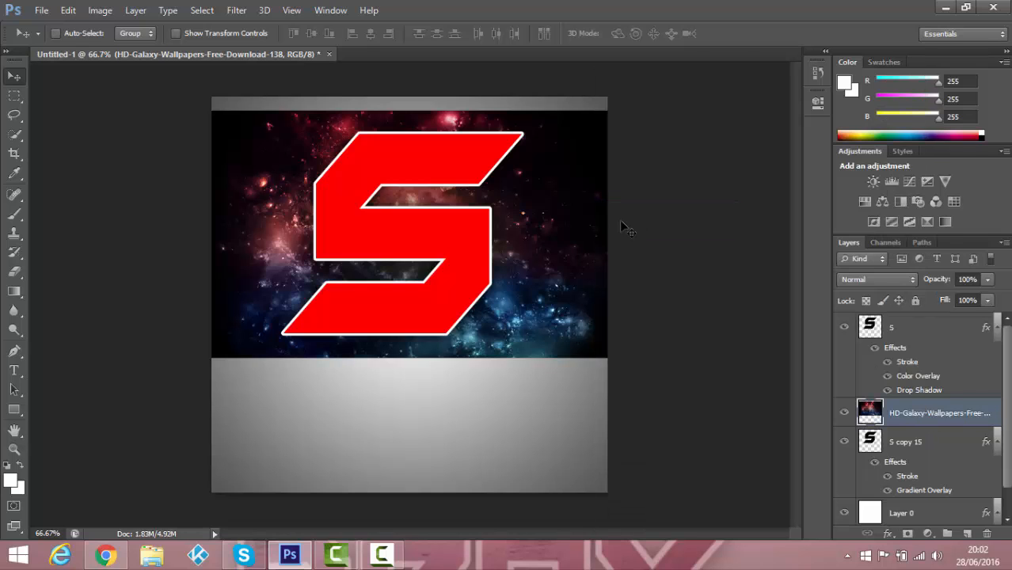
right_click(896, 420)
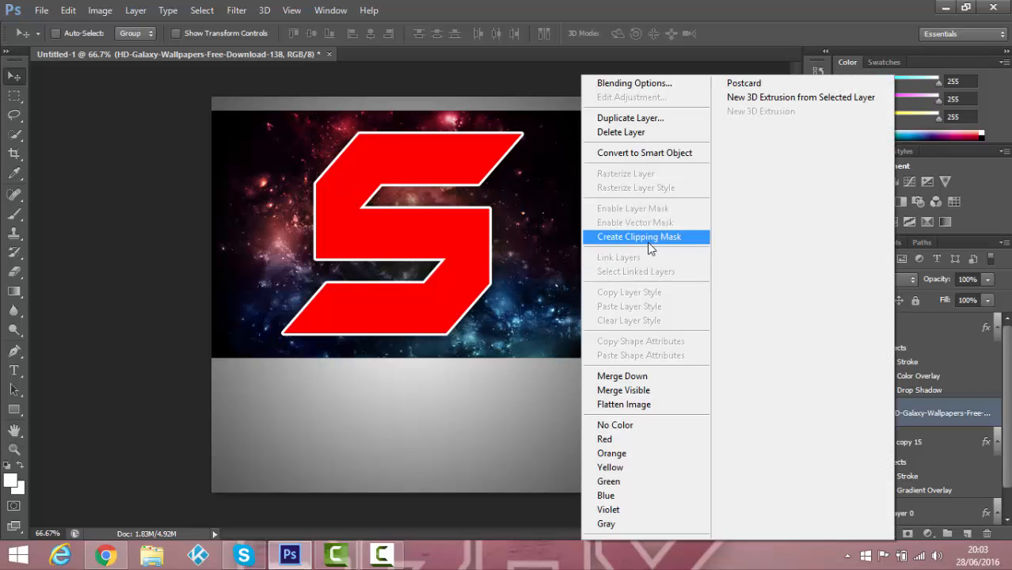
left_click(646, 238)
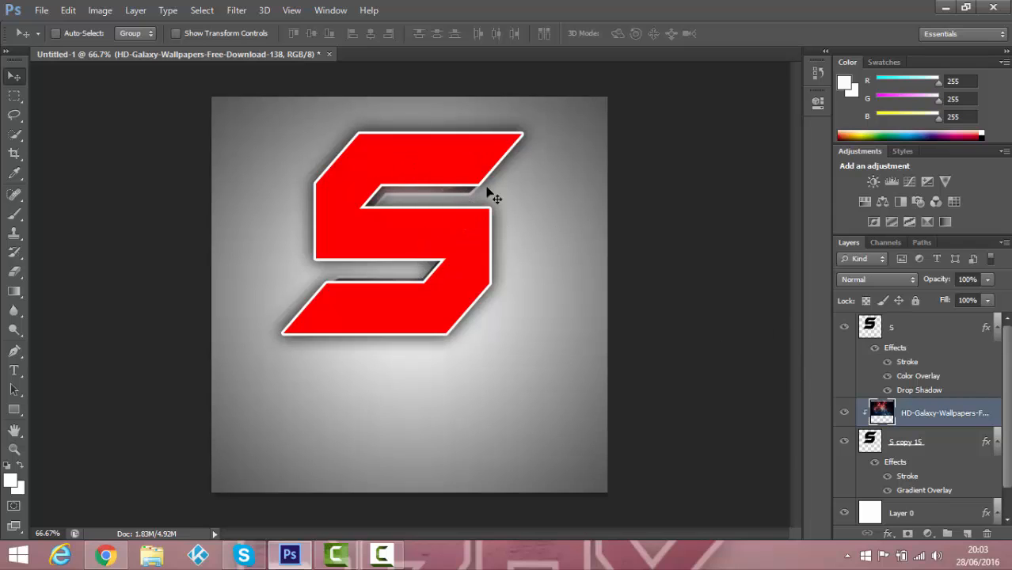
- Hide the red Color Overlay effect on the top S layer, keeping its Stroke and Drop Shadow visible
left_click(912, 329)
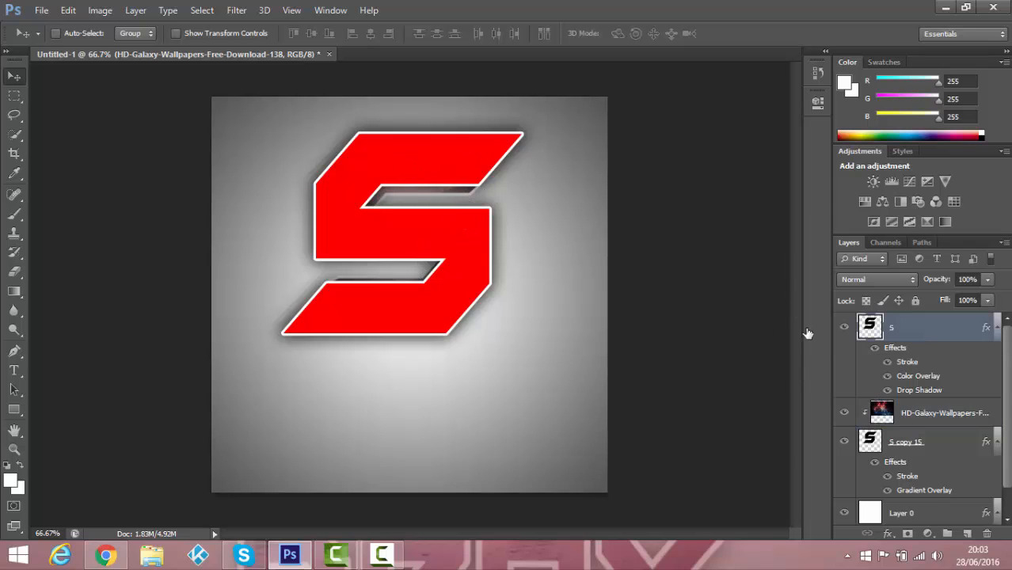
left_click(887, 377)
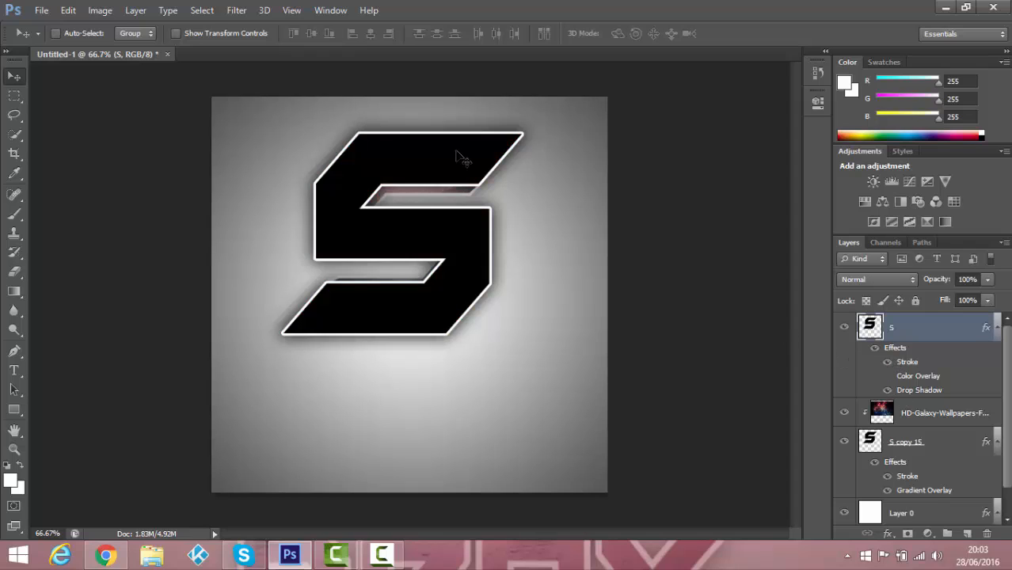
left_click(877, 355)
left_click(877, 355)
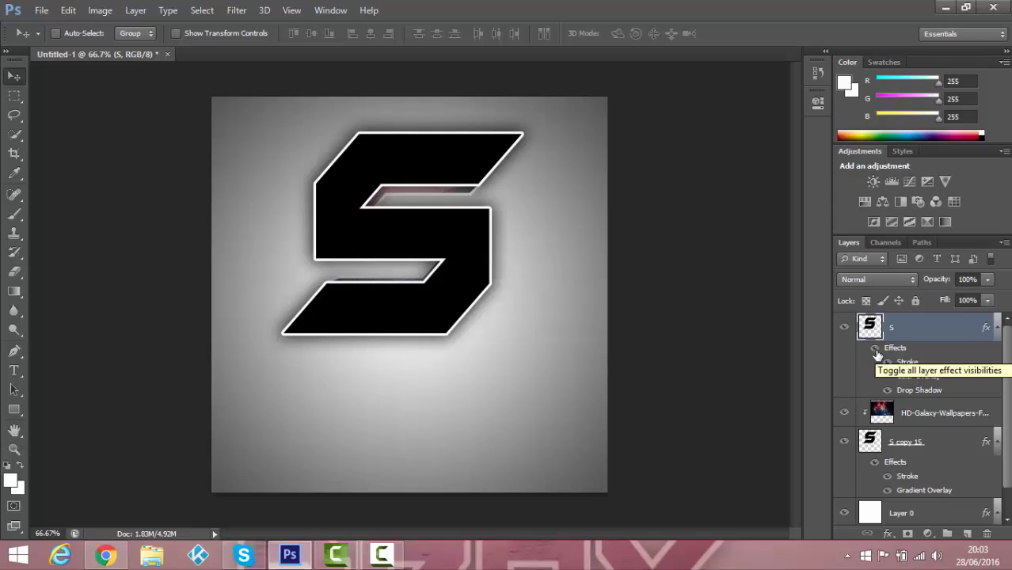
- Toggle the Gradient Overlay and Stroke effects of S copy 15 off and on to compare the extrusion's look
left_click(888, 491)
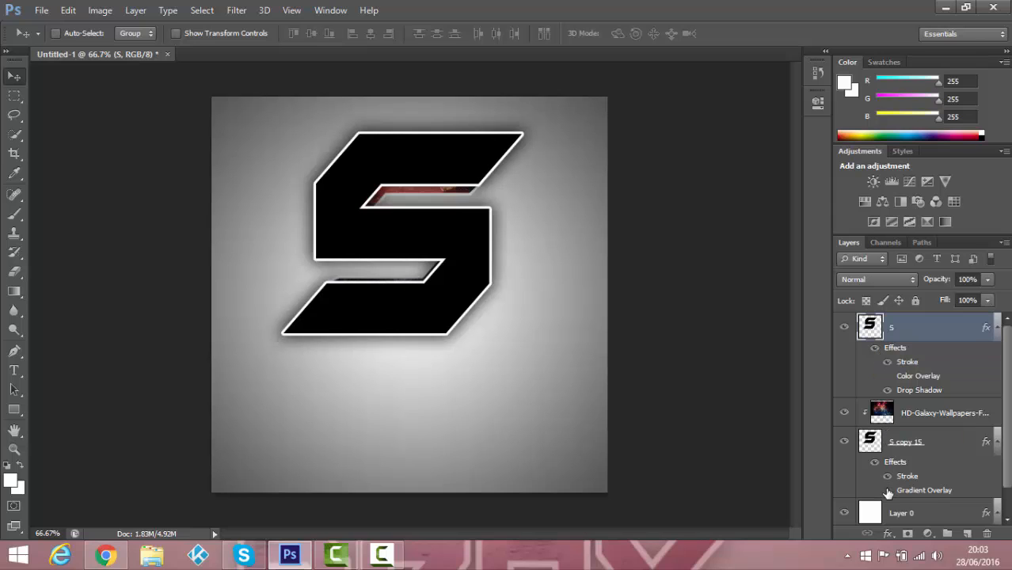
left_click(886, 481)
left_click(887, 481)
left_click(886, 481)
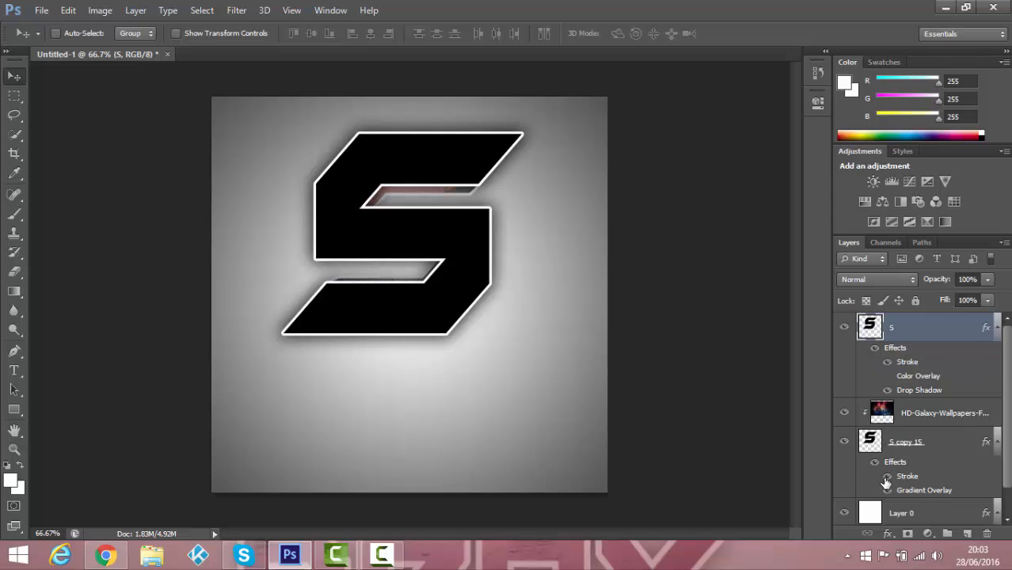
left_click(876, 464)
- Toggle the top S layer's visibility to inspect the galaxy-filled S beneath it
left_click(843, 328)
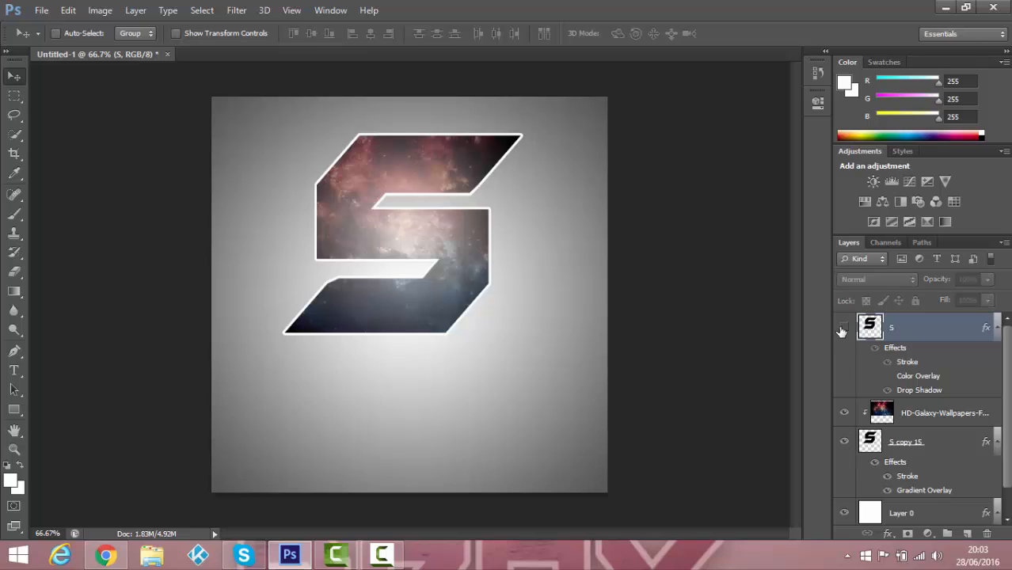
left_click(842, 327)
left_click(842, 328)
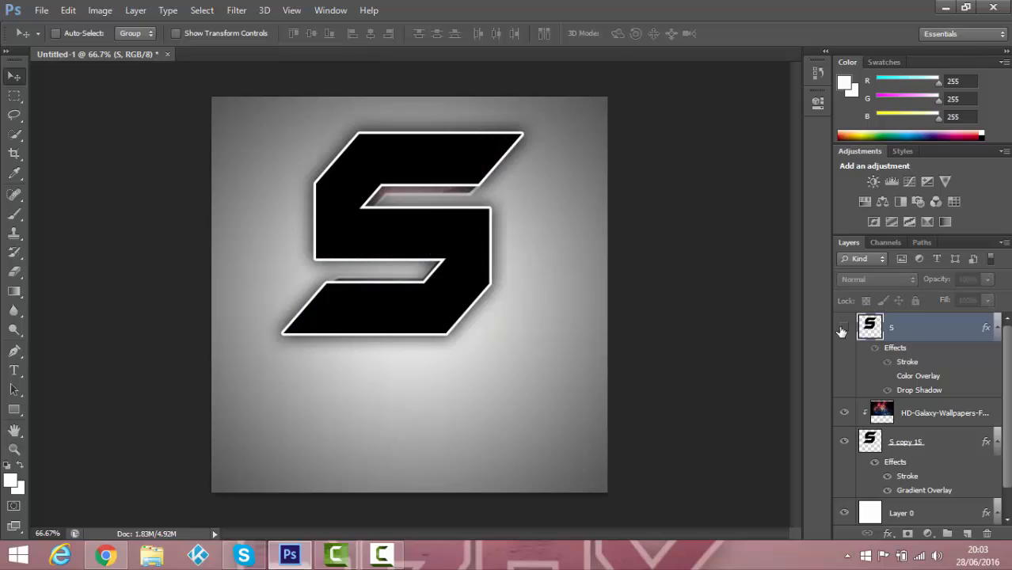
- Switch the top S layer off and on to compare the letter with the galaxy fill beneath it
left_click(842, 328)
left_click(842, 329)
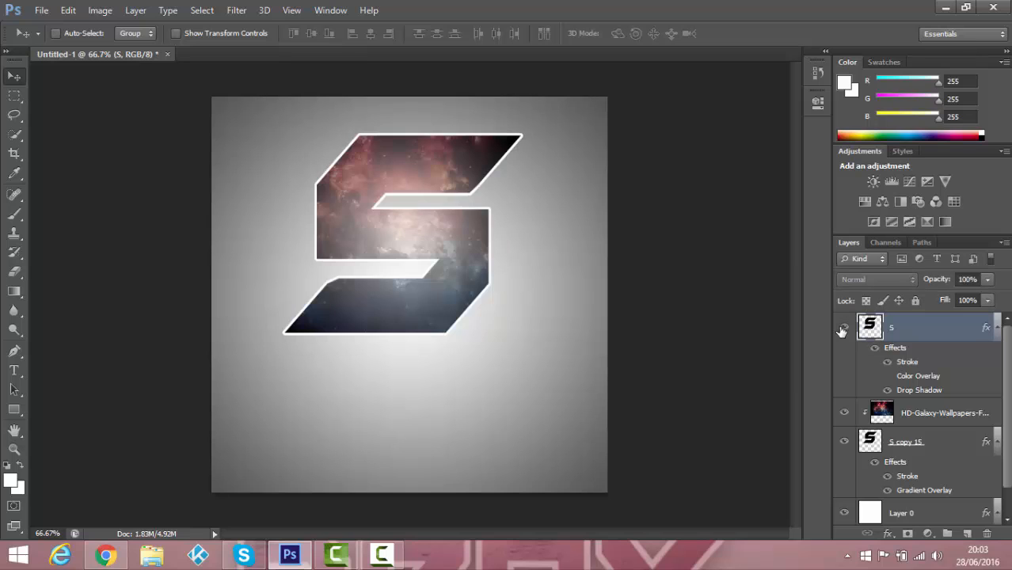
left_click(842, 328)
left_click(842, 328)
left_click(842, 329)
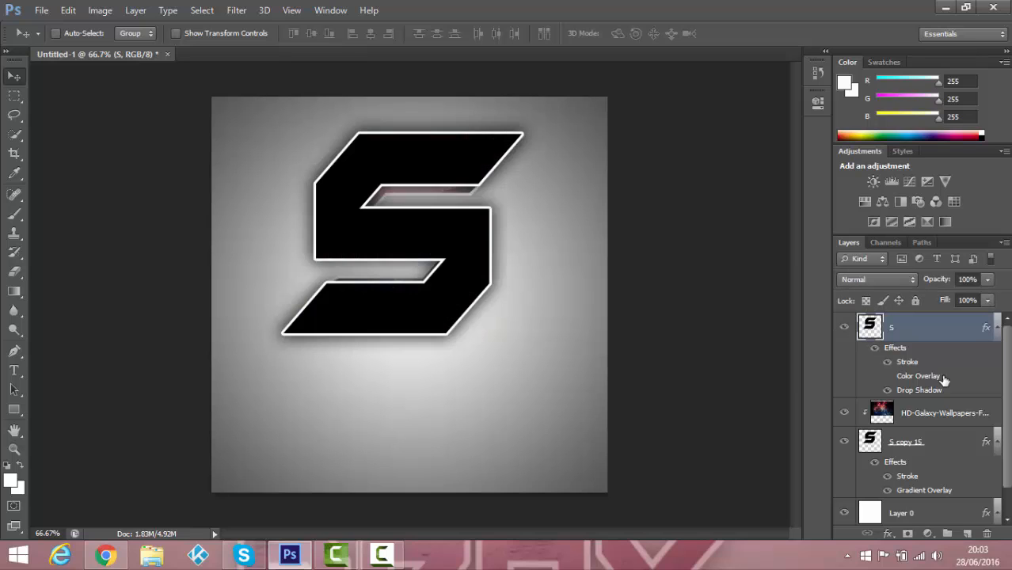
- Delete the galaxy wallpaper layer that is clipped to S copy 15
scroll(1007, 383, "down", 1)
scroll(1002, 368, "up", 1)
left_click(917, 413)
key("Delete")
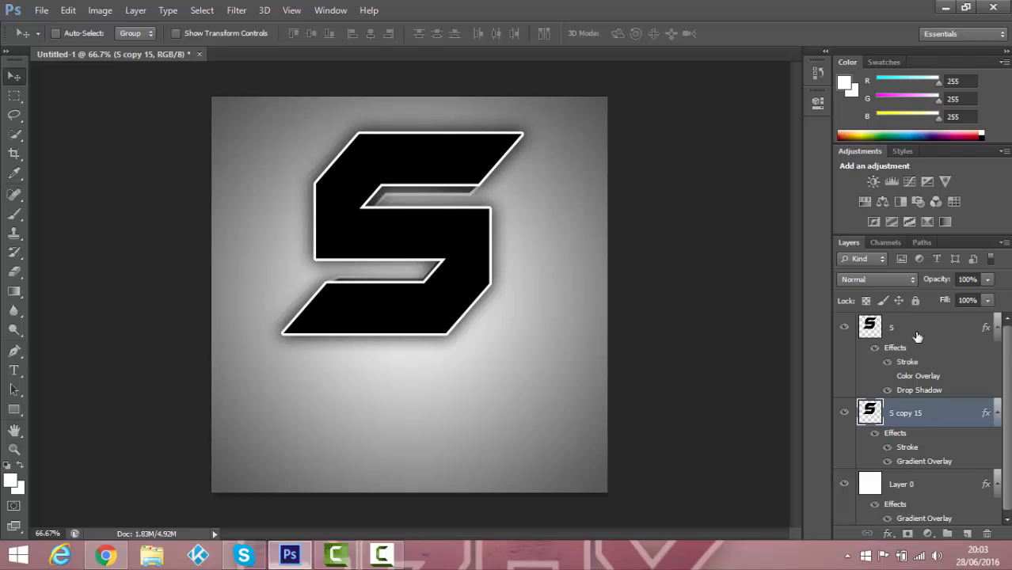
- Show the red Color Overlay effect on the top S layer again
left_click(922, 334)
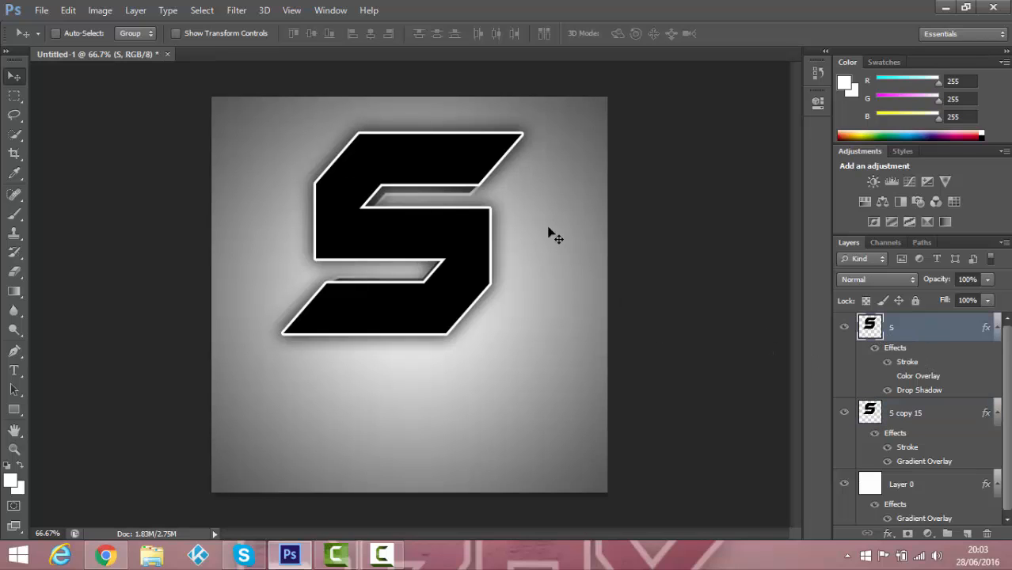
left_click(888, 378)
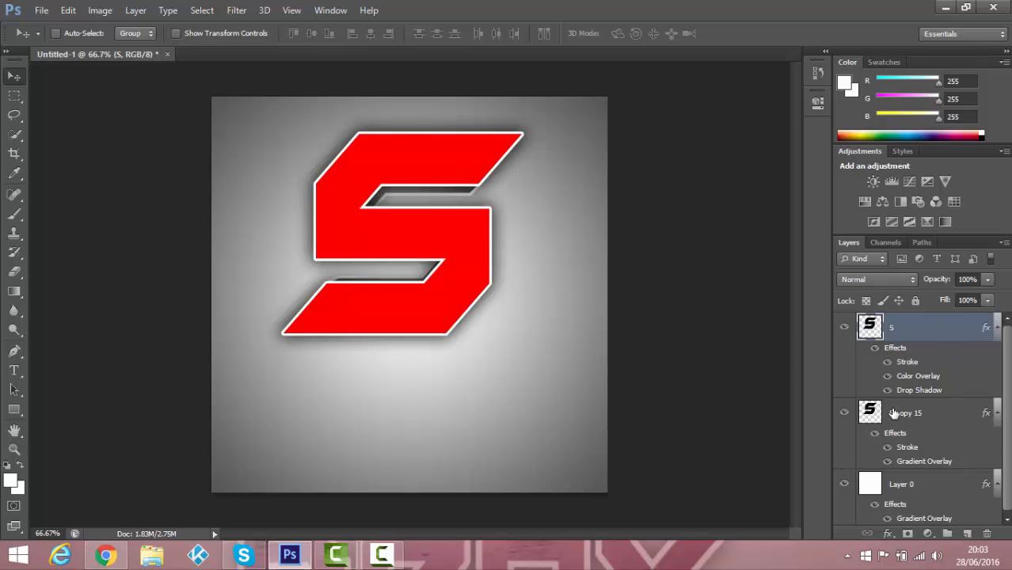
left_click(918, 413)
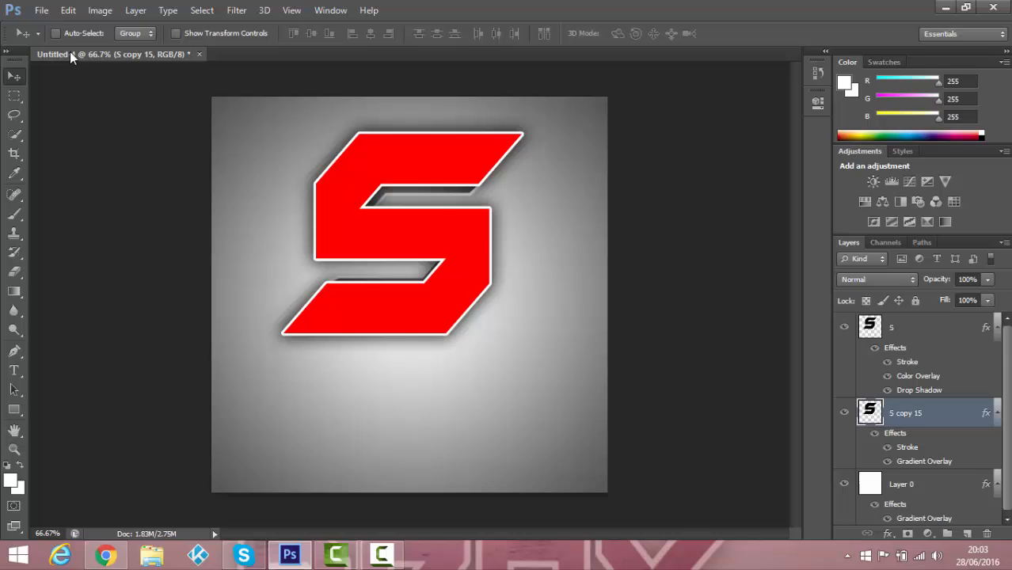
- Place the HD-Galaxy-Wallpapers-Free-Download-138 image above the top S layer and move it up to Y 277 px so it covers the letter
left_click(927, 330)
left_click(42, 10)
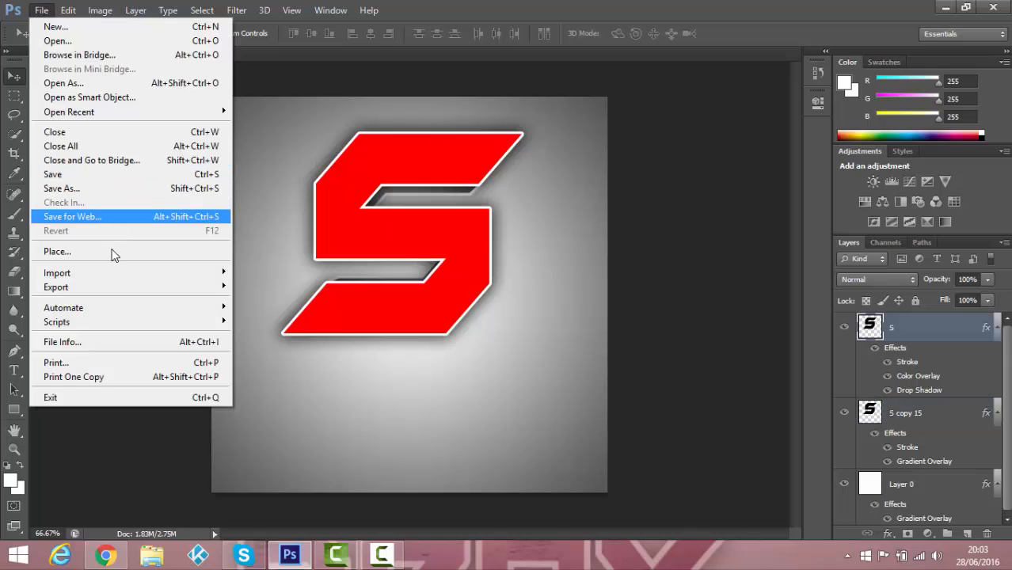
left_click(113, 252)
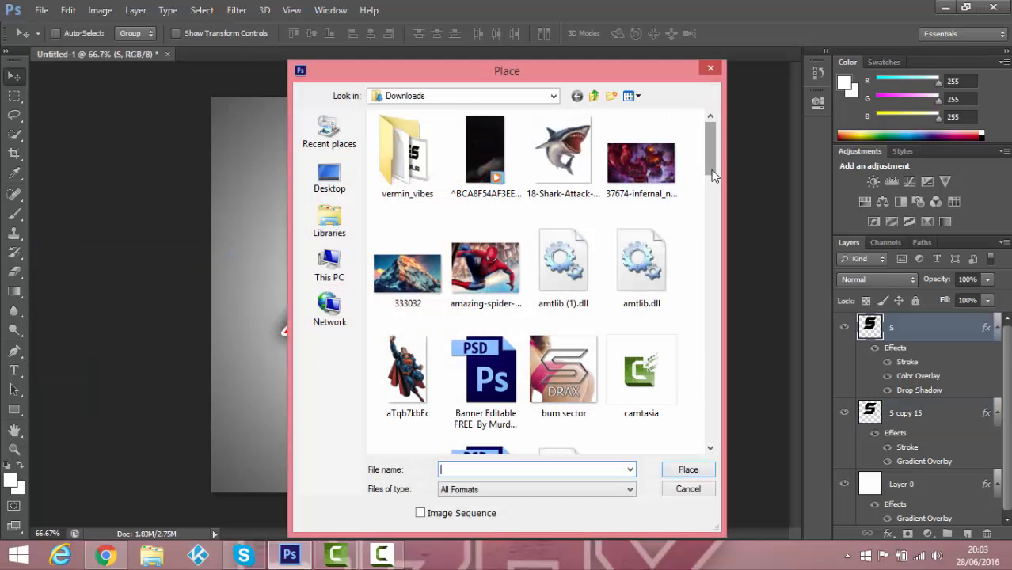
left_click_drag(712, 159, 714, 250)
double_click(641, 250)
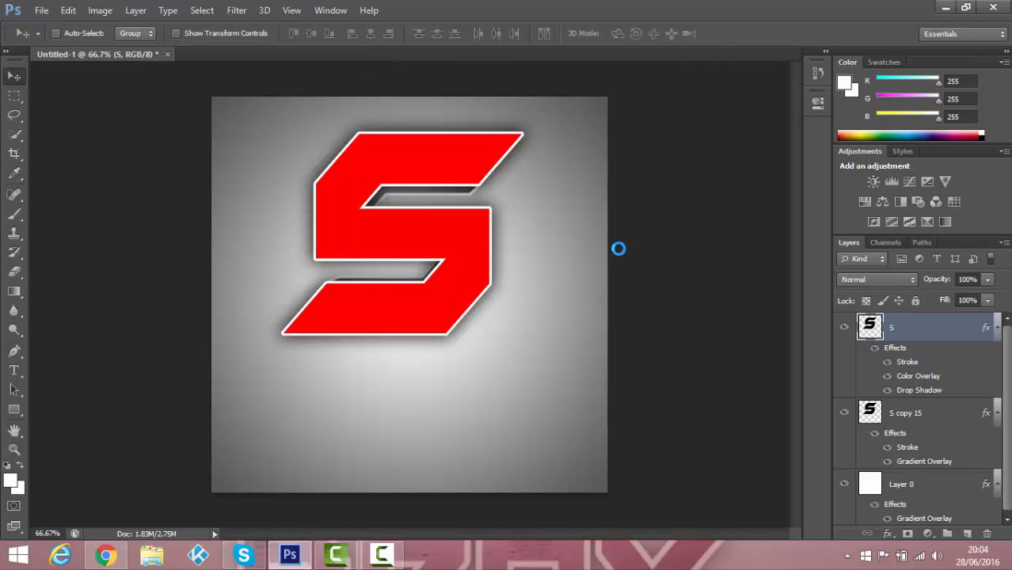
left_click_drag(518, 248, 525, 194)
left_click_drag(455, 187, 448, 179)
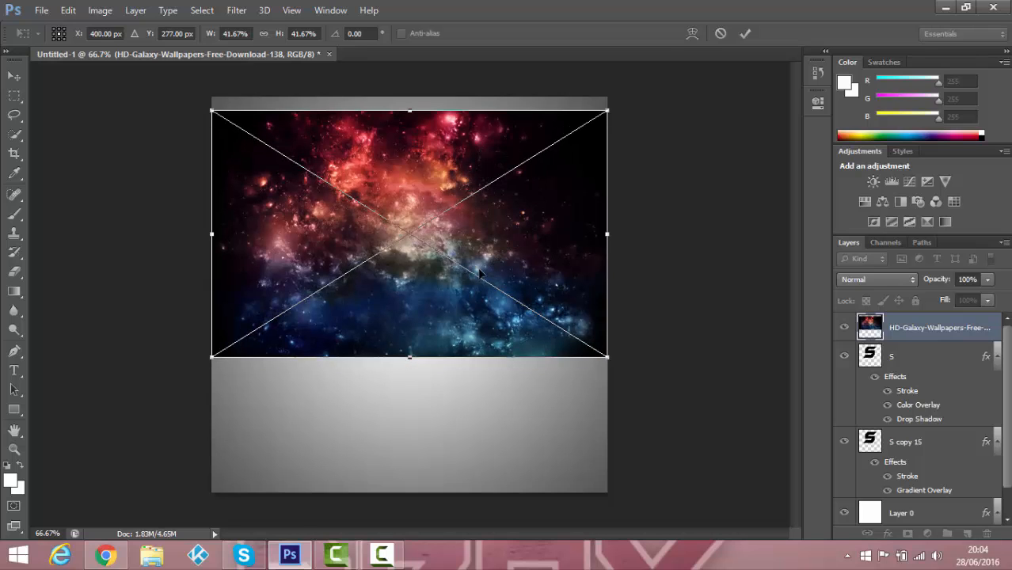
key("Return")
- Clip the rasterized galaxy layer to the top S layer and shift the texture slightly within the letter
right_click(906, 339)
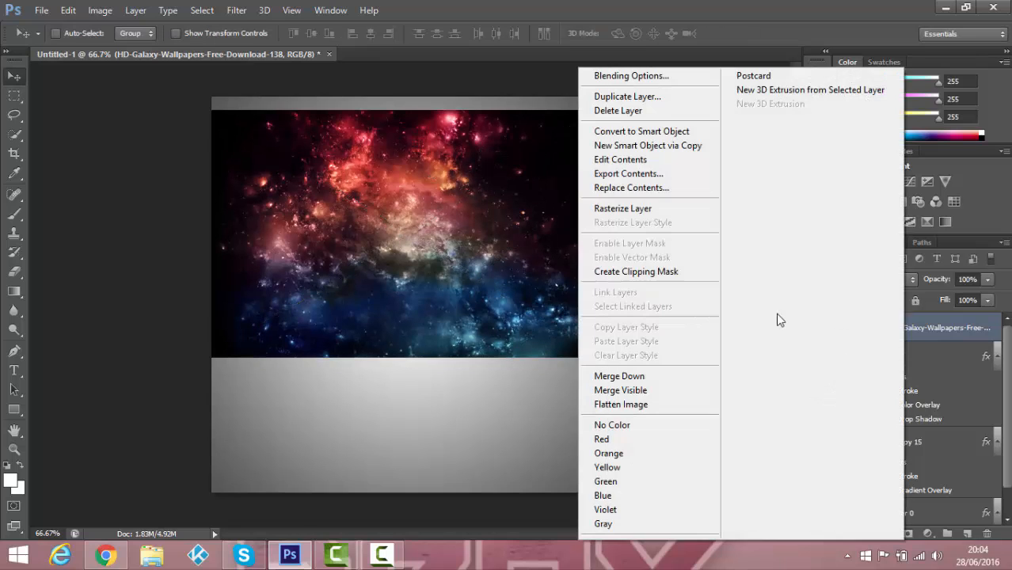
left_click(669, 214)
right_click(917, 338)
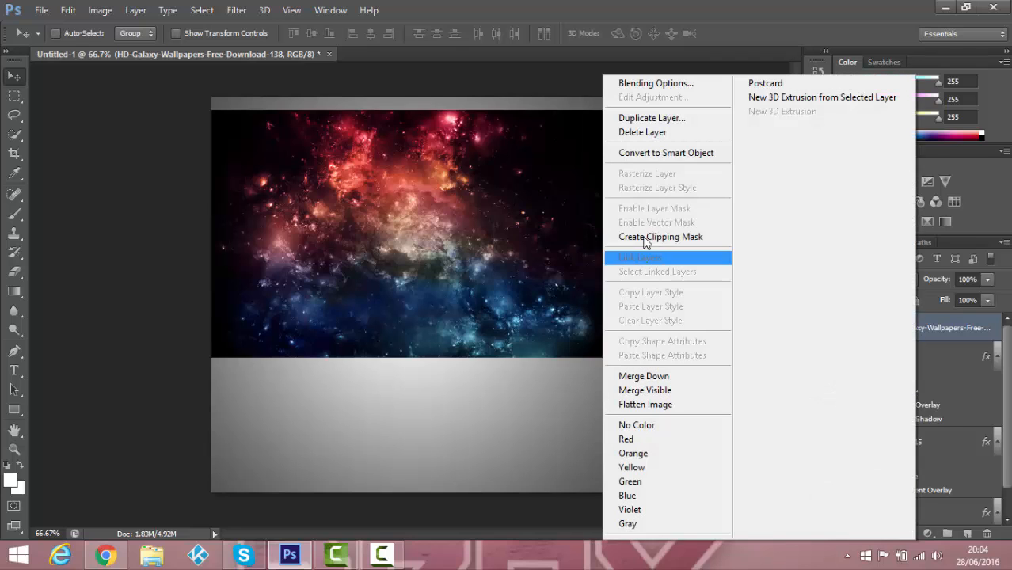
left_click(631, 235)
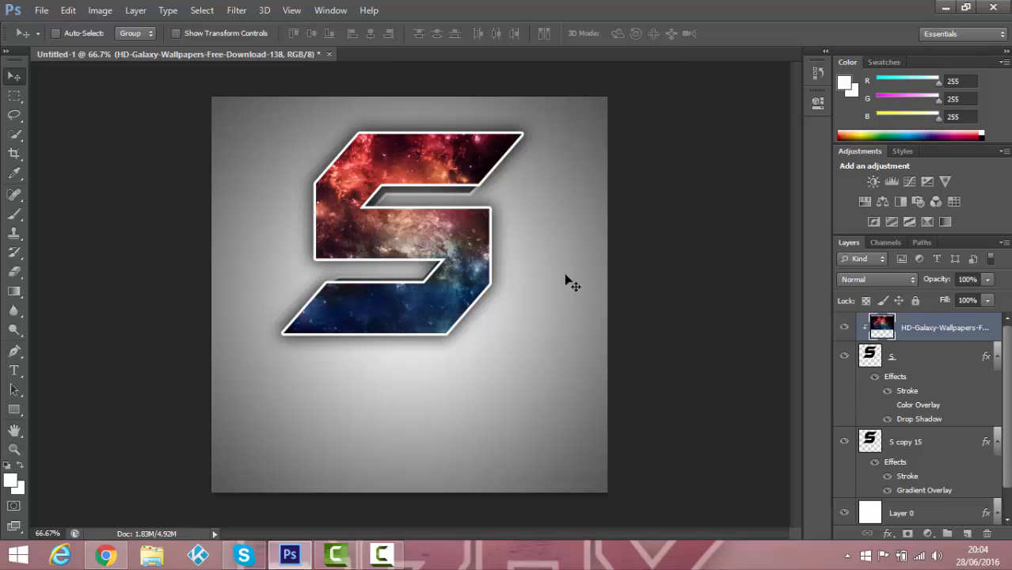
mouse_move(542, 254)
left_mouse_down()
mouse_move(574, 278)
mouse_move(530, 244)
mouse_move(547, 246)
left_mouse_up()
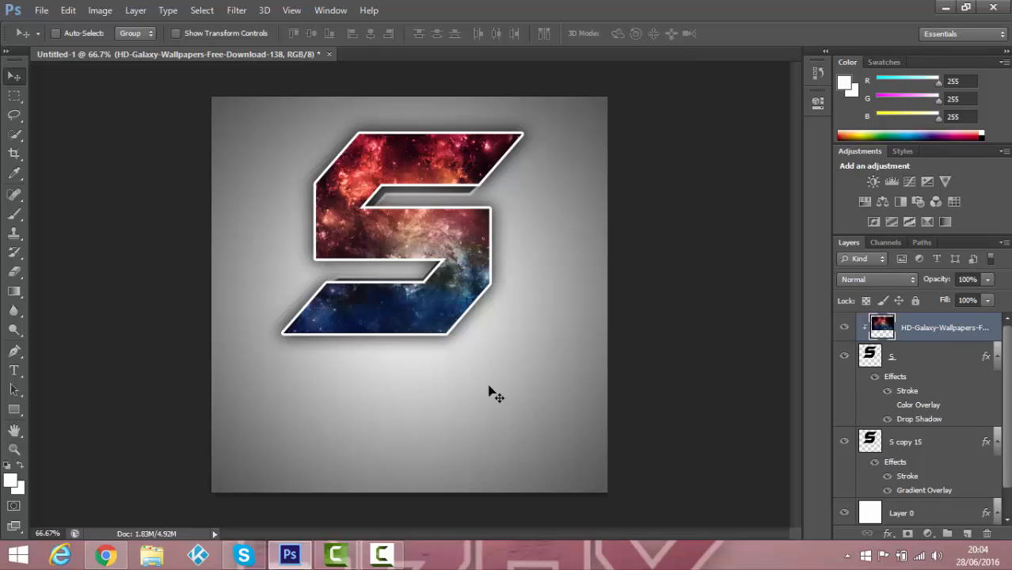
- Switch to Chrome and search Google Images for "Stewie png"
left_click(115, 556)
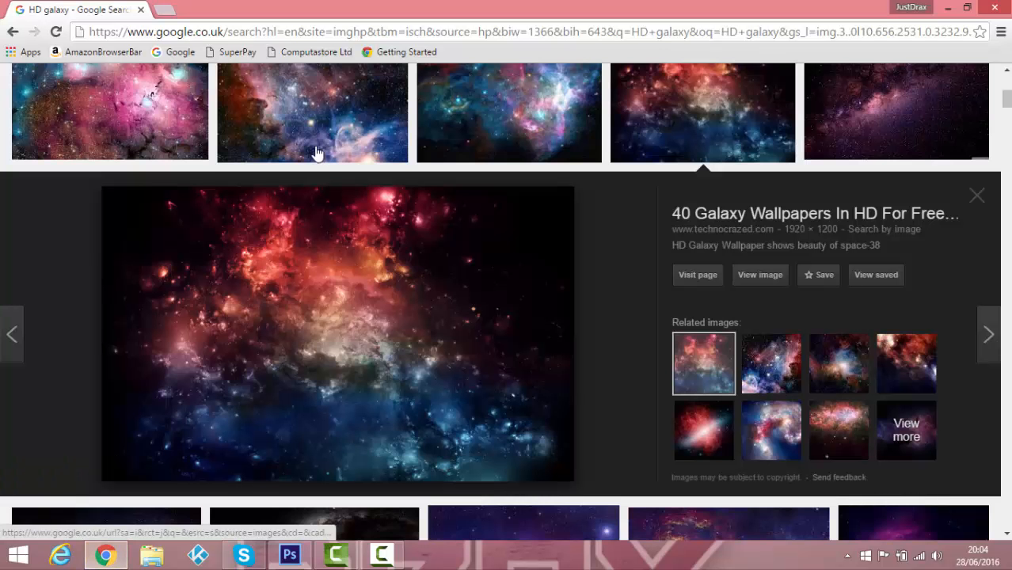
scroll(784, 227, "up", 8)
mouse_move(188, 103)
left_mouse_down()
mouse_move(43, 108)
mouse_move(195, 86)
left_mouse_up()
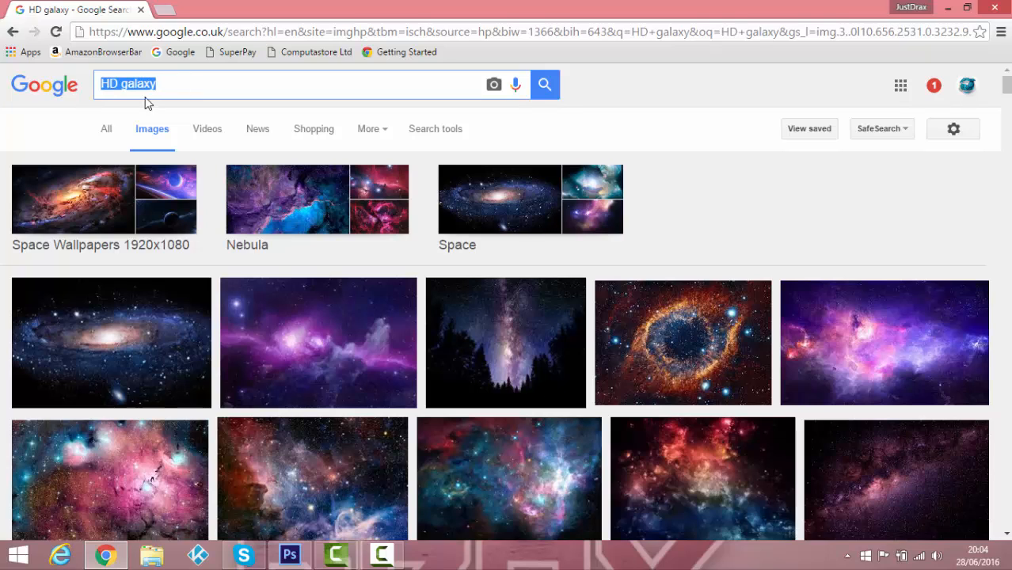
type("Stewie")
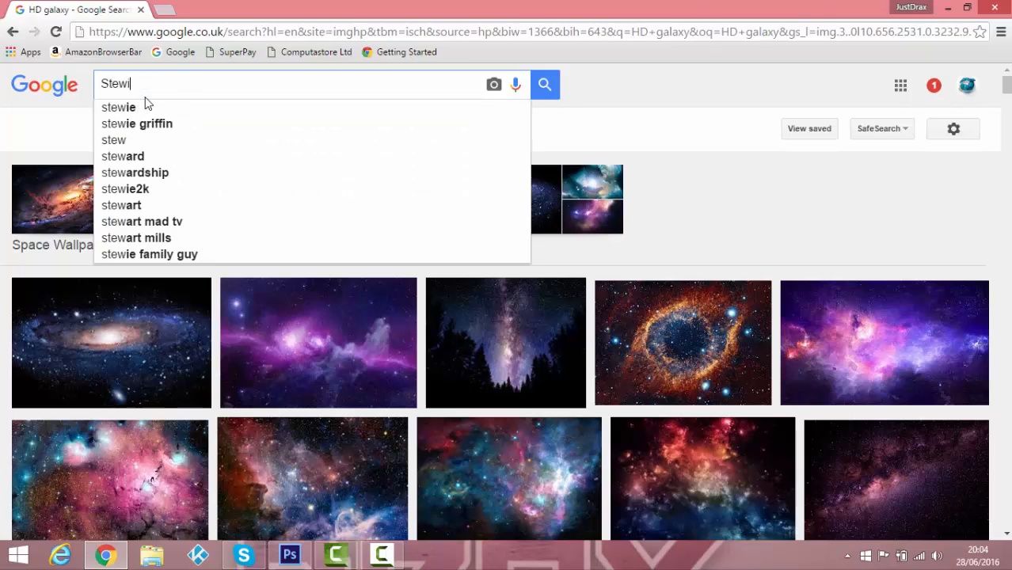
type(" png")
key("Return")
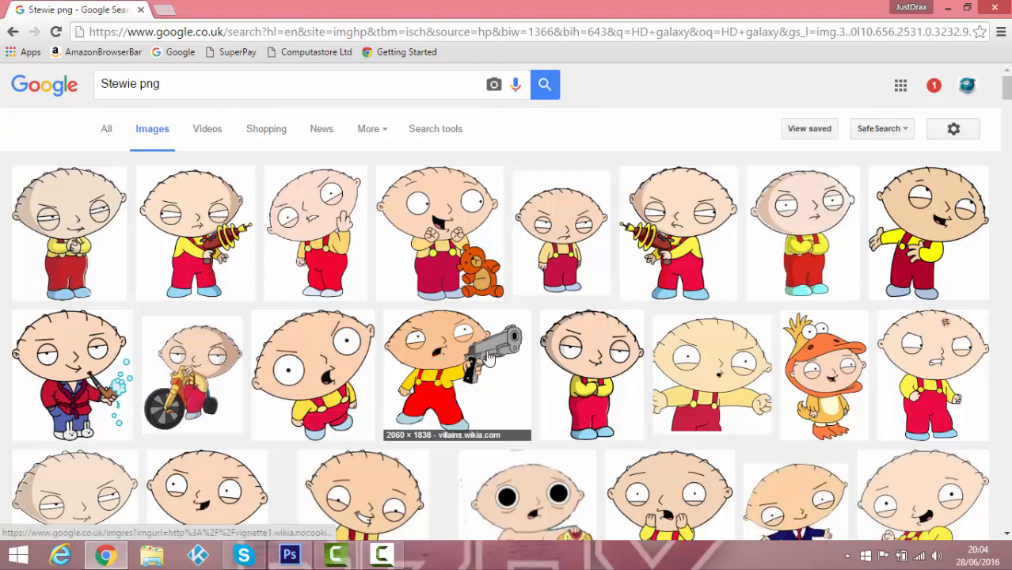
- Look through the Stewie image results for a suitable character cutout
scroll(393, 456, "down", 3)
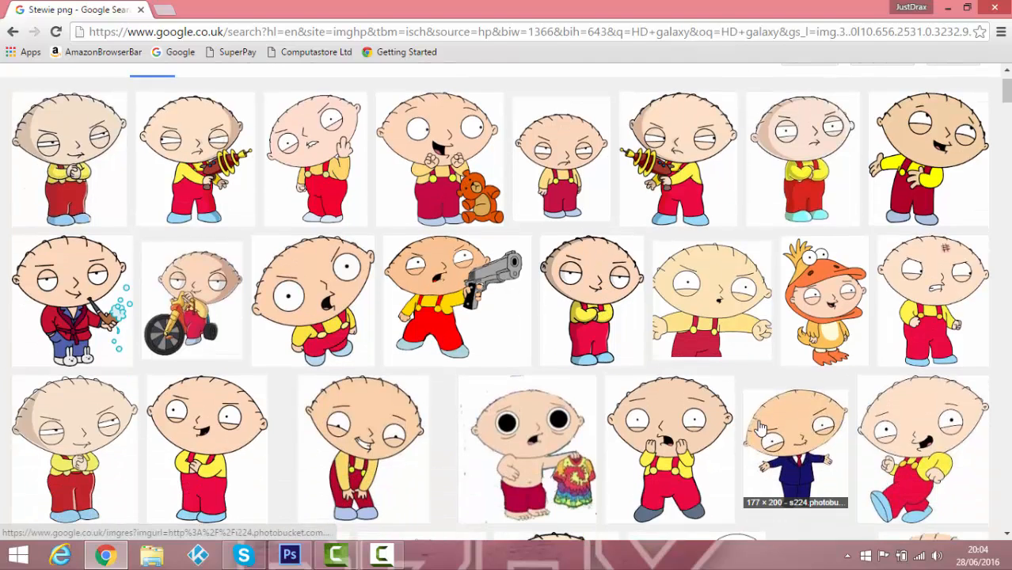
scroll(753, 386, "down", 1)
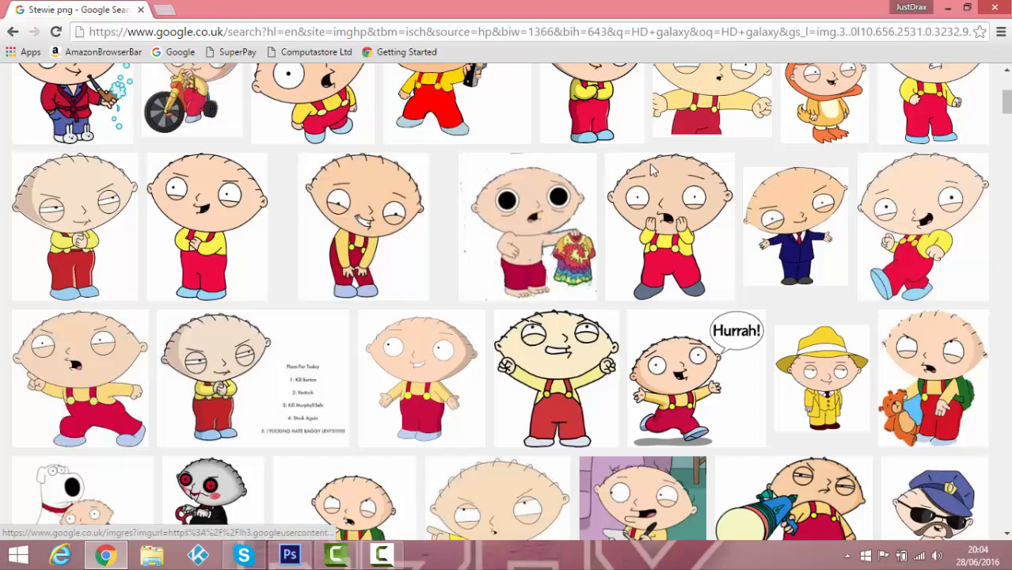
scroll(631, 313, "down", 4)
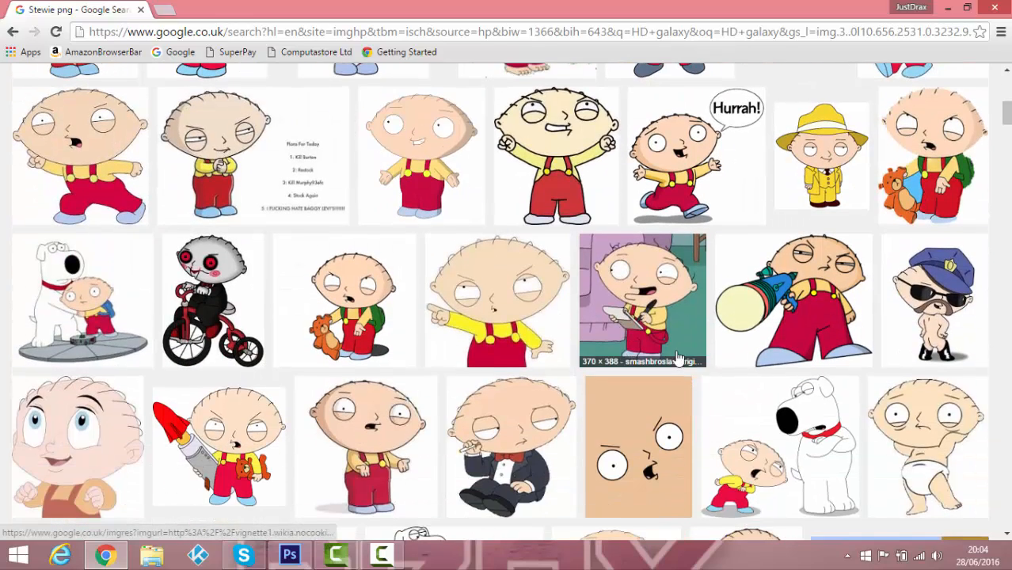
scroll(473, 348, "down", 4)
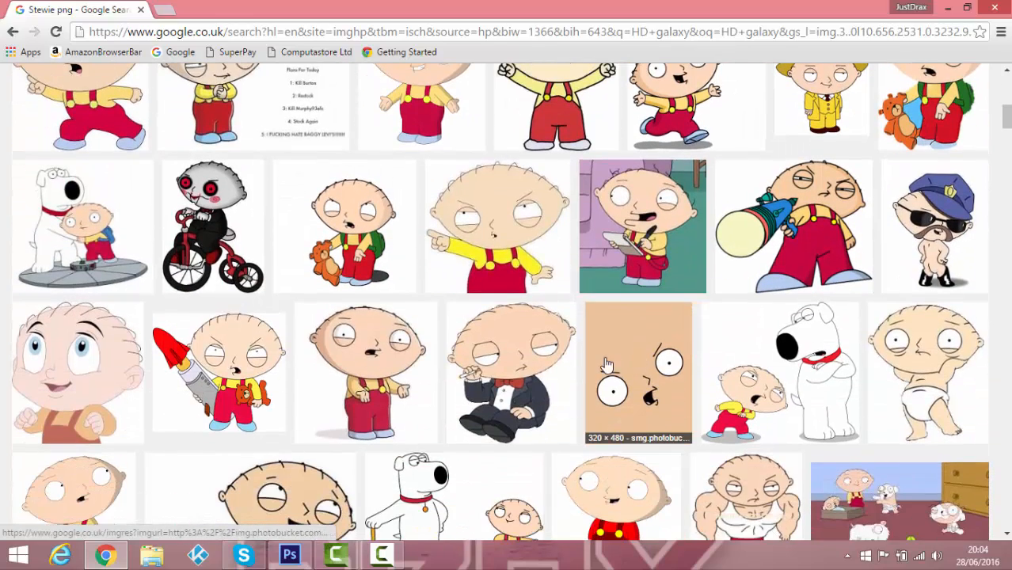
scroll(606, 365, "down", 1)
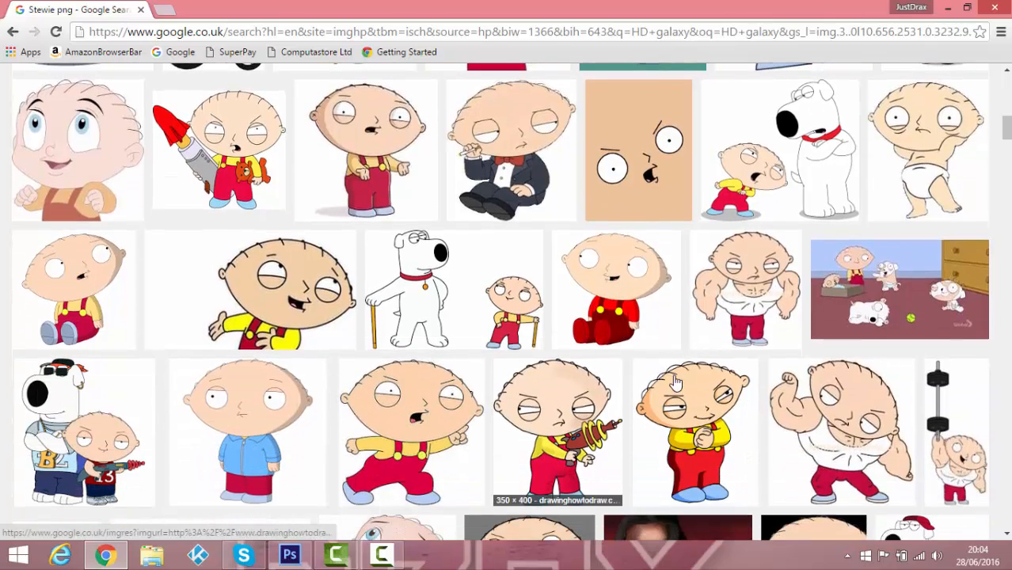
scroll(811, 410, "down", 1)
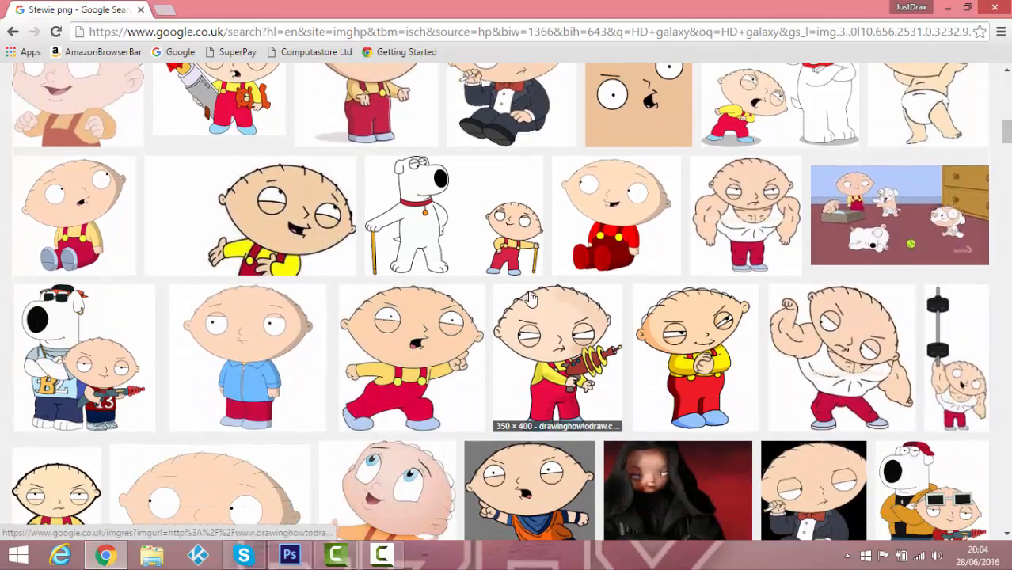
scroll(531, 297, "down", 1)
scroll(530, 299, "down", 4)
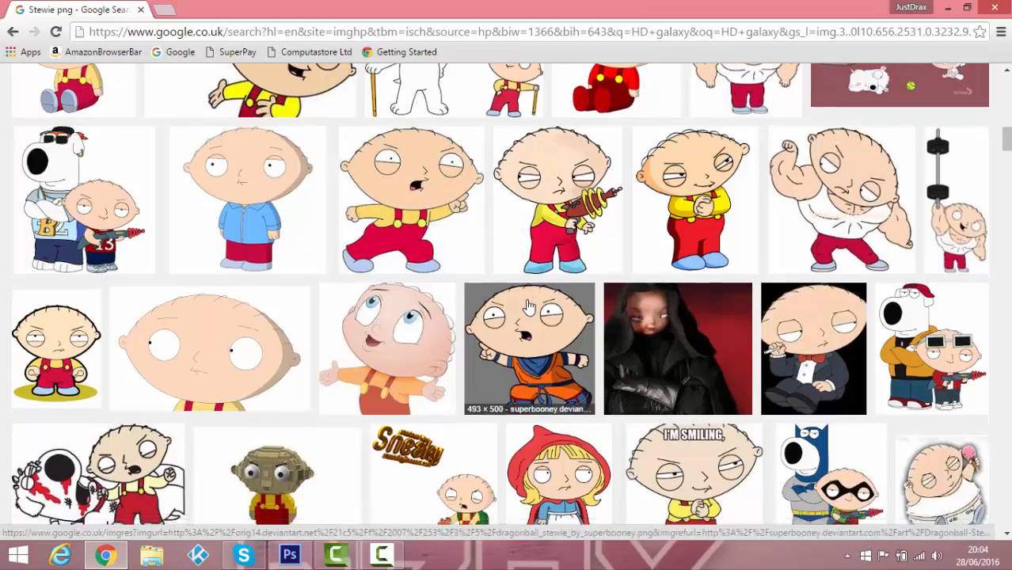
scroll(529, 305, "down", 1)
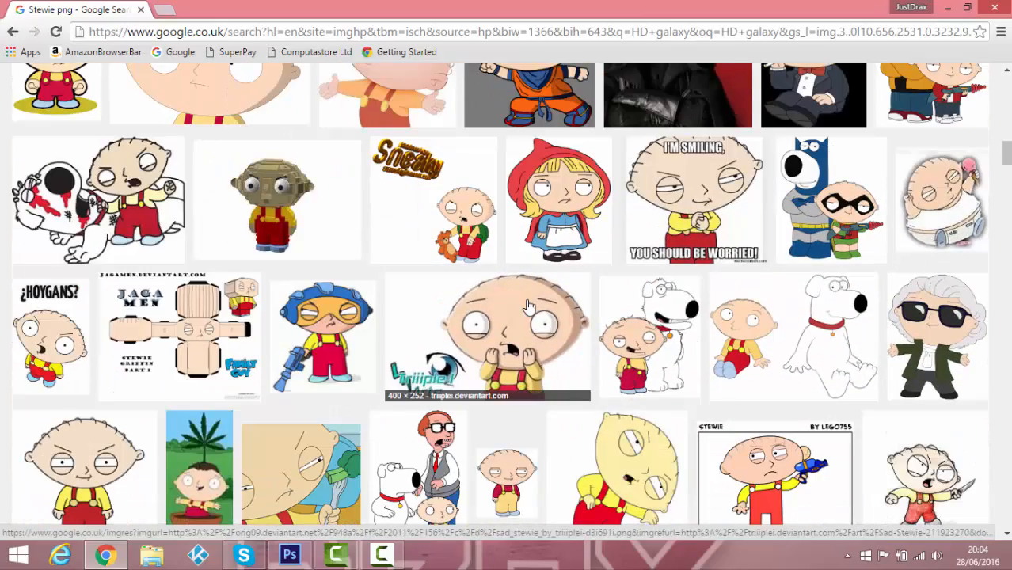
scroll(529, 305, "up", 15)
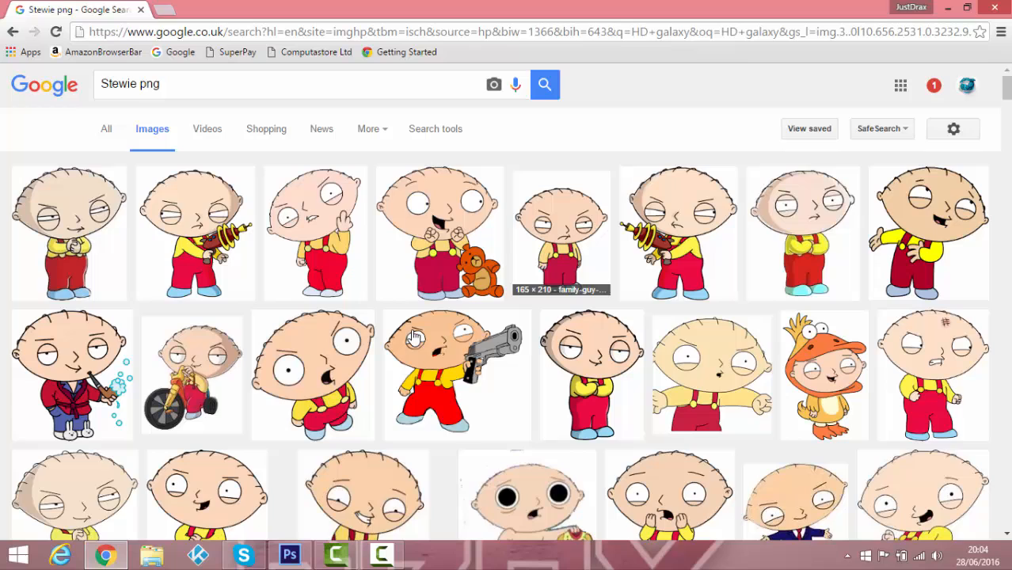
- Open the preview of Stewie aiming a pistol from villains.wikia.com and save the image as Stewie.png
left_click(471, 358)
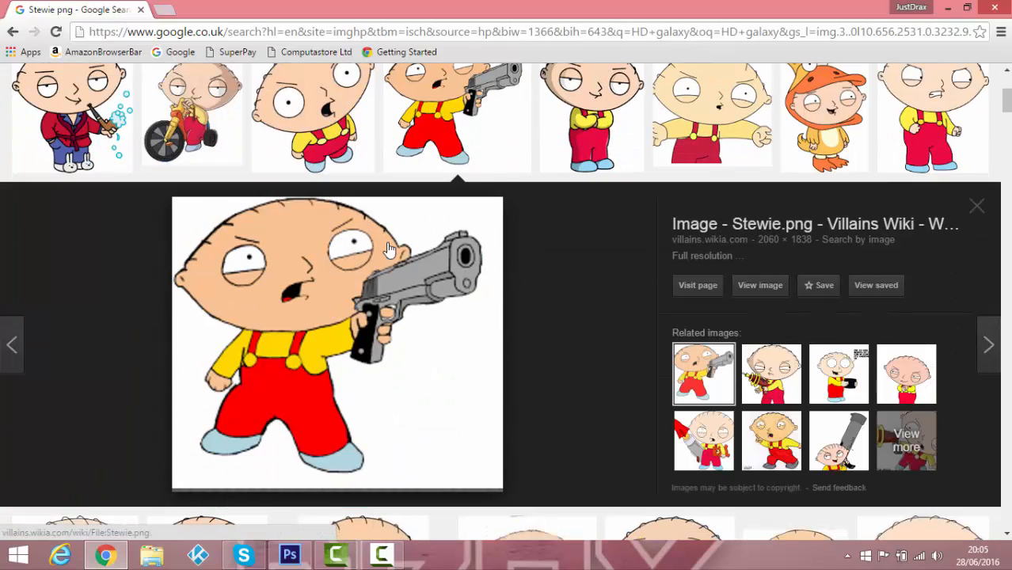
right_click(367, 306)
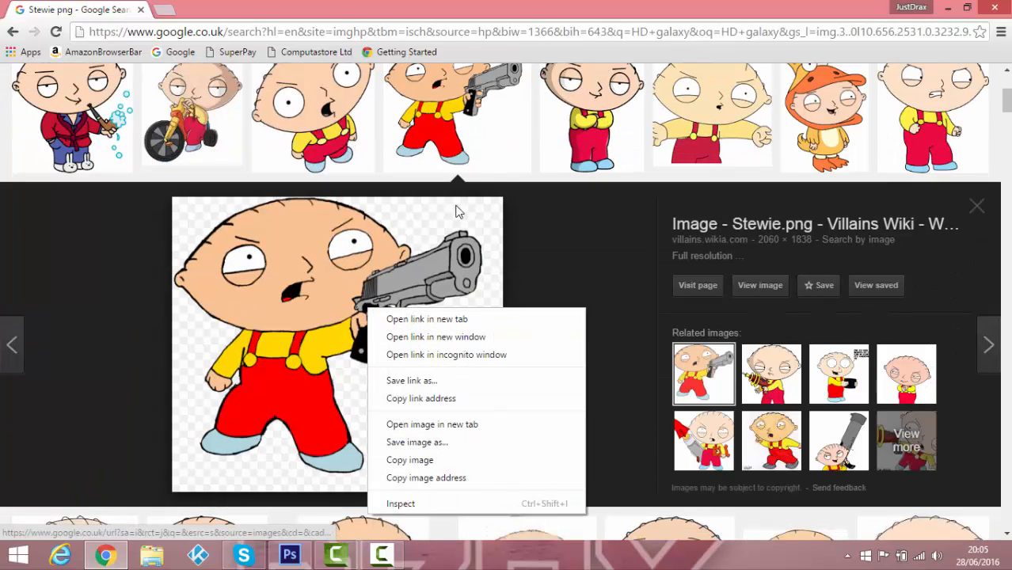
left_click(566, 229)
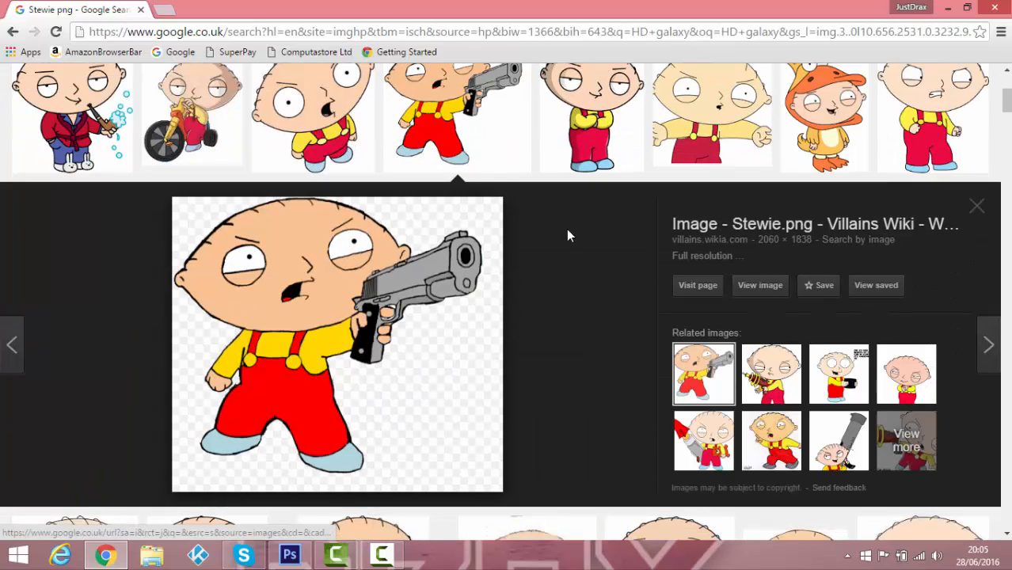
right_click(446, 224)
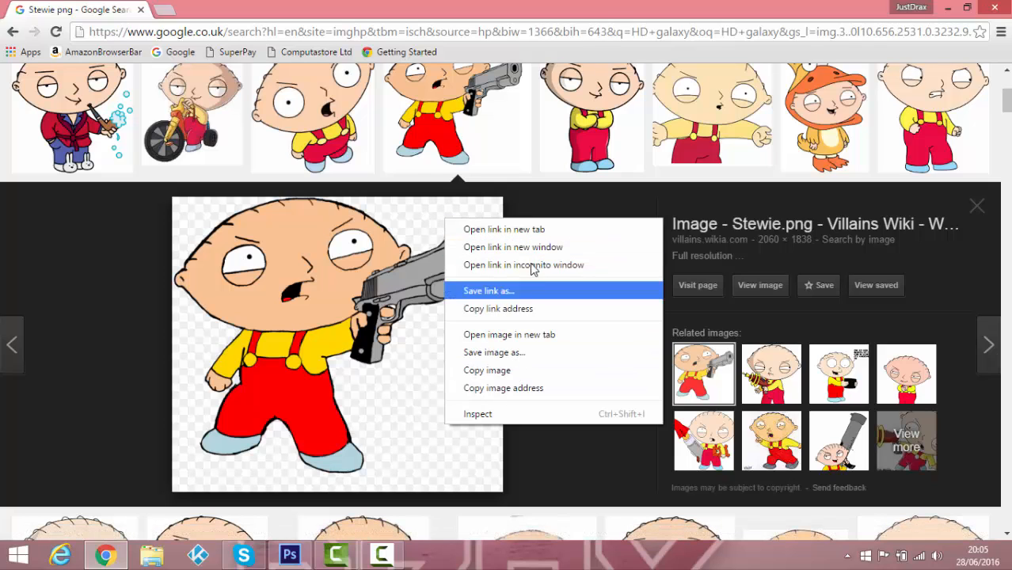
left_click(509, 370)
right_click(442, 307)
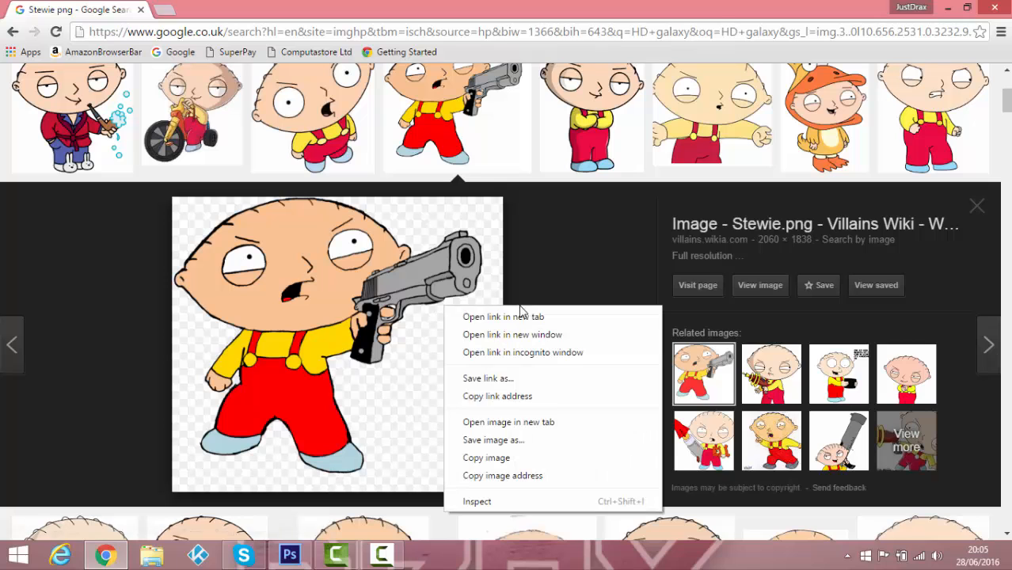
left_click(510, 440)
key("Return")
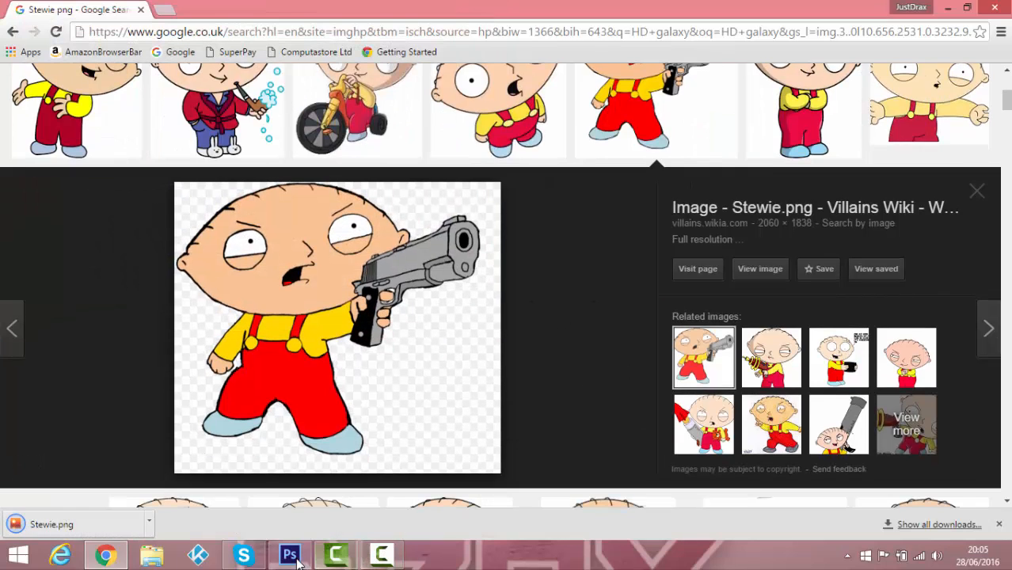
- Switch to Photoshop and select the upper S layer beneath the galaxy texture
left_click(289, 554)
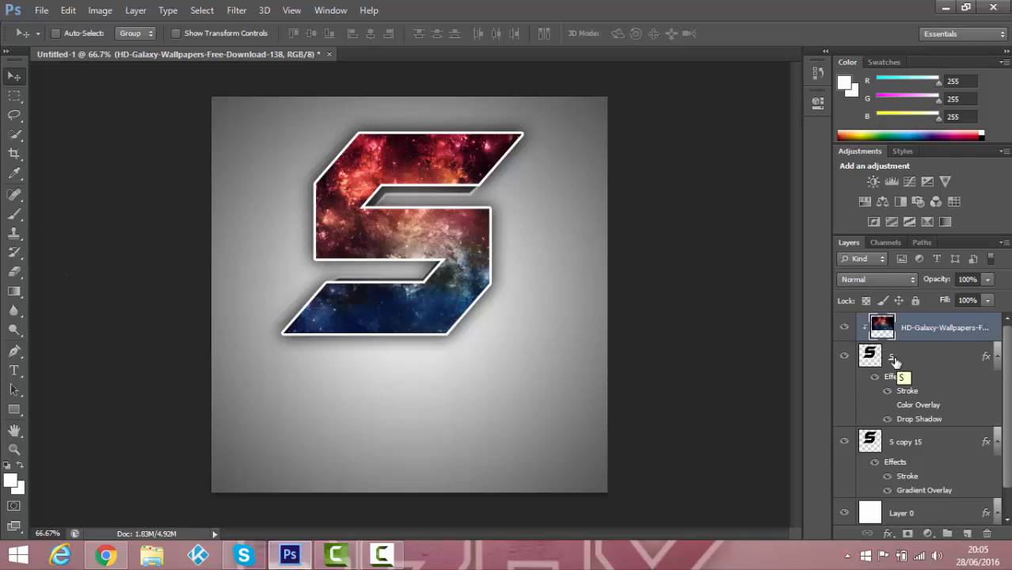
left_click(891, 378)
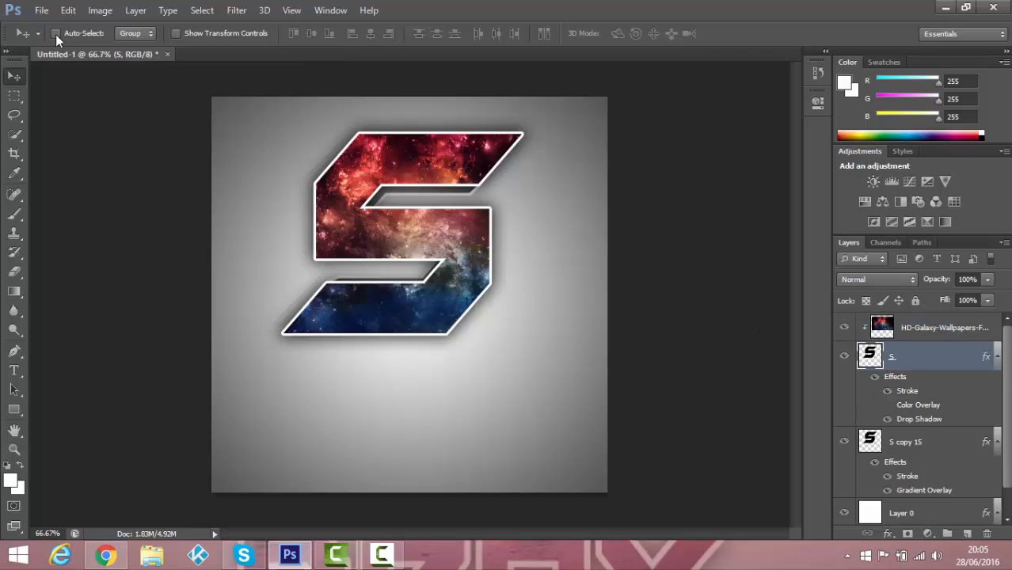
left_click(41, 10)
left_click(55, 250)
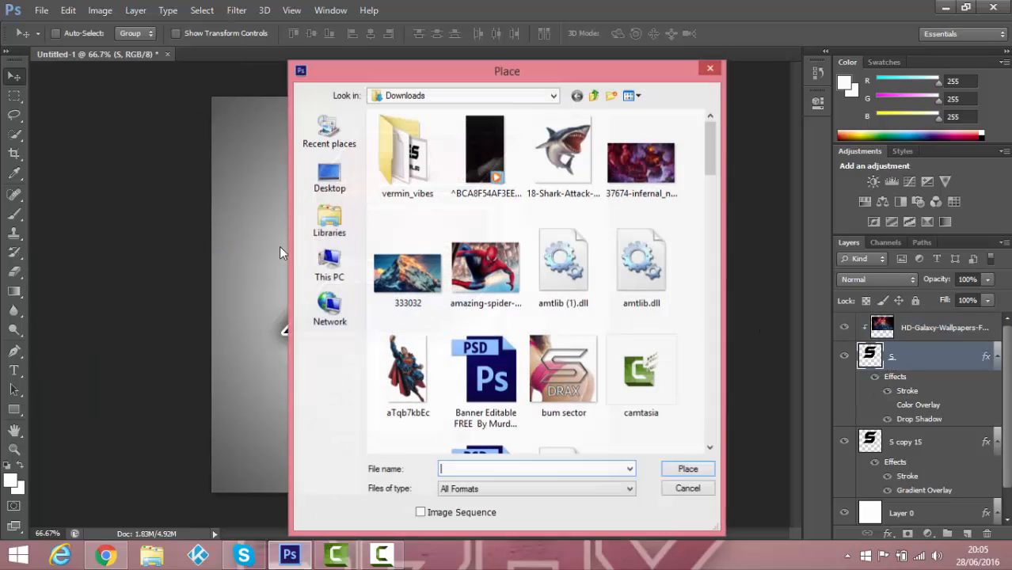
left_click_drag(716, 143, 695, 405)
double_click(459, 204)
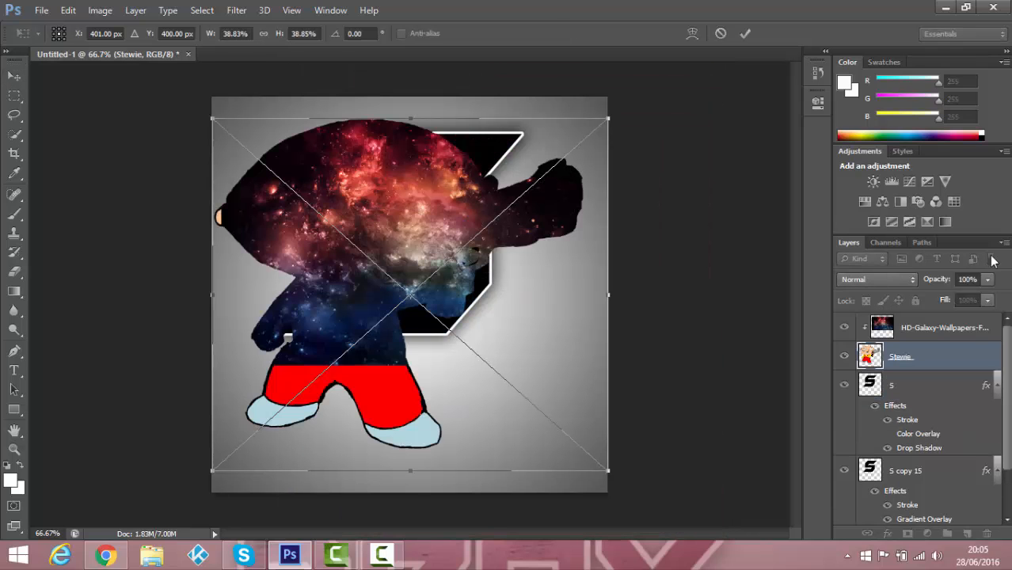
left_click_drag(546, 257, 554, 202)
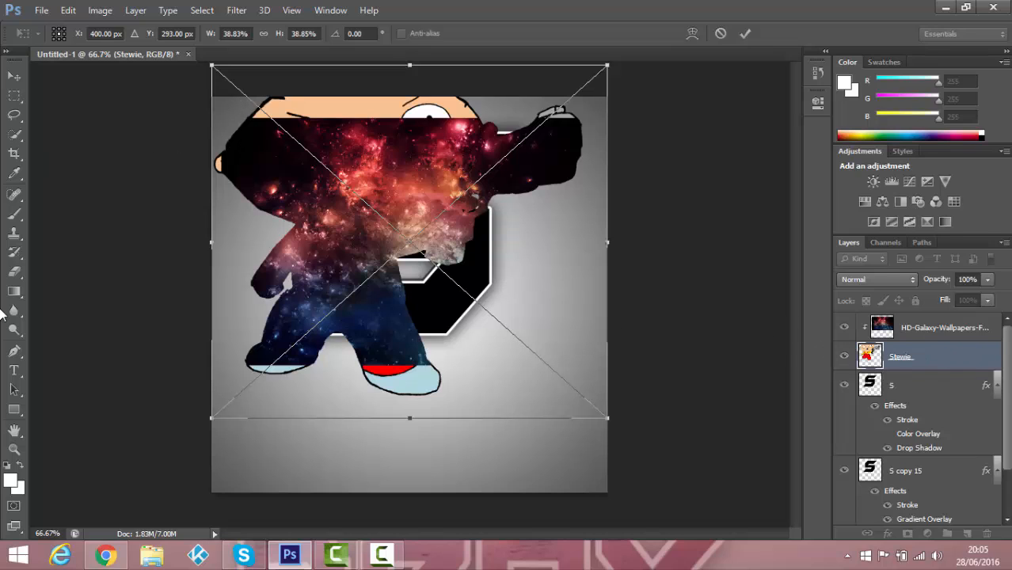
key("ctrl+z")
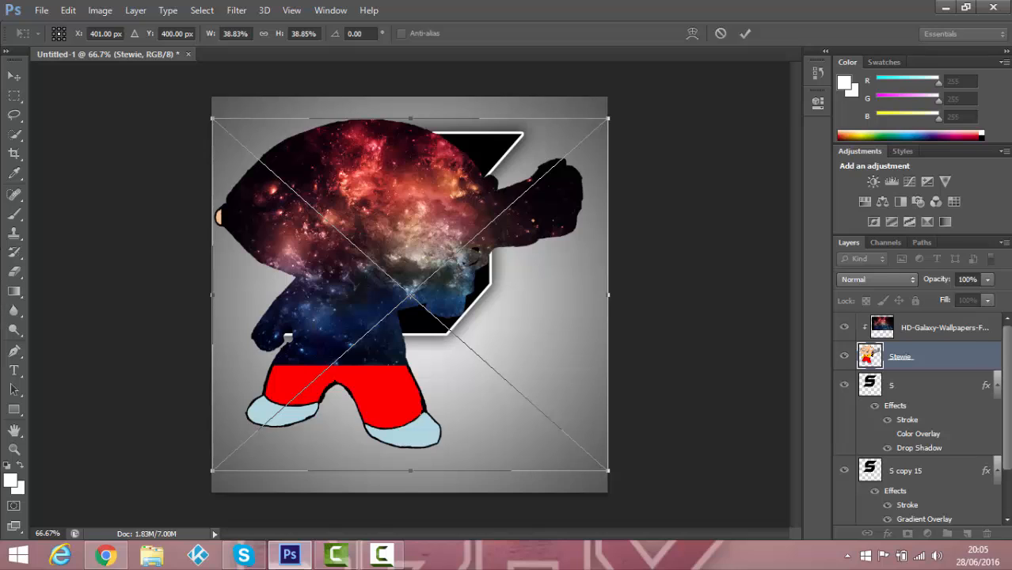
key("Escape")
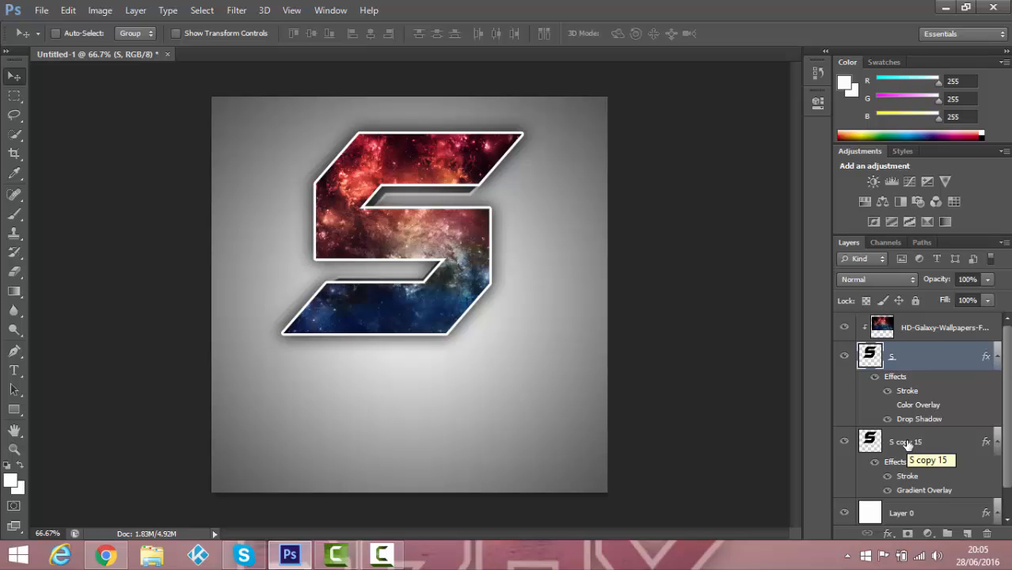
- Place the downloaded Stewie image directly above the S copy 15 layer
left_click(907, 445)
left_click(42, 11)
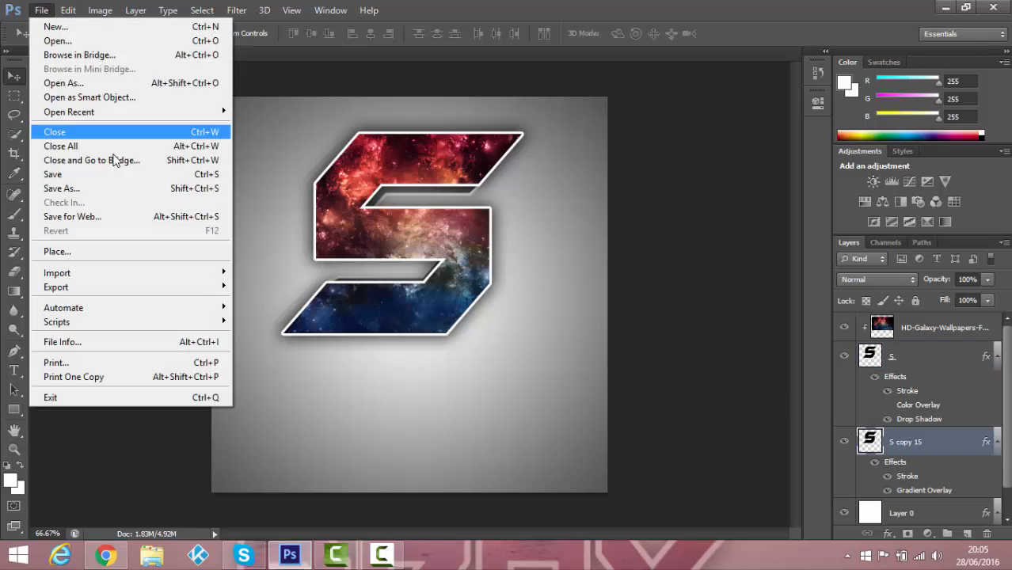
left_click(63, 251)
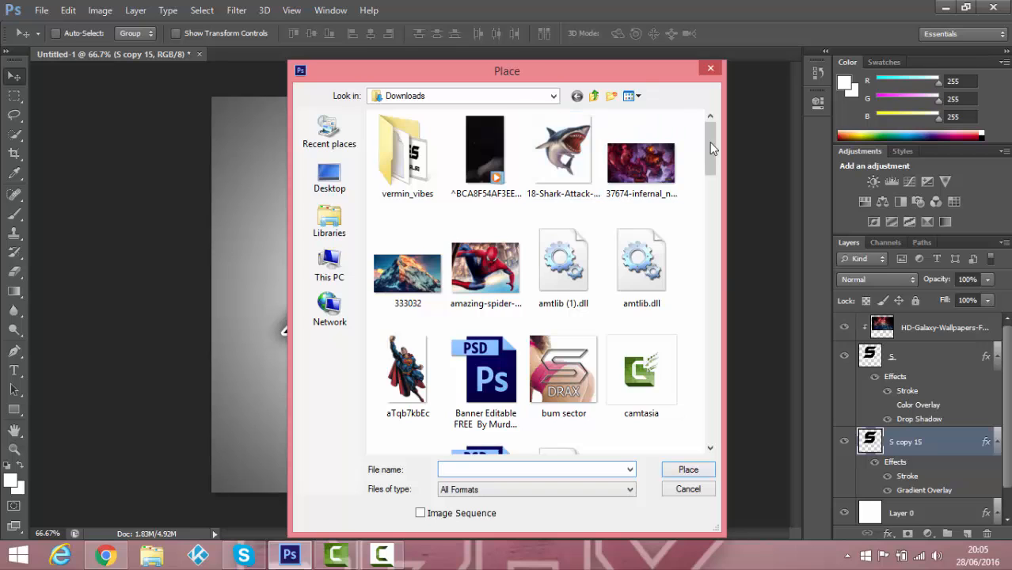
left_click_drag(710, 151, 710, 385)
double_click(468, 339)
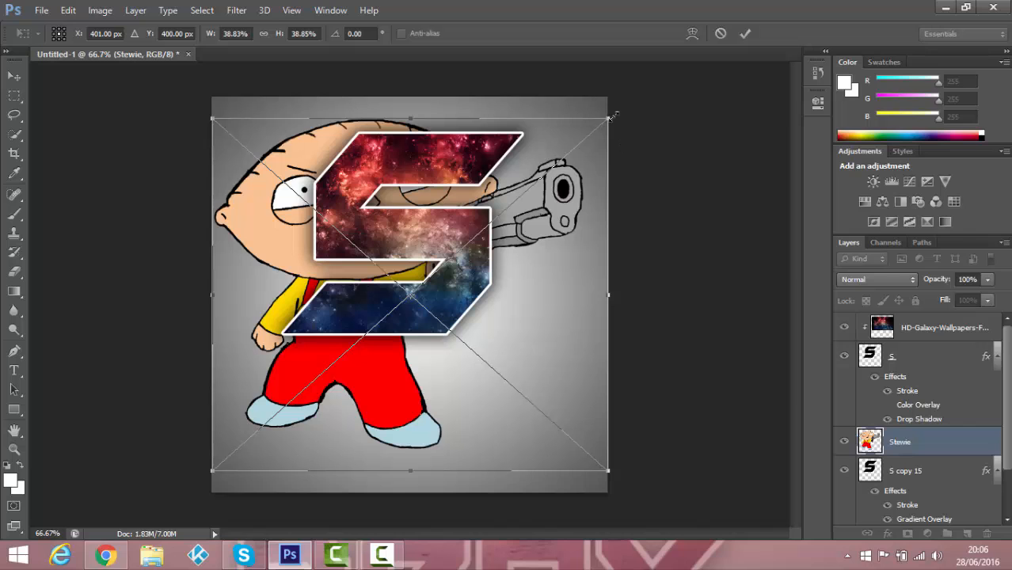
- Shrink the placed Stewie to about 23.7% width and 21.9% height and position it over the S
left_click_drag(611, 117, 557, 134)
left_click_drag(487, 174, 487, 174)
key("ctrl+z")
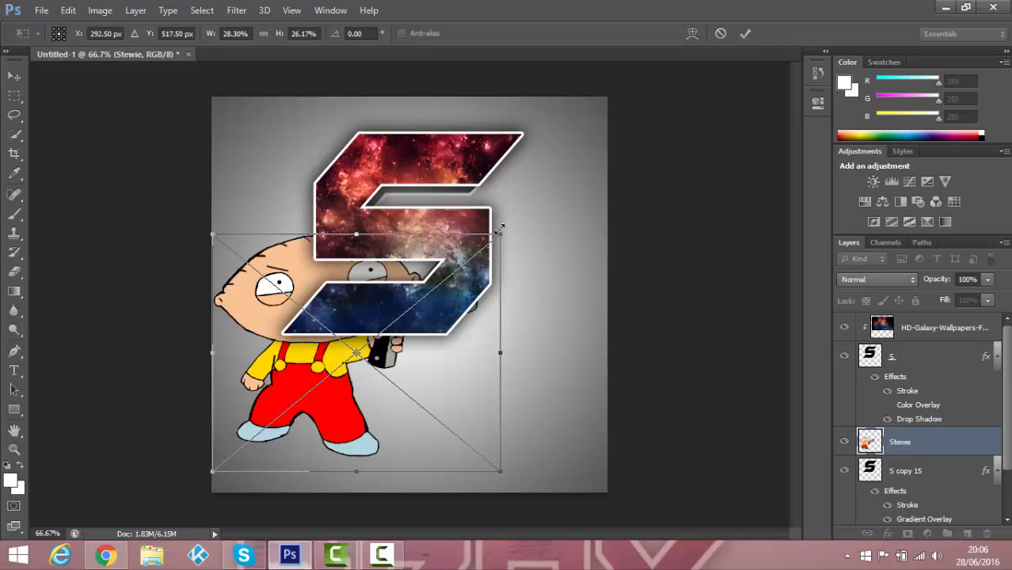
left_click_drag(497, 236, 452, 274)
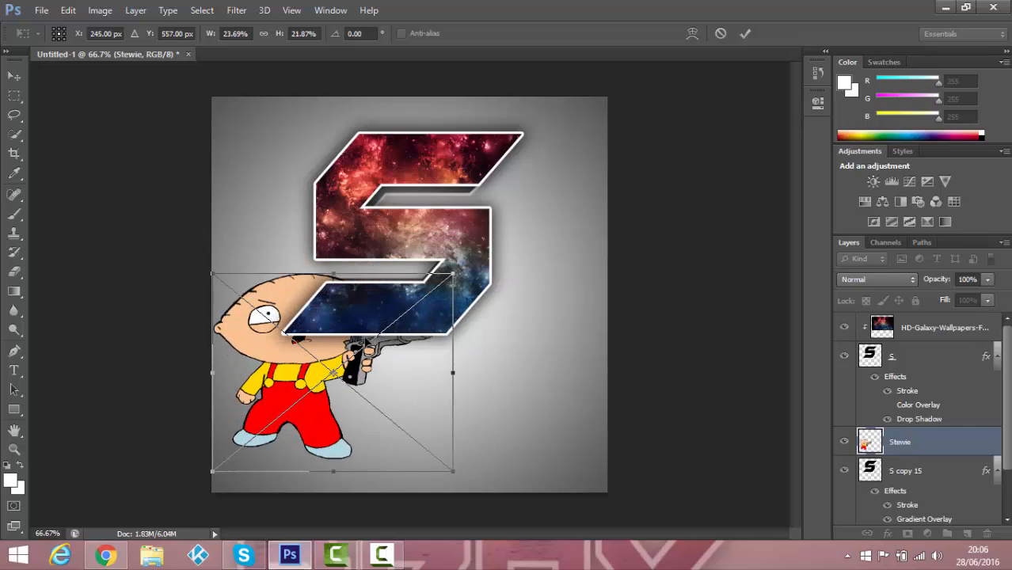
left_click_drag(364, 338, 450, 200)
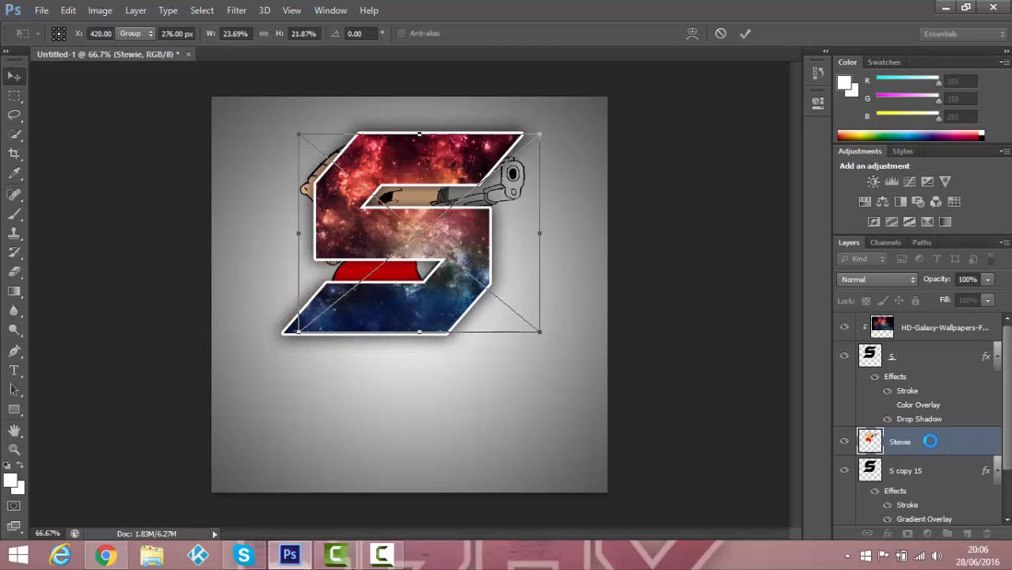
key("Return")
- Raise the Stewie layer above the galaxy layer and enlarge it to about 25.9% by 23.9%, positioned over the S
left_click_drag(937, 445, 931, 326)
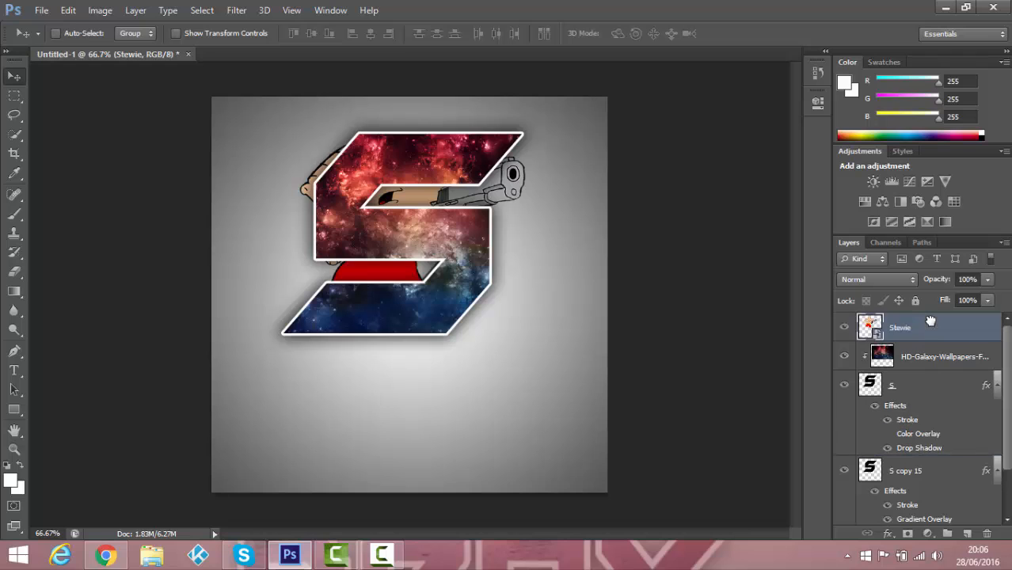
mouse_move(406, 236)
left_mouse_down()
mouse_move(414, 247)
mouse_move(422, 238)
left_mouse_up()
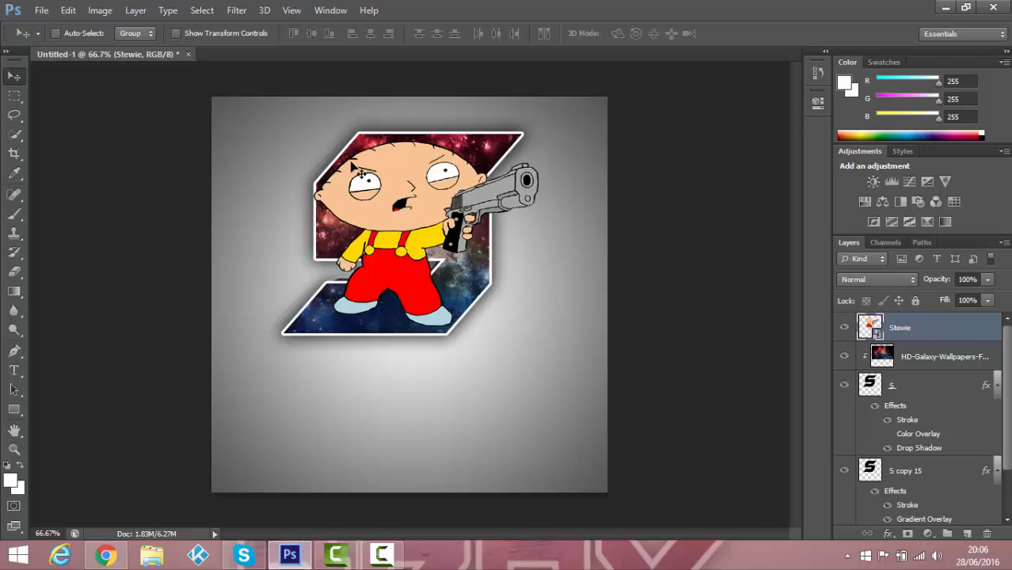
key("ctrl+t")
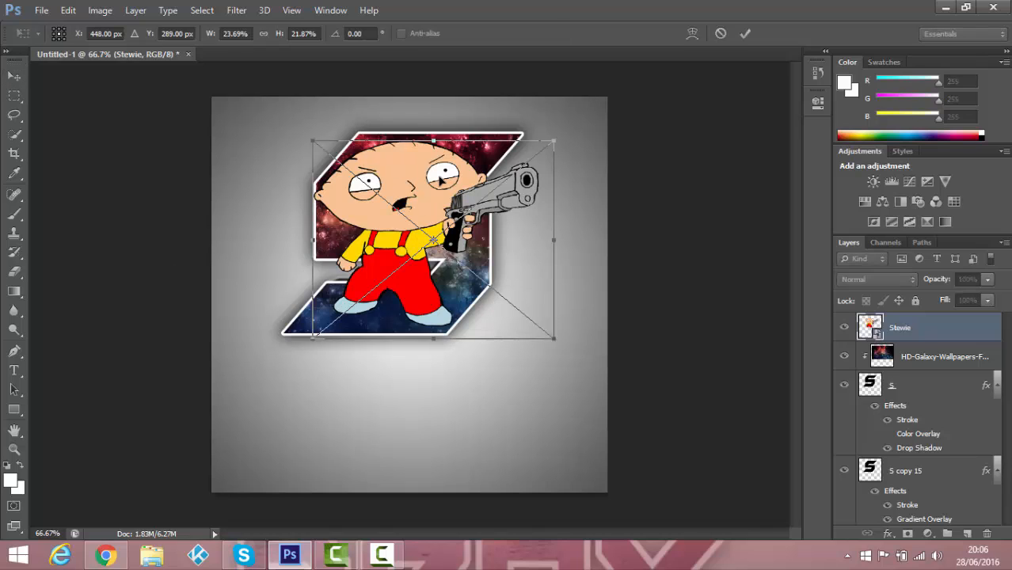
left_click_drag(567, 133, 582, 125)
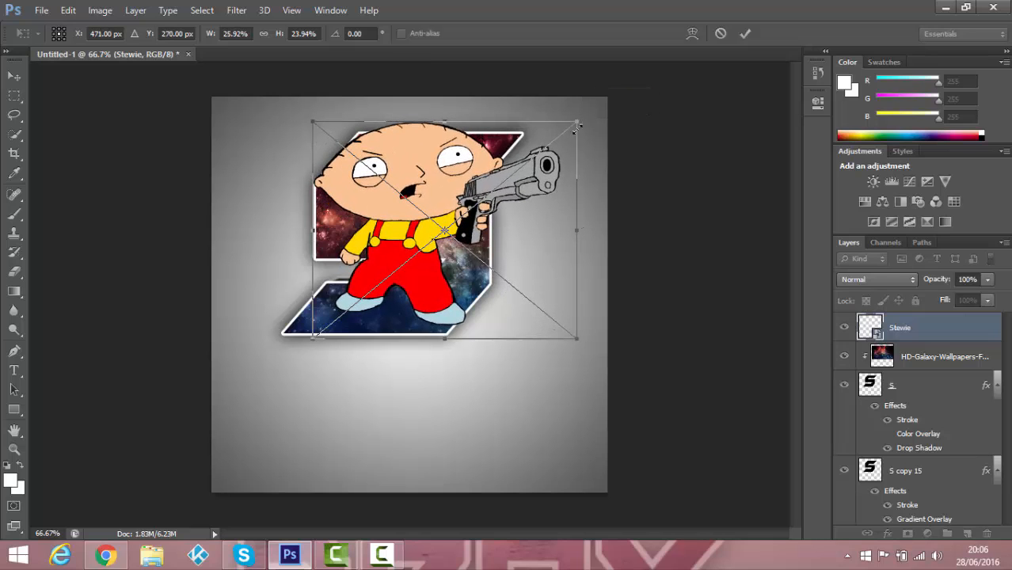
left_click_drag(434, 232, 405, 198)
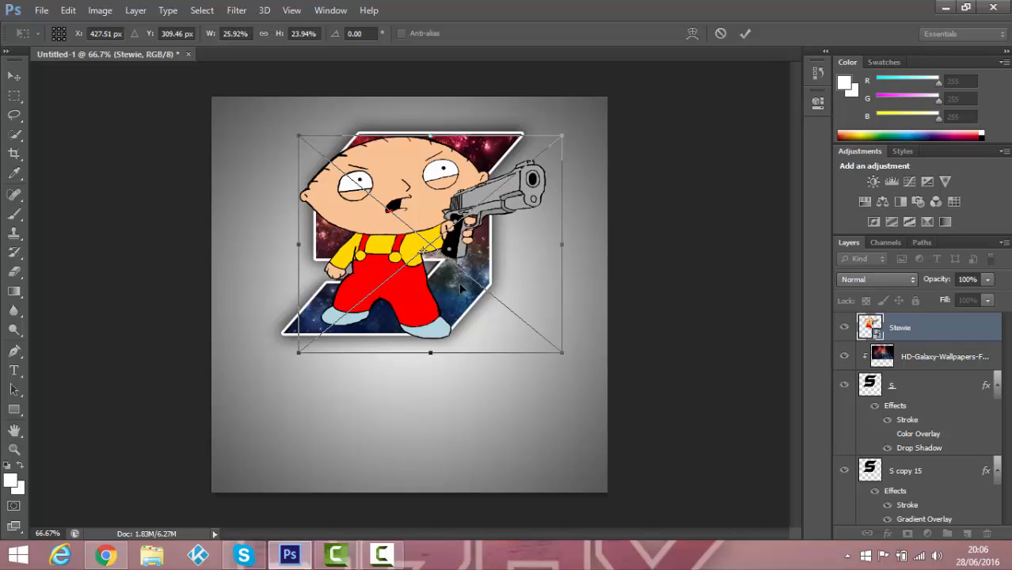
key("Return")
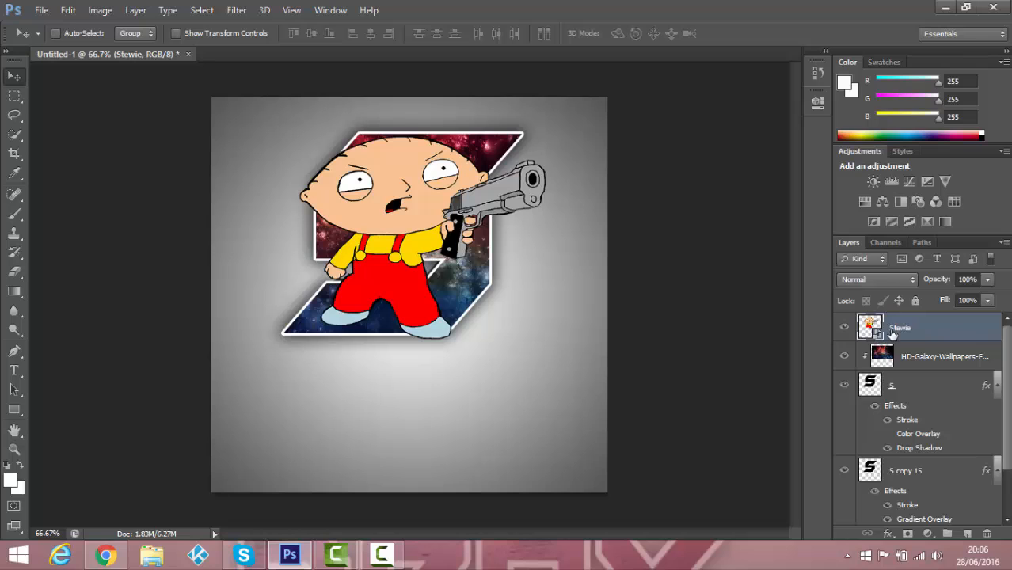
- Rasterize the Stewie layer and clip it to the S with a clipping mask
right_click(892, 333)
left_click(625, 215)
right_click(912, 329)
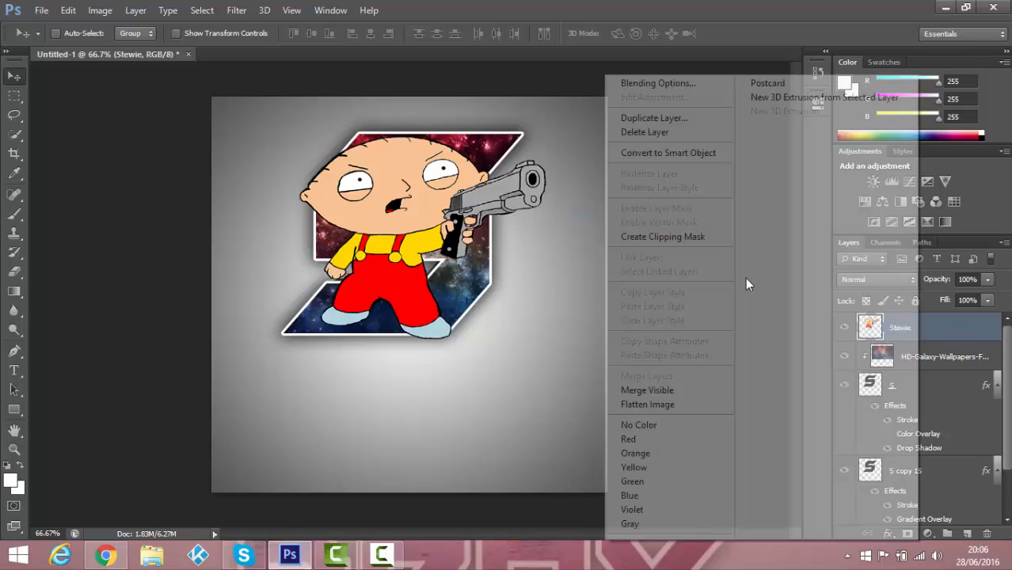
left_click(680, 236)
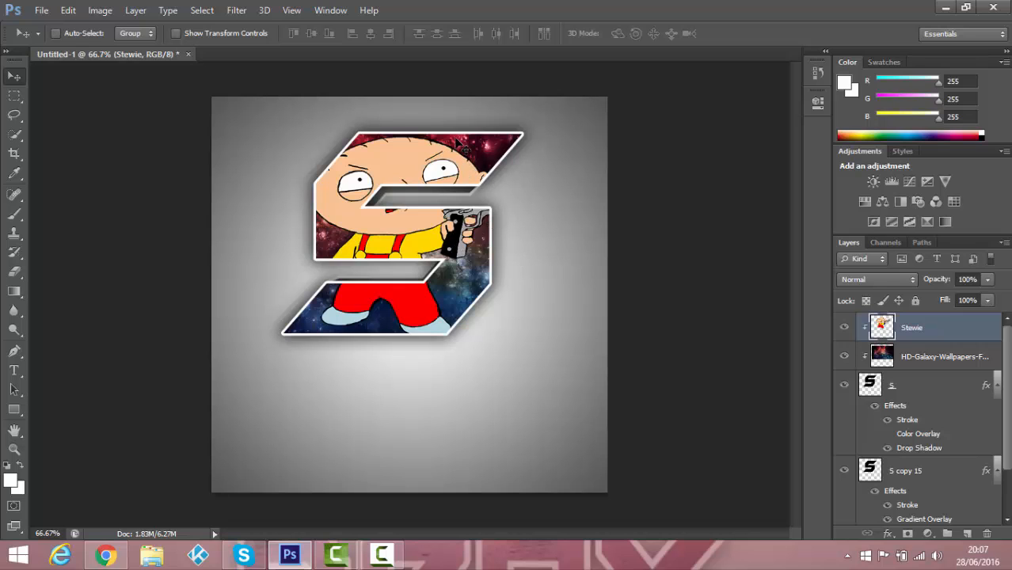
- Place a second copy of the Stewie image above the clipped Stewie layer
left_click(41, 9)
left_click(115, 247)
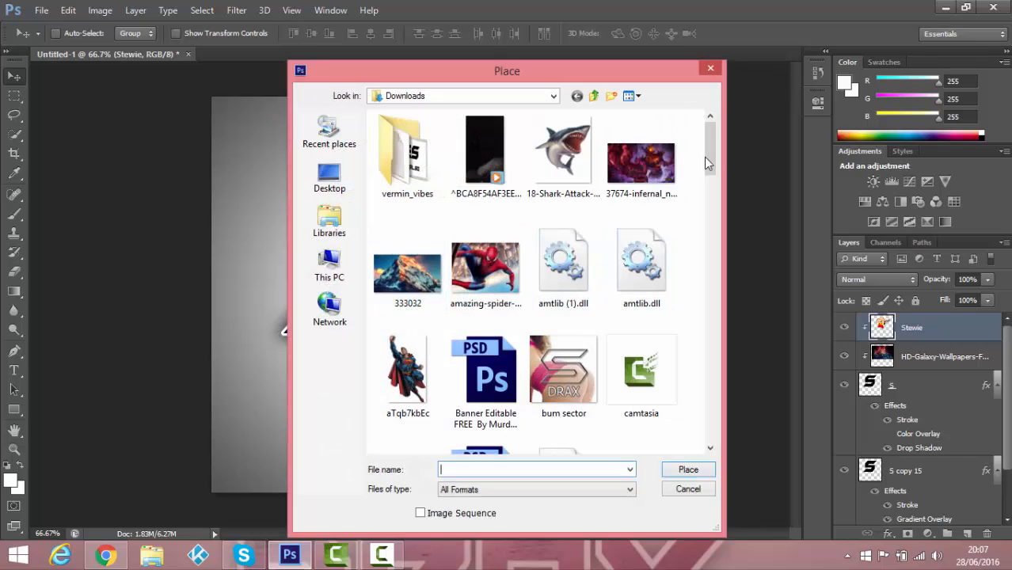
left_click_drag(704, 157, 705, 382)
double_click(485, 423)
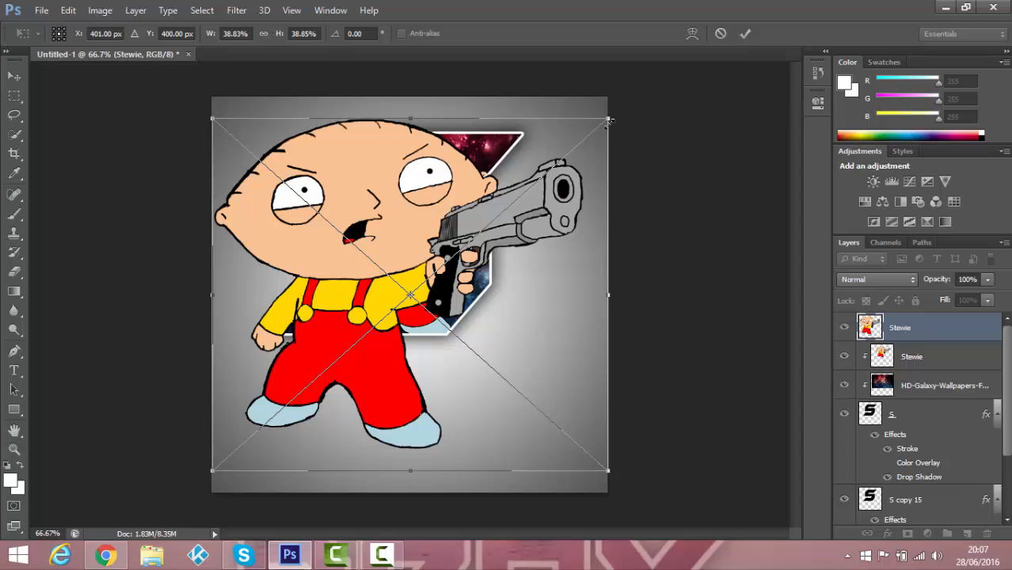
- Scale the second Stewie to about 26.3% and move it roughly over the clipped character
left_click_drag(610, 121, 520, 220)
left_click_drag(328, 300, 388, 234)
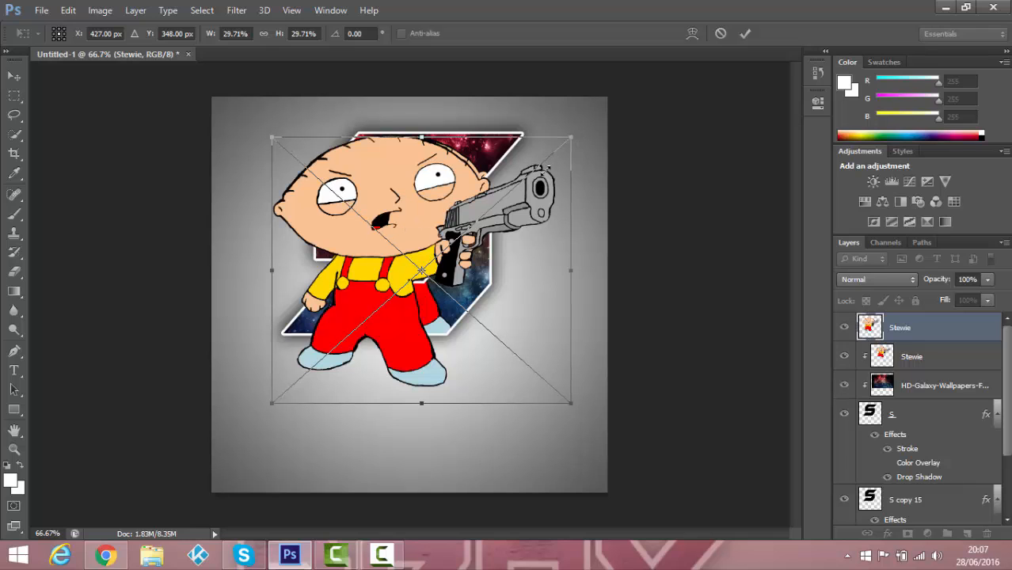
left_click_drag(571, 137, 543, 168)
left_click_drag(448, 242, 466, 202)
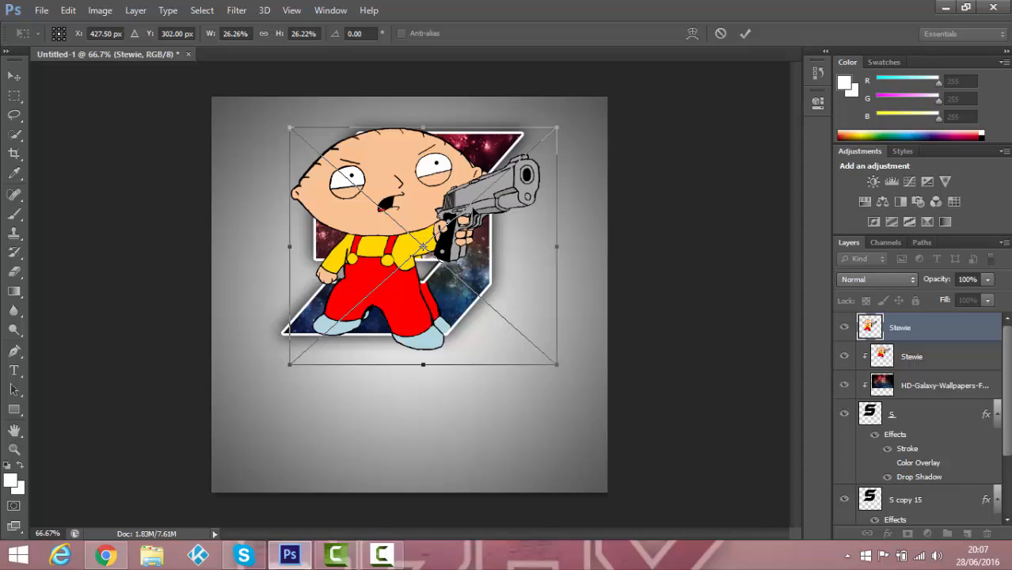
- Nudge the second Stewie right and up to about X 444.5 px, Y 290 px to match the clipped one
key("Right")
key("Up")
key("Up")
key("Up")
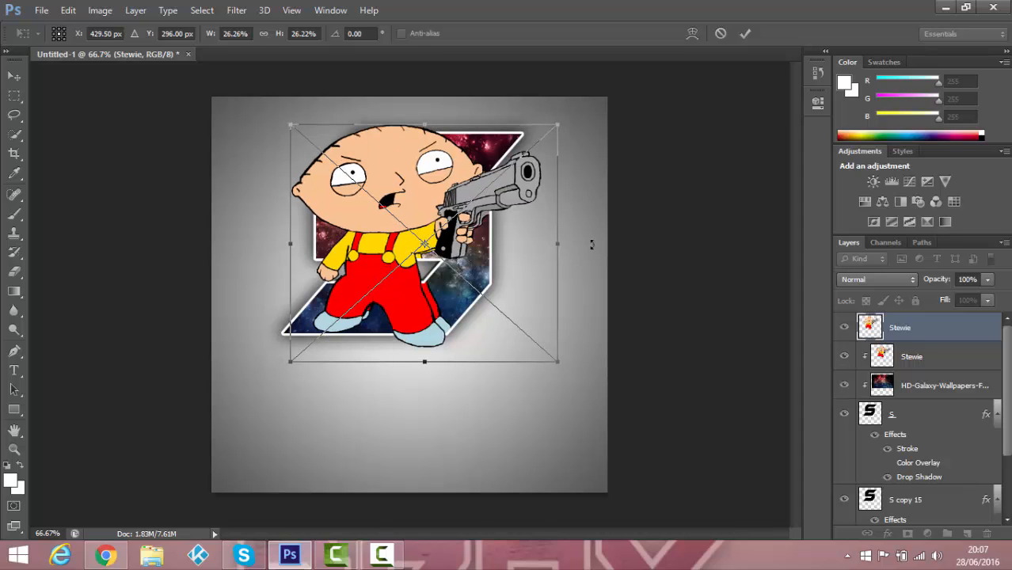
key("Right")
key("Right")
key("Right")
key("Right")
key("Right")
key("Right")
key("Right")
key("Right")
key("Right")
key("Right")
key("Right")
key("Right")
key("Right")
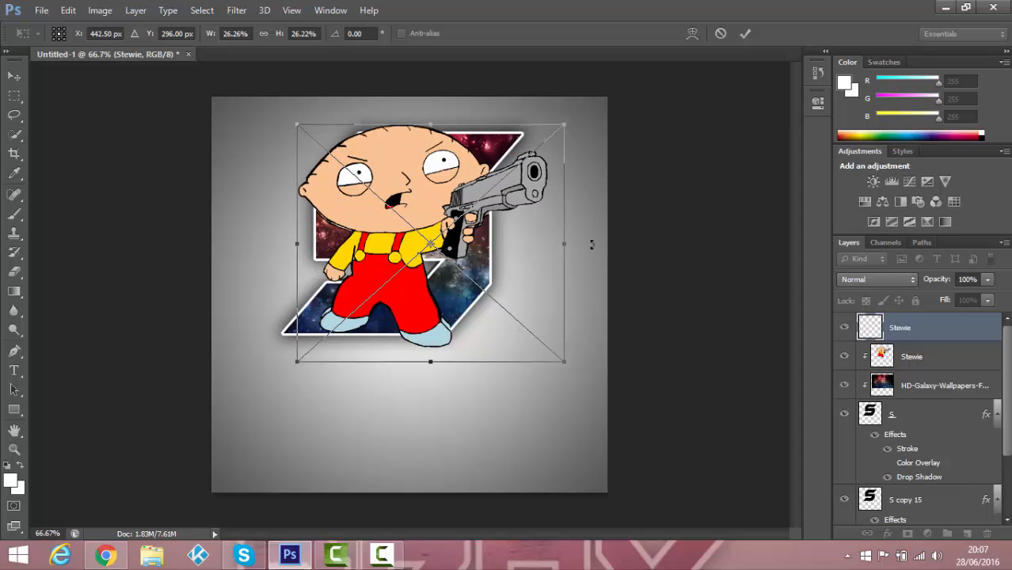
key("Right")
key("Up")
key("Up")
key("Up")
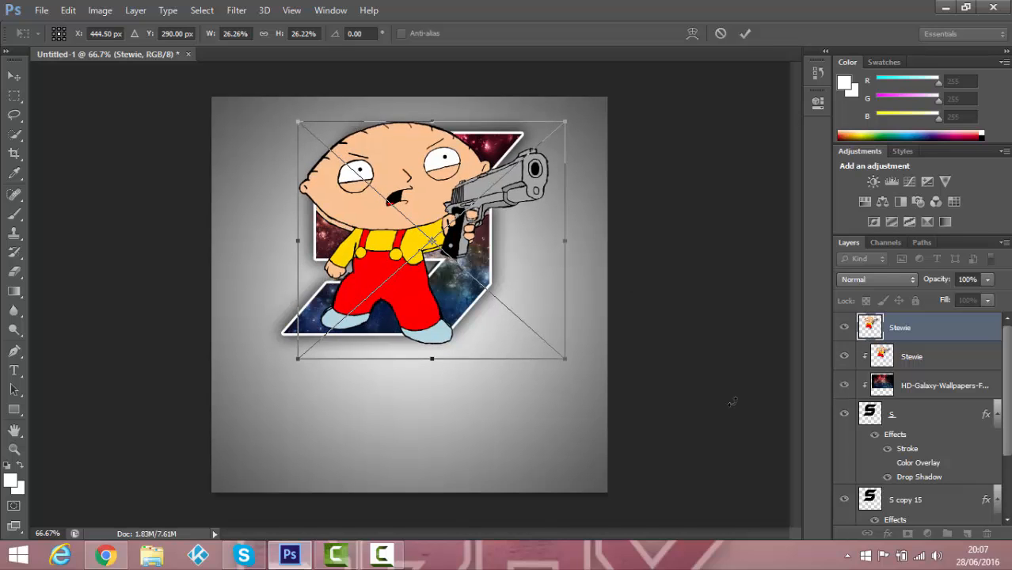
- Reduce the second Stewie to about 24.8% and nudge it to about X 438 px, Y 291 px over the clipped copy
left_click_drag(564, 120, 549, 133)
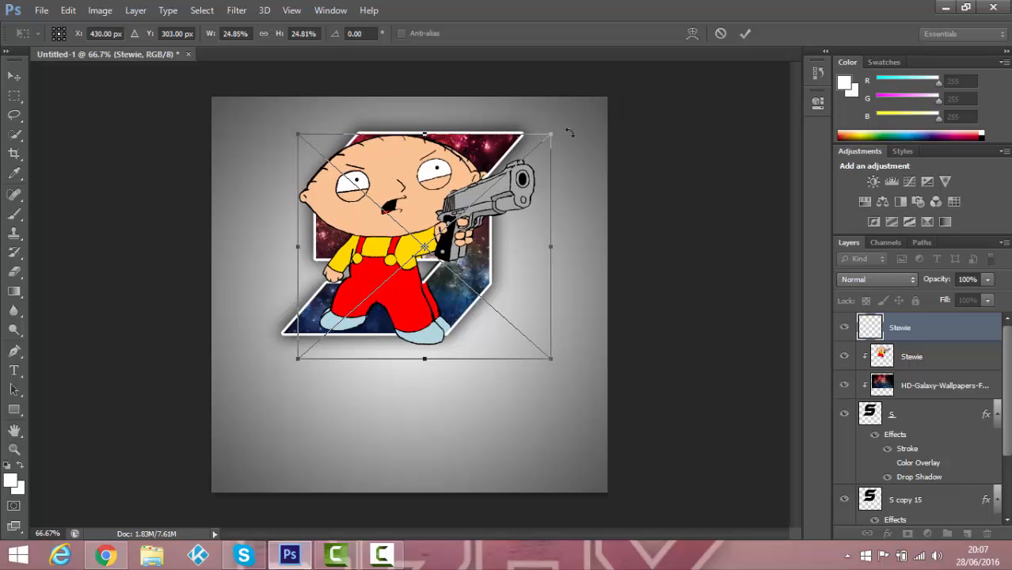
key("Right")
key("Right")
key("Right")
key("Right")
key("Right")
key("Right")
key("Right")
key("Right")
key("Right")
key("Right")
key("Right")
key("Up")
key("Up")
key("Up")
key("Up")
key("Up")
key("Up")
key("Up")
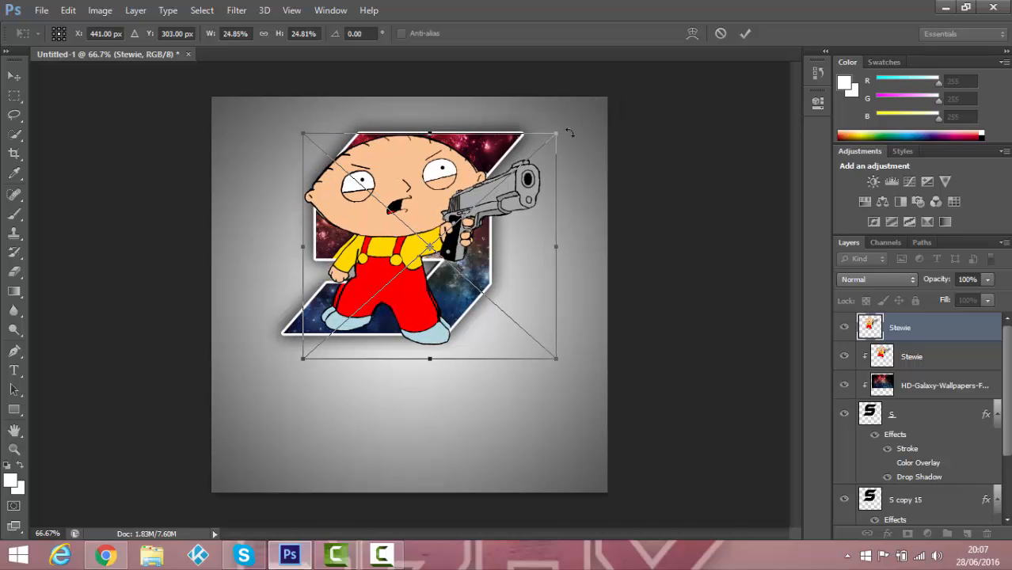
key("Up")
key("Up")
key("Up")
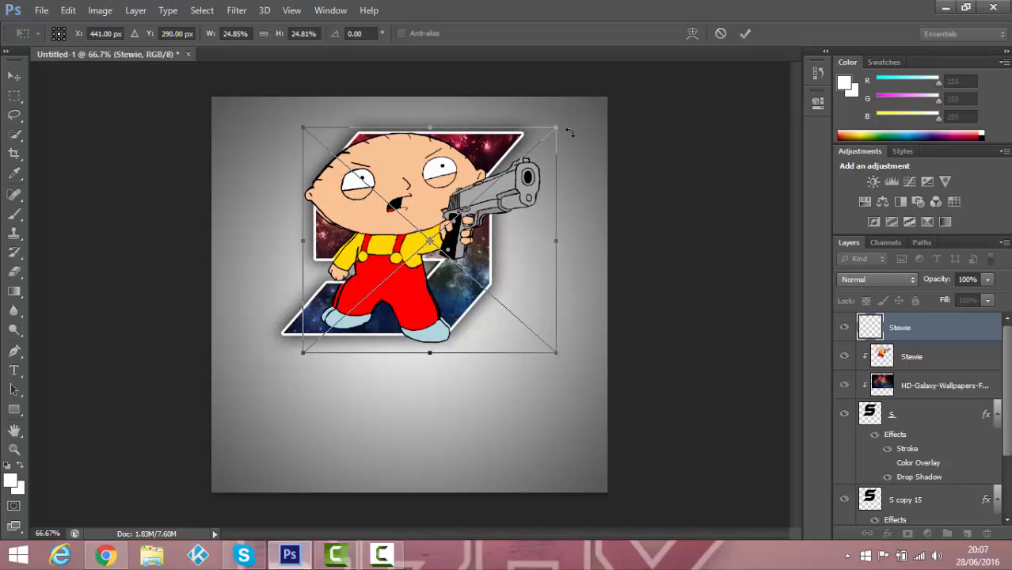
key("Left")
key("Left")
key("Left")
key("Up")
key("Up")
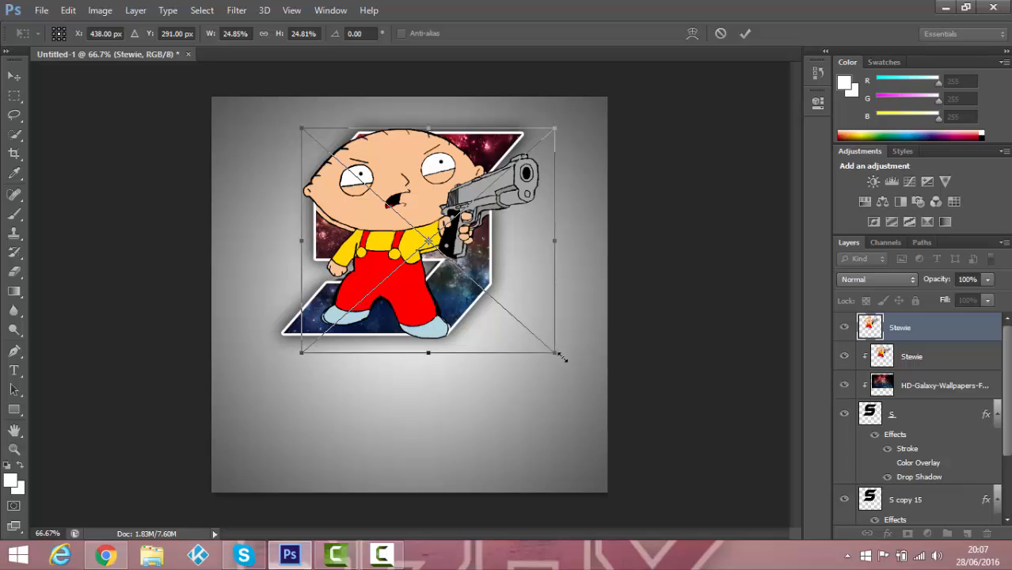
- Enlarge the second Stewie to about 25.3% and position it at about X 438.5 px, Y 291.5 px
left_click_drag(561, 358, 559, 355)
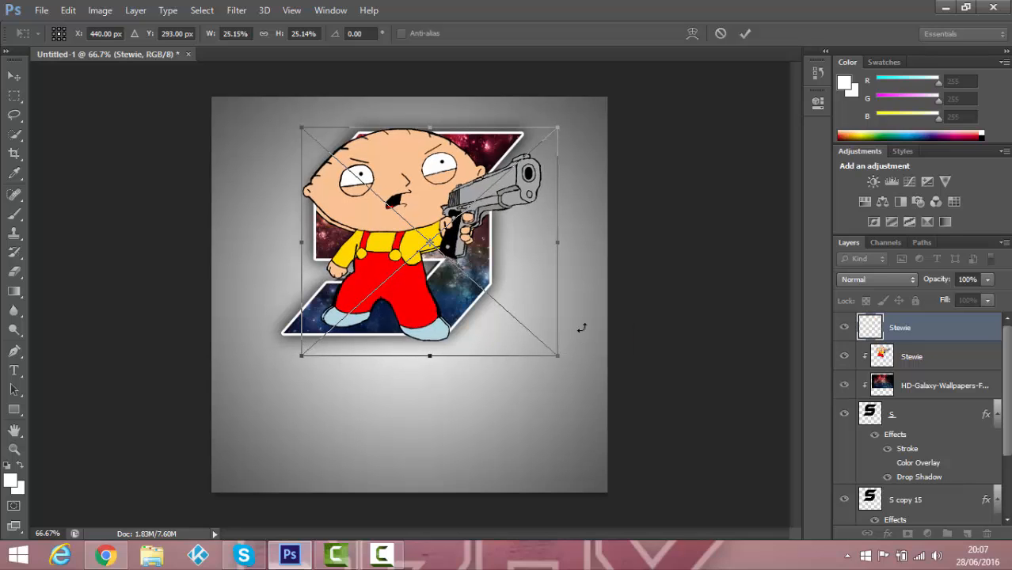
key("Up")
key("Up")
key("Up")
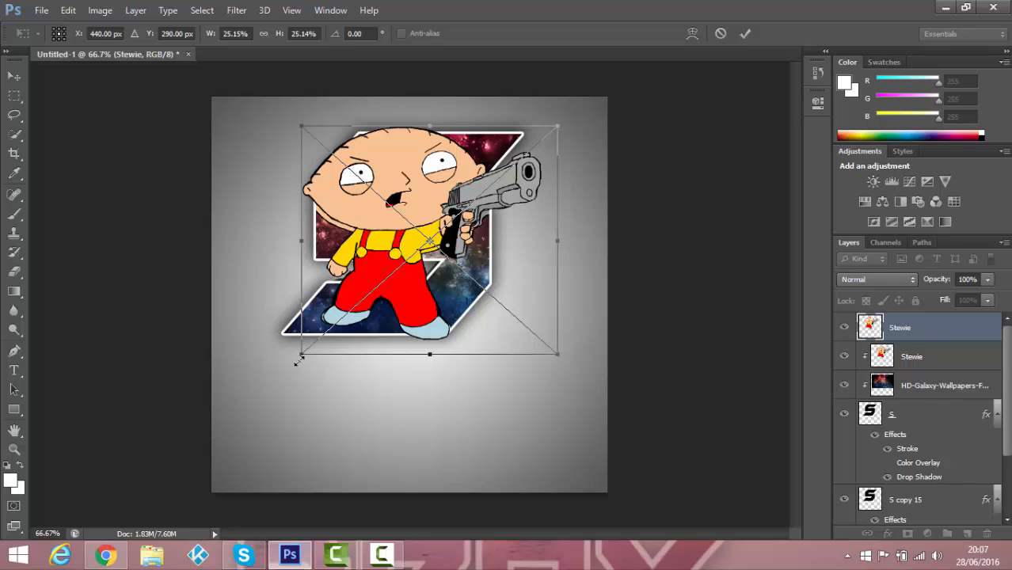
left_click_drag(298, 360, 297, 358)
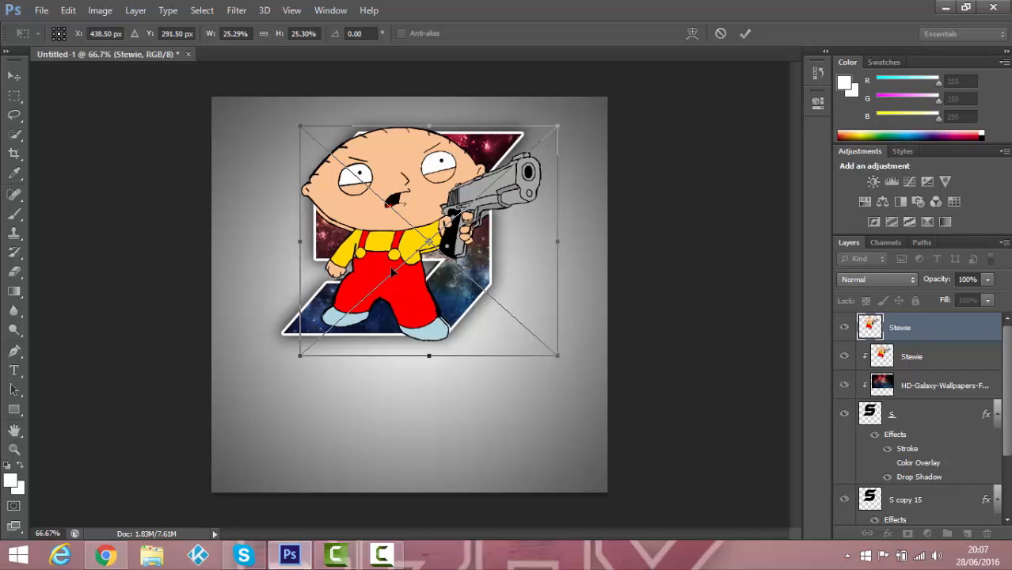
- Nudge the enlarged second Stewie down to about Y 299.5 px
key("Down")
key("Down")
key("Down")
key("Down")
key("Down")
key("Down")
key("Down")
key("Down")
key("Down")
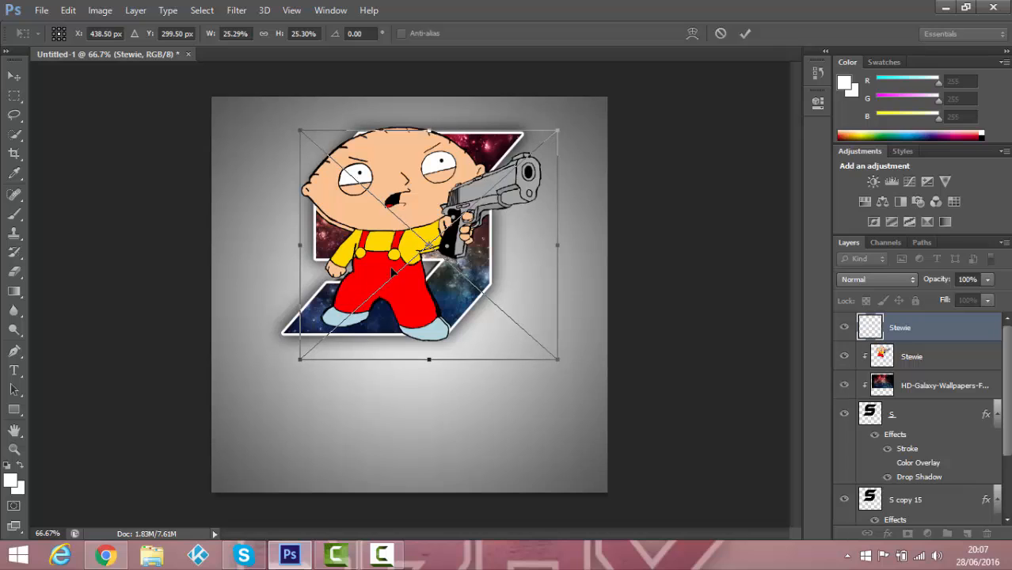
key("Up")
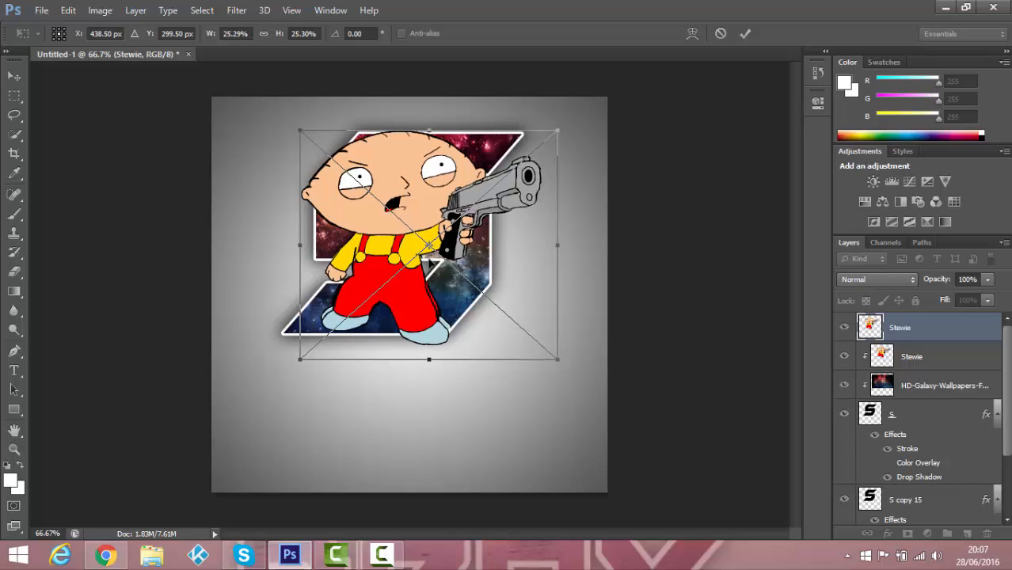
- Reduce the second Stewie to about 24.6% and nudge it to about X 437.5 px, Y 298.5 px
left_click_drag(554, 360, 550, 356)
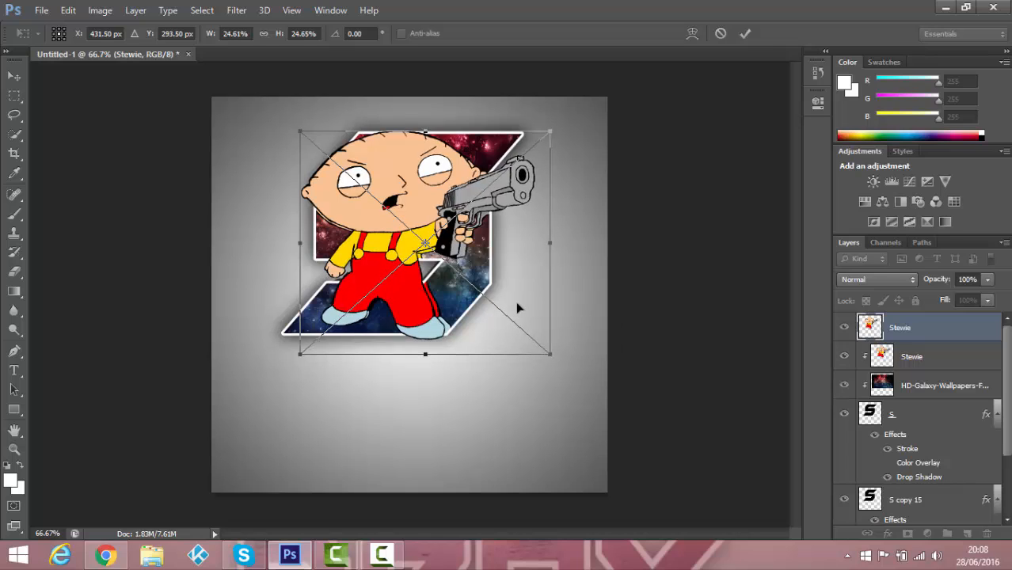
key("Down")
key("Down")
key("Down")
key("Right")
key("Right")
key("Right")
key("Right")
key("Right")
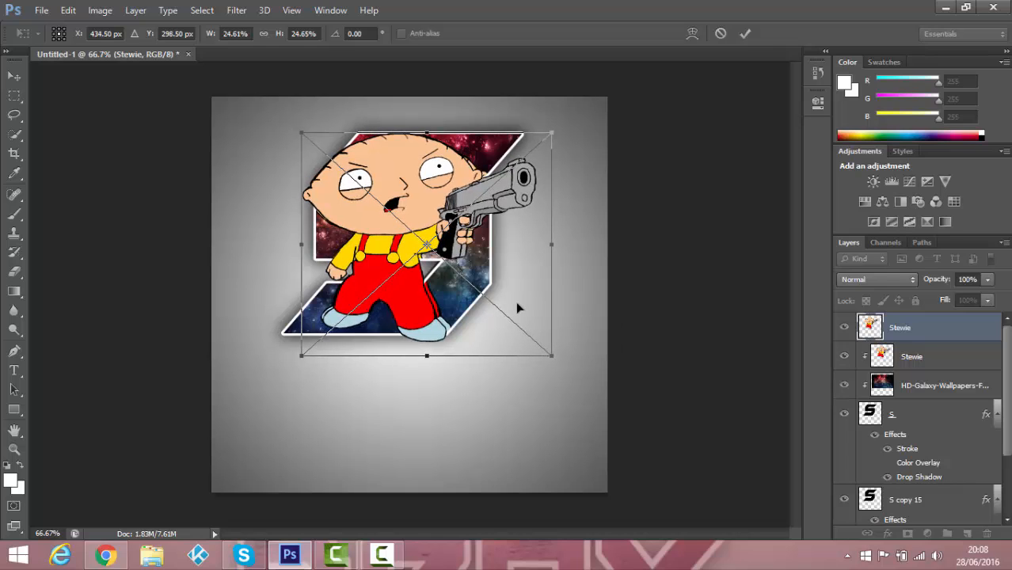
key("Right")
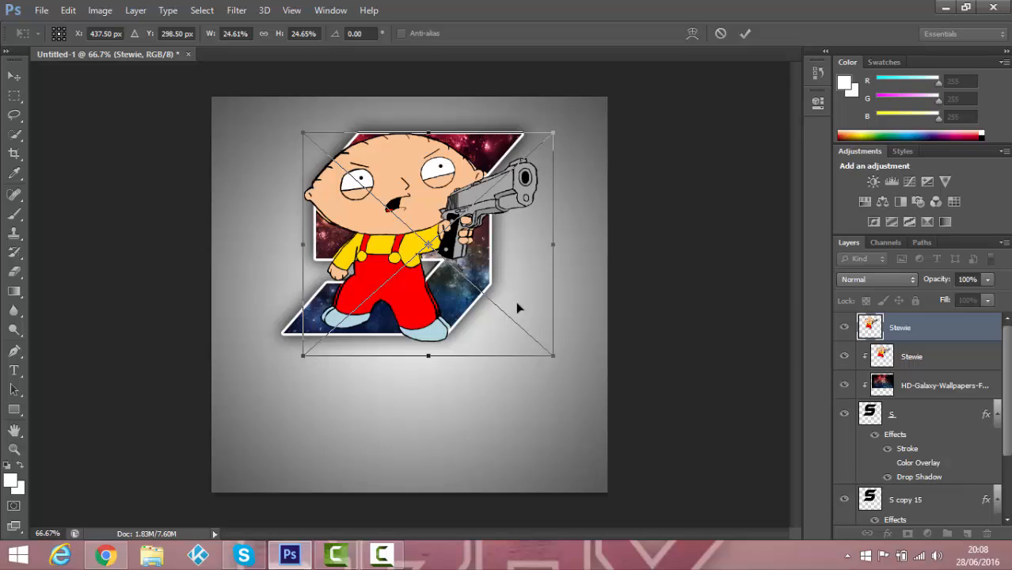
- Nudge the second Stewie up to about Y 290.5 px over the clipped copy
key("Up")
key("Up")
key("Up")
key("Up")
key("Up")
key("Up")
key("Up")
key("Up")
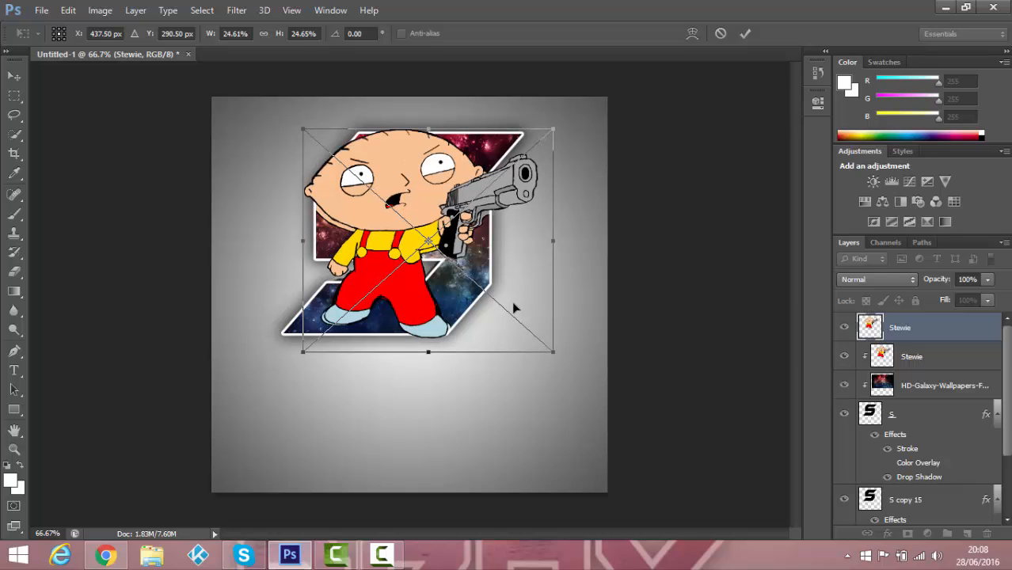
- Enlarge the second Stewie to about 24.9% and nudge it to about X 436.5 px, Y 295 px
left_click_drag(303, 354, 300, 356)
key("Left")
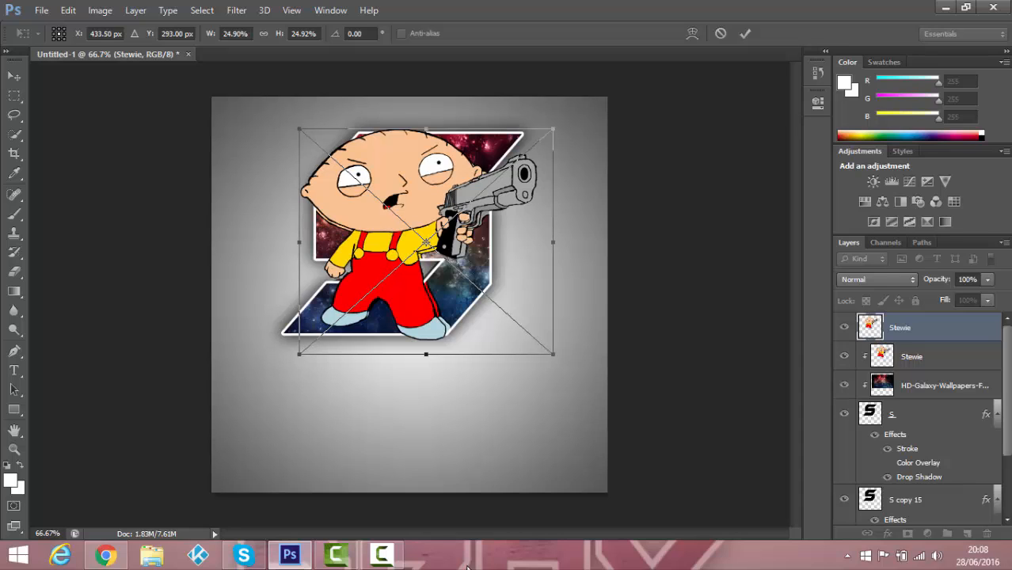
key("Right")
key("Right")
key("Right")
key("Down")
key("Down")
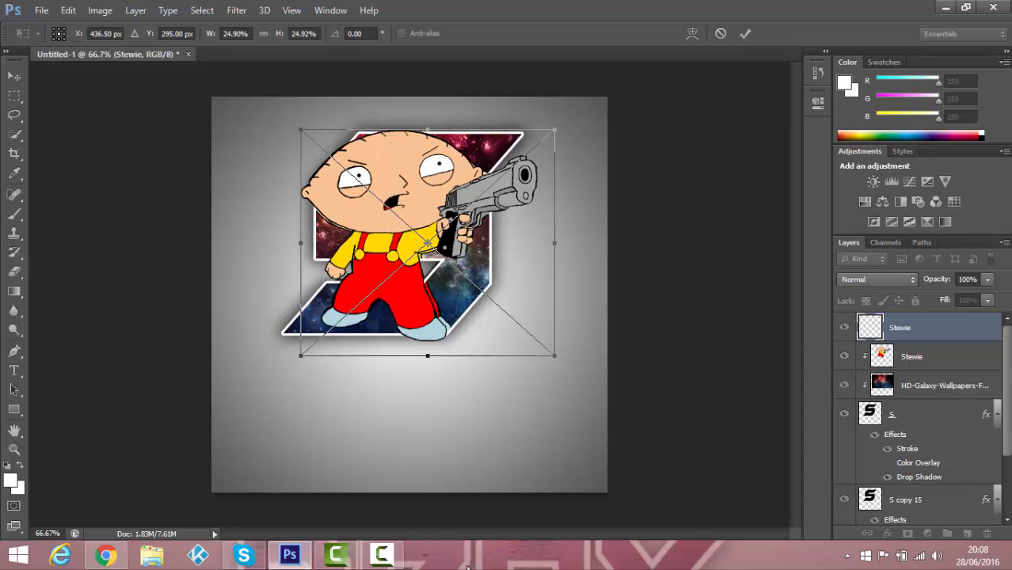
- Fine-tune the second Stewie's position to X 437.5 px, Y 295 px and apply the transformation
key("Right")
key("Right")
key("Right")
key("Right")
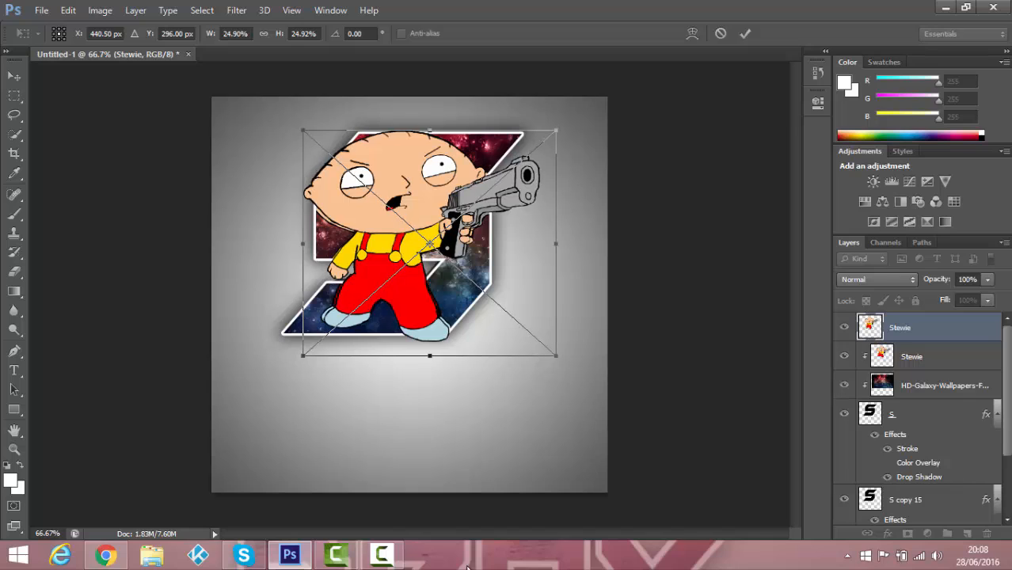
key("Down")
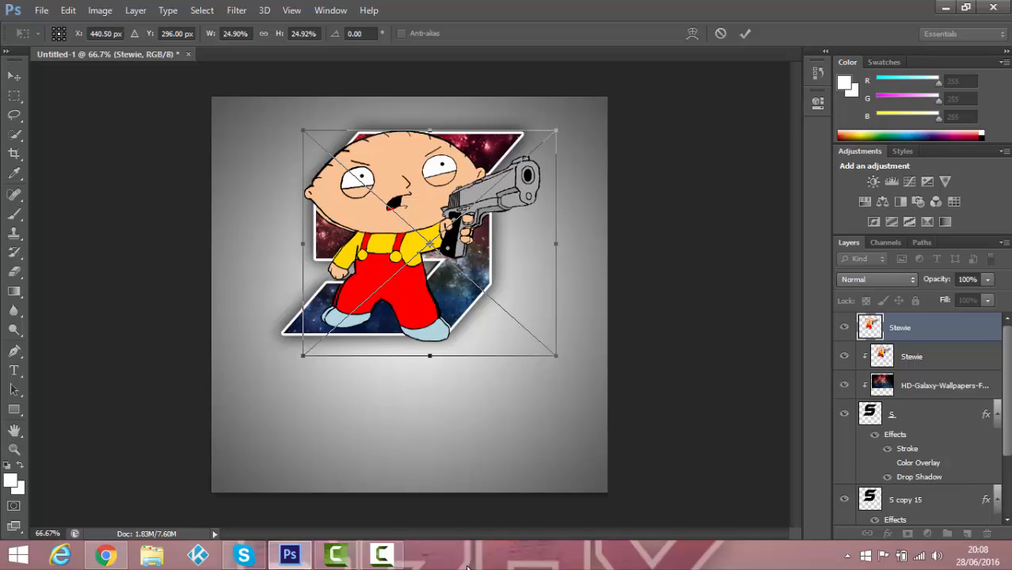
key("Left")
key("Left")
key("Left")
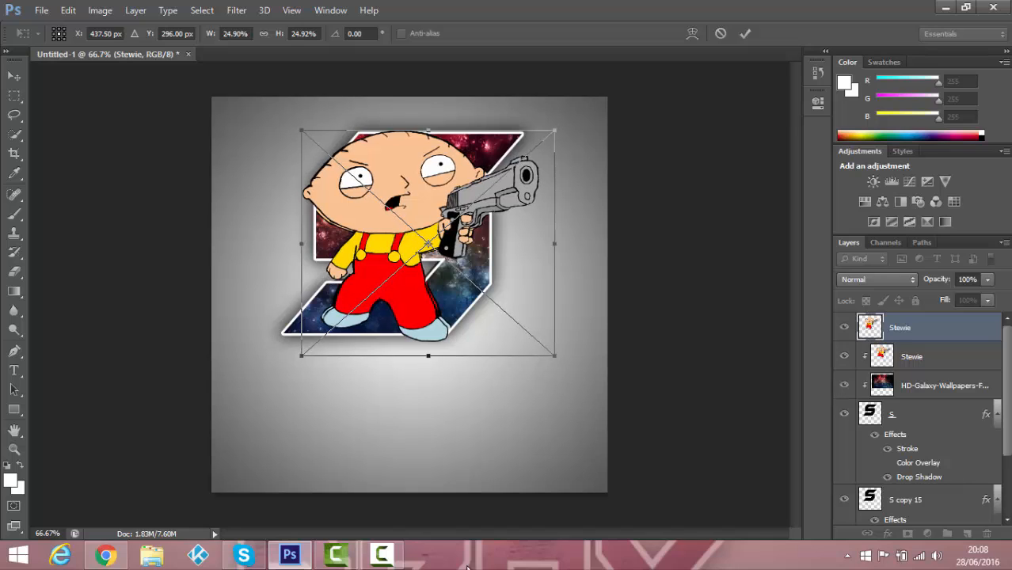
key("Up")
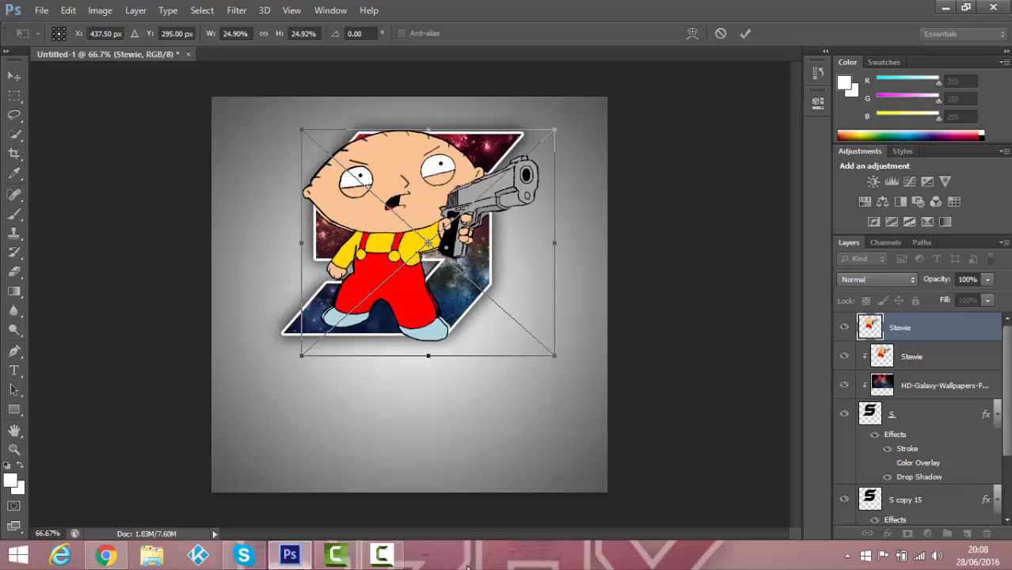
key("Return")
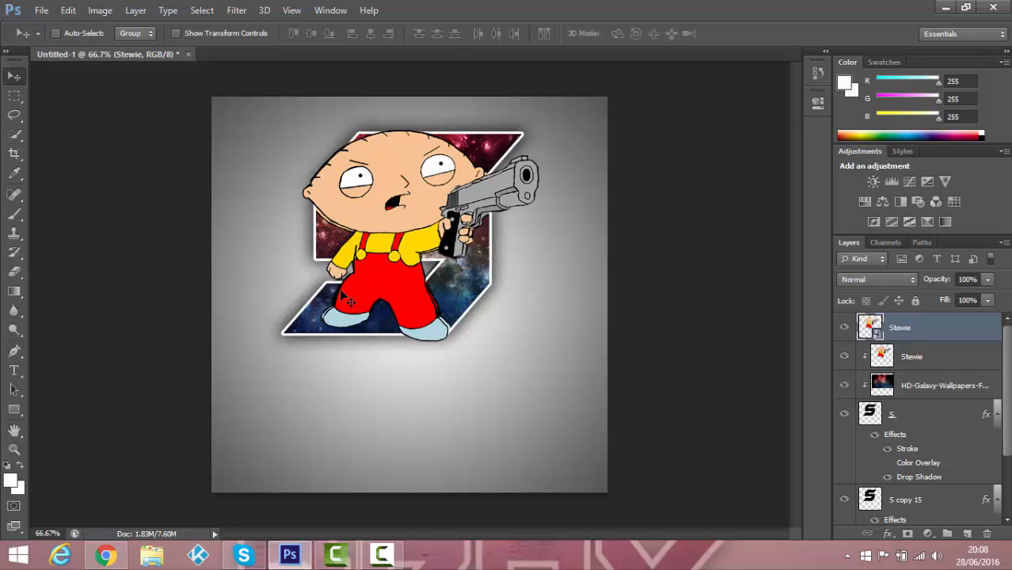
- Rasterize the upper Stewie layer and erase its arm and trousers over the lower gap of the S
right_click(922, 330)
left_click(638, 208)
left_click(14, 273)
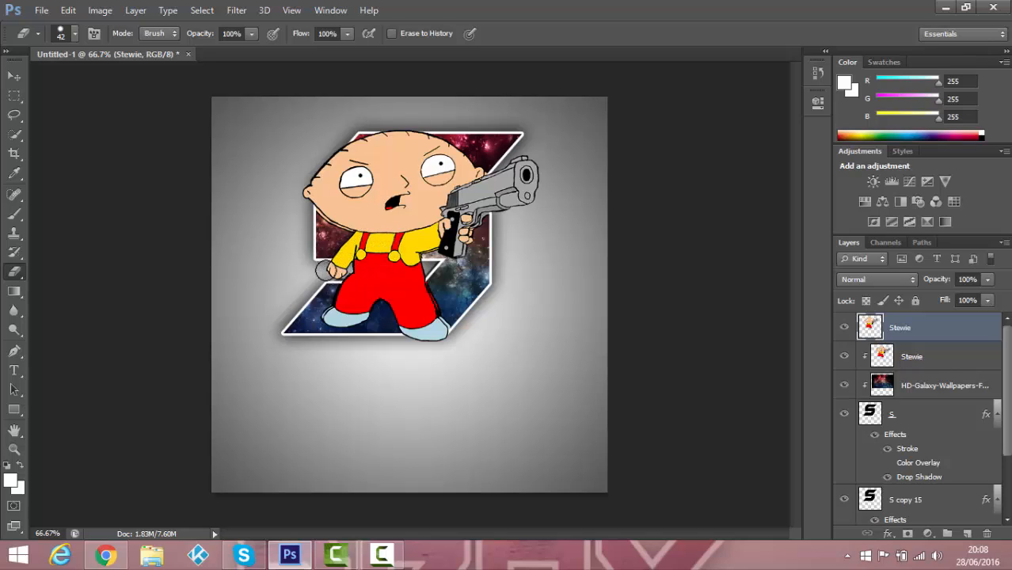
left_click_drag(326, 268, 433, 268)
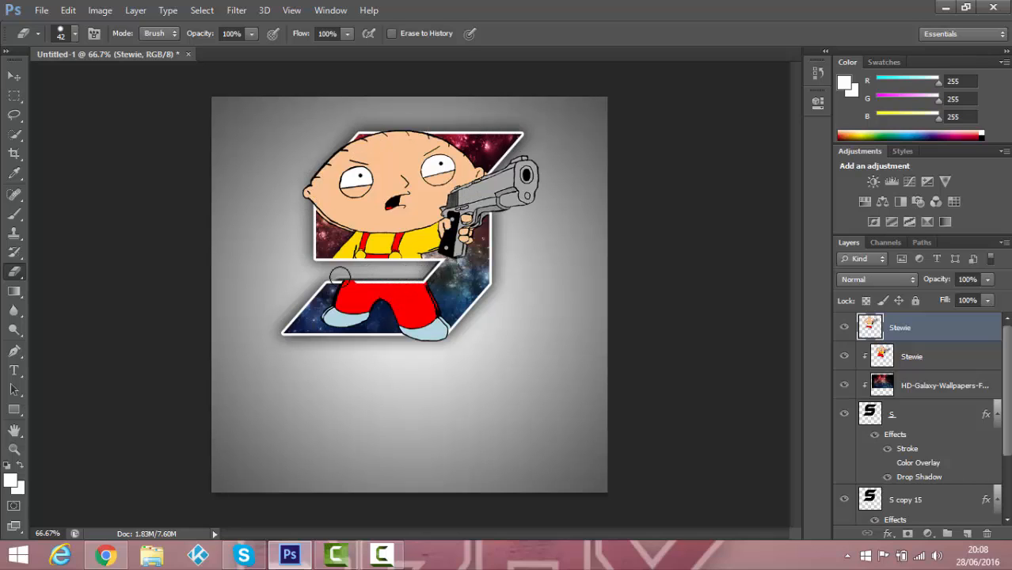
- Erase the gun and lower face over the upper gap and beyond the S edge, keeping the top of the head
mouse_move(535, 181)
left_mouse_down()
mouse_move(524, 220)
mouse_move(454, 190)
mouse_move(485, 183)
mouse_move(480, 198)
mouse_move(511, 214)
mouse_move(477, 203)
mouse_move(473, 188)
mouse_move(498, 182)
mouse_move(337, 194)
mouse_move(431, 199)
left_mouse_up()
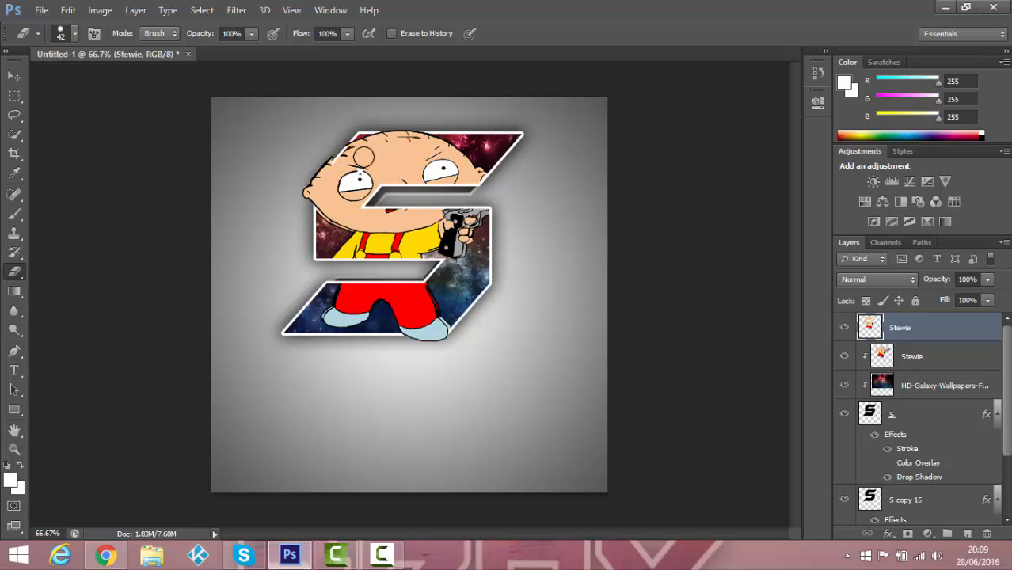
mouse_move(364, 156)
left_mouse_down()
mouse_move(427, 144)
mouse_move(380, 148)
mouse_move(361, 162)
left_mouse_up()
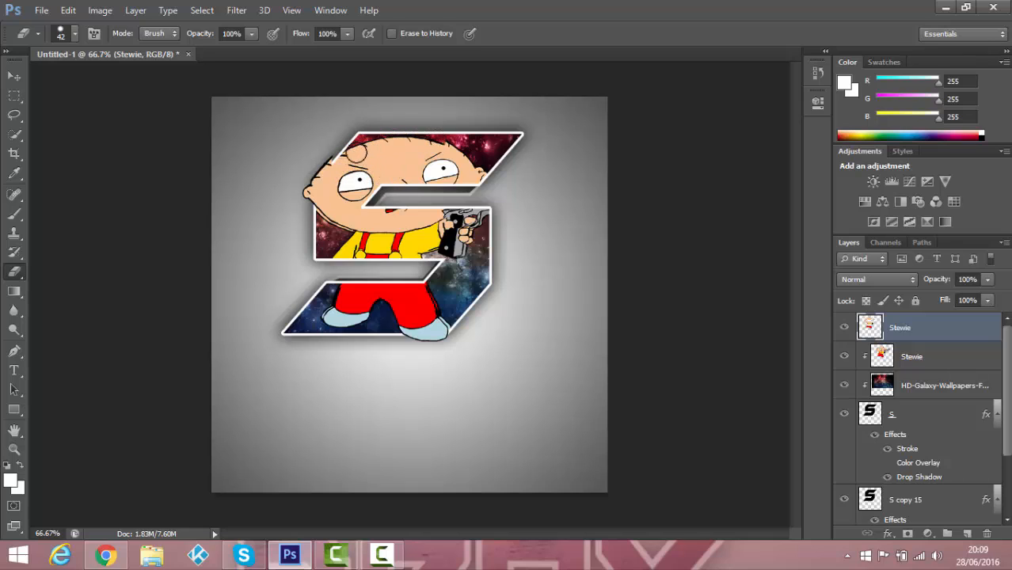
key("ctrl+z")
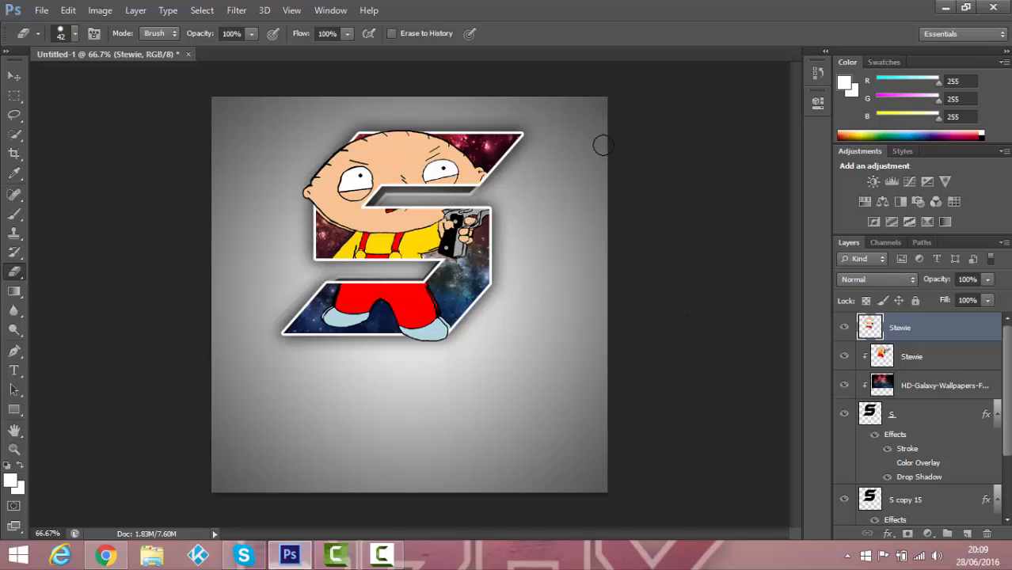
- Open New Sextor Revamp logo!.png as a reference, examine its lettering below the S, and return to the Untitled-1 document
left_click(40, 9)
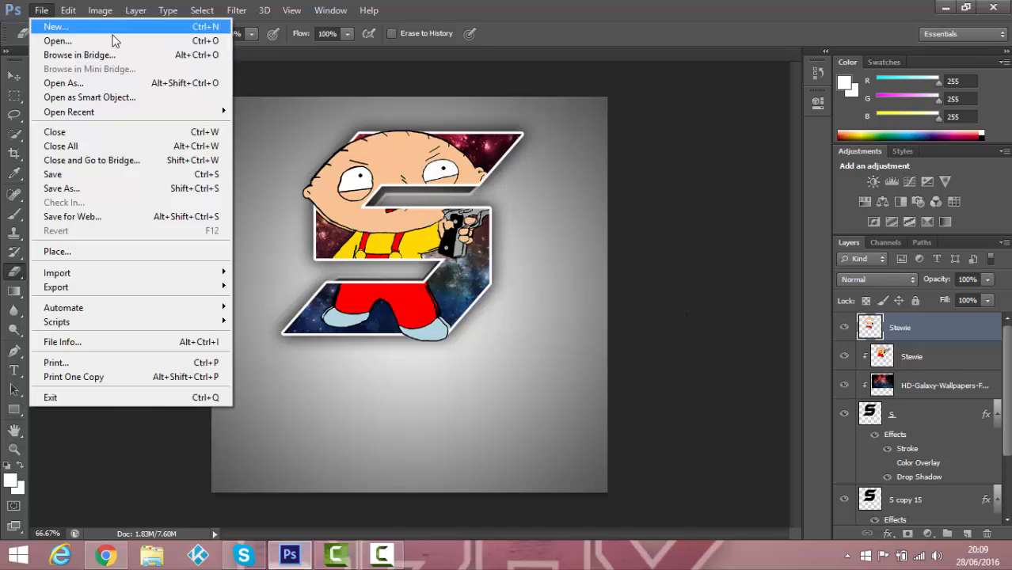
left_click(114, 42)
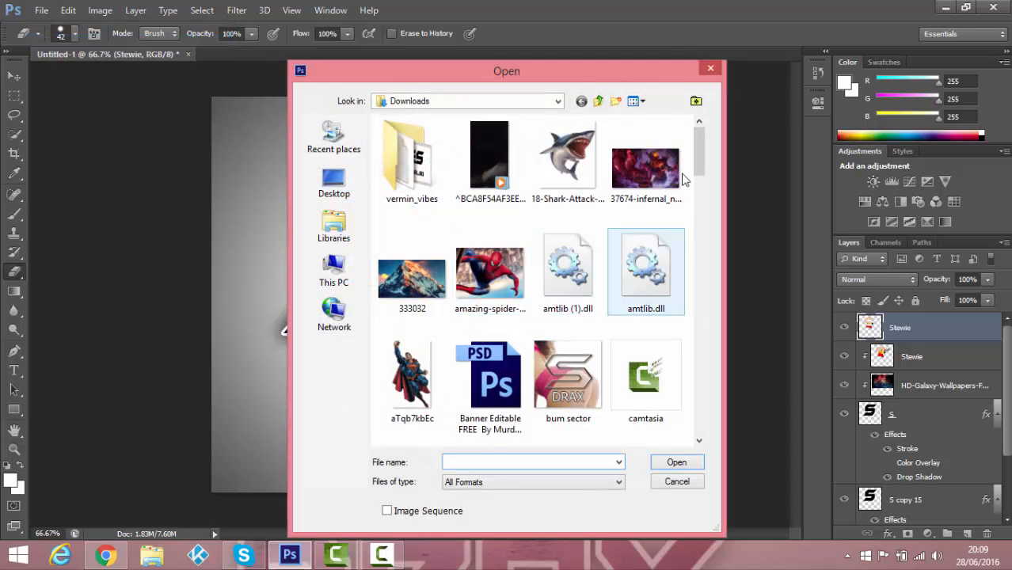
left_click_drag(703, 163, 716, 265)
left_click_drag(718, 276, 726, 323)
double_click(568, 171)
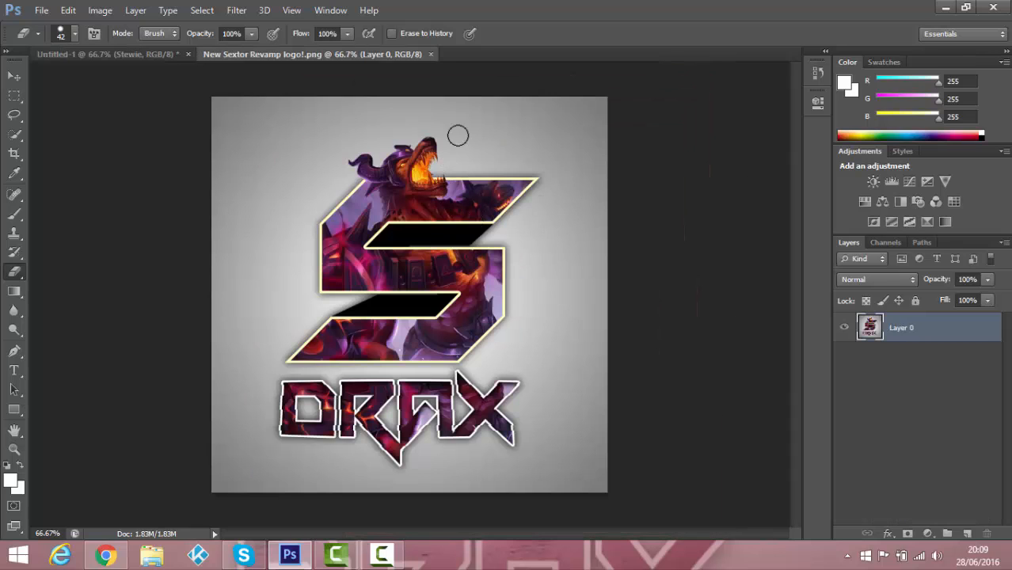
left_click(14, 76)
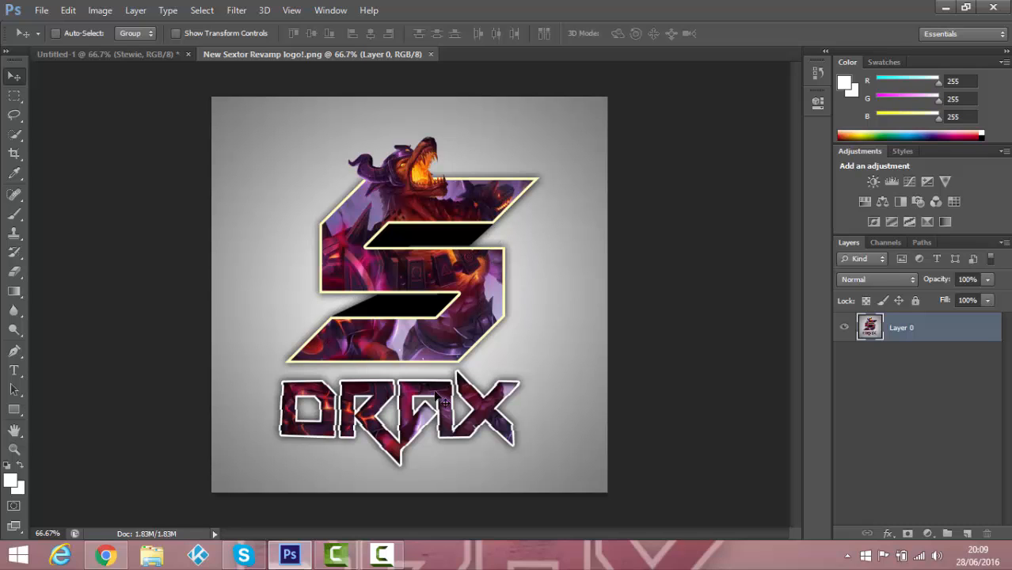
left_click(160, 58)
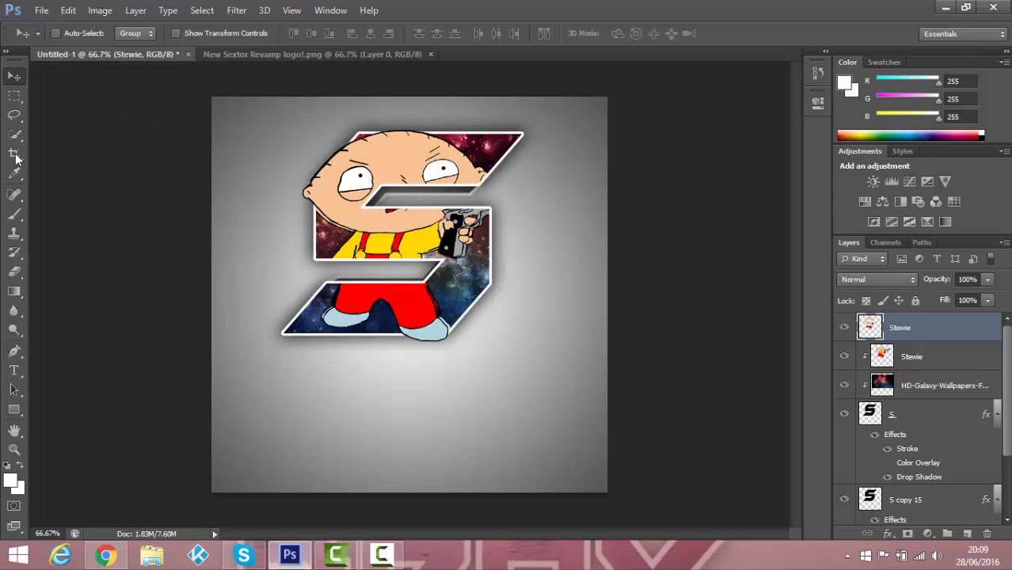
- Add the text DRAX in Vermin Vibes at 160 pt and center it beneath the S
left_click(14, 370)
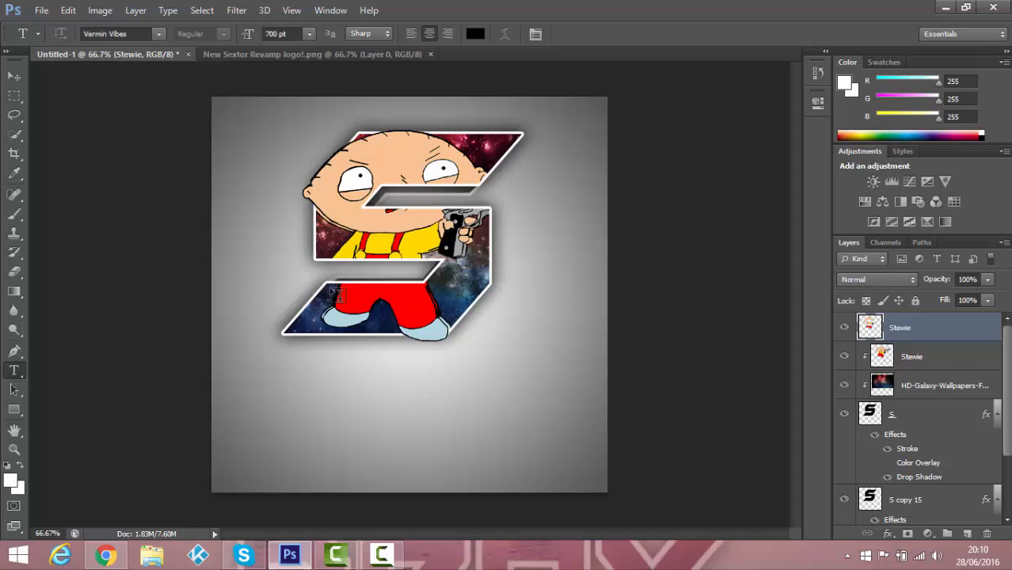
left_click(246, 55)
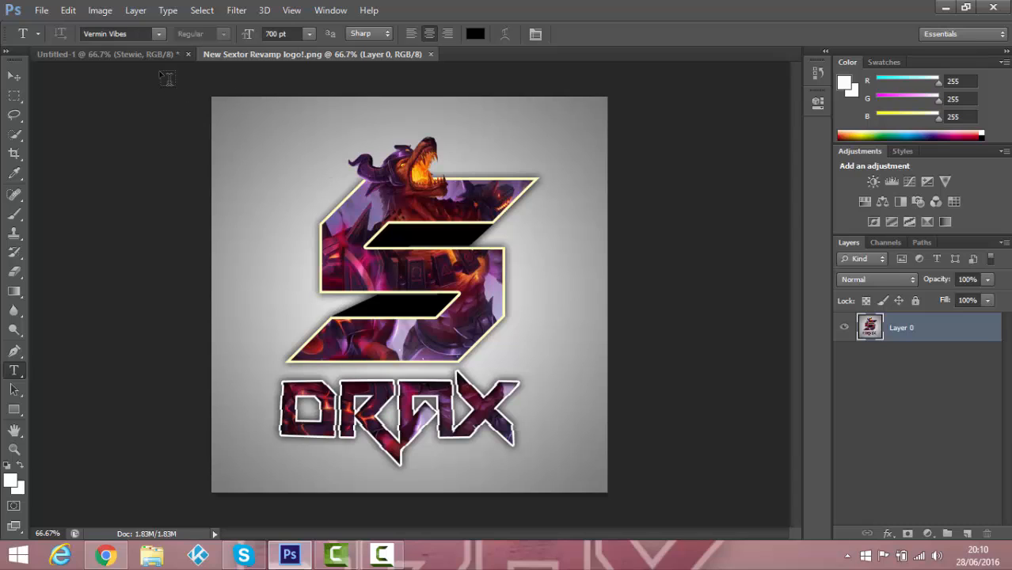
left_click(108, 53)
left_click(370, 398)
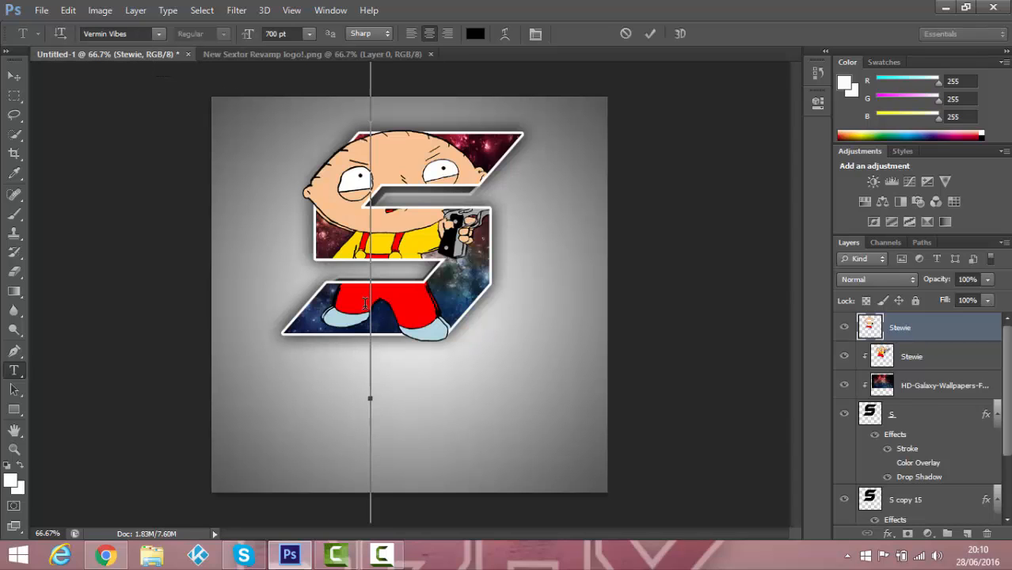
left_click(275, 34)
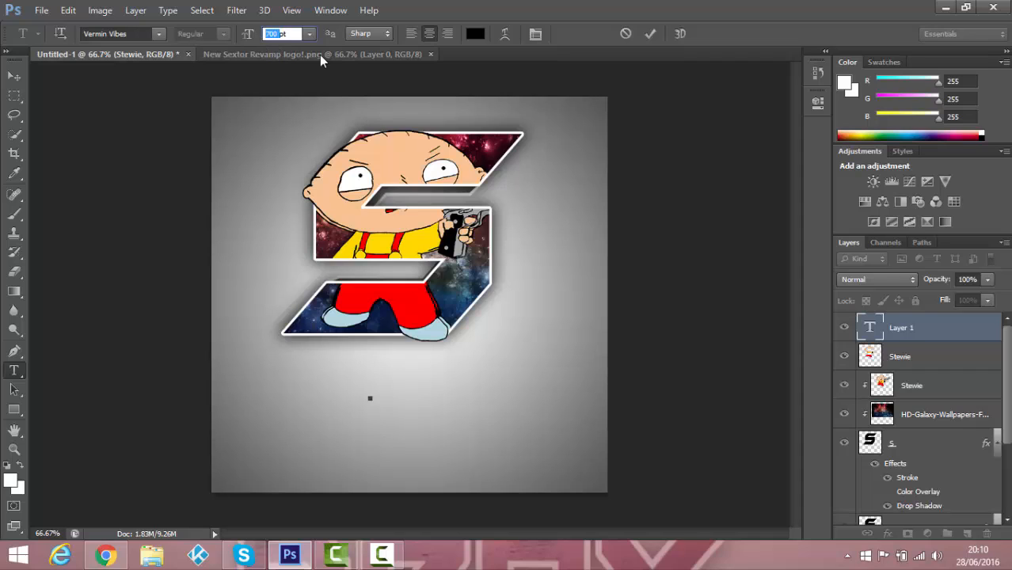
type("160")
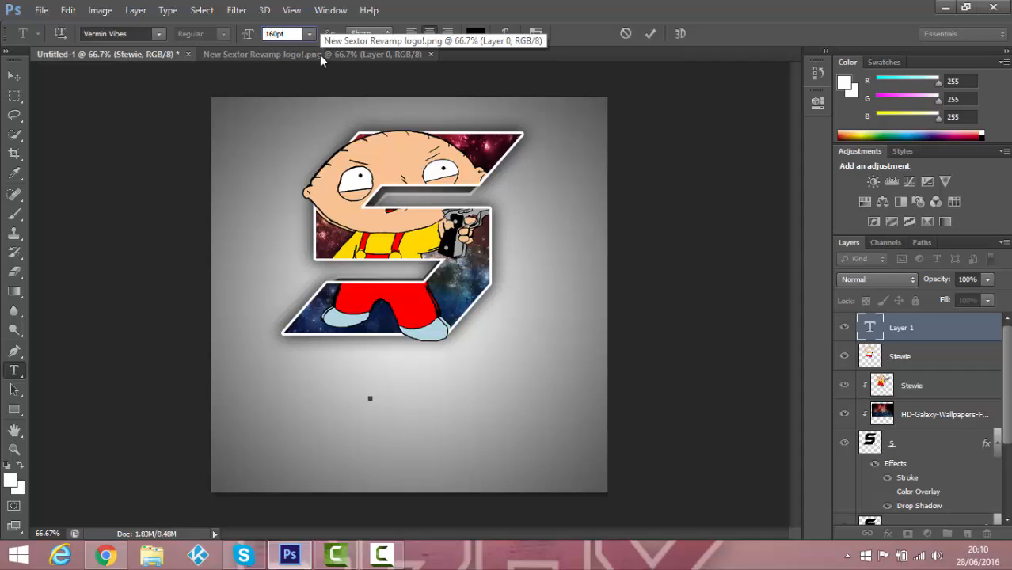
key("Return")
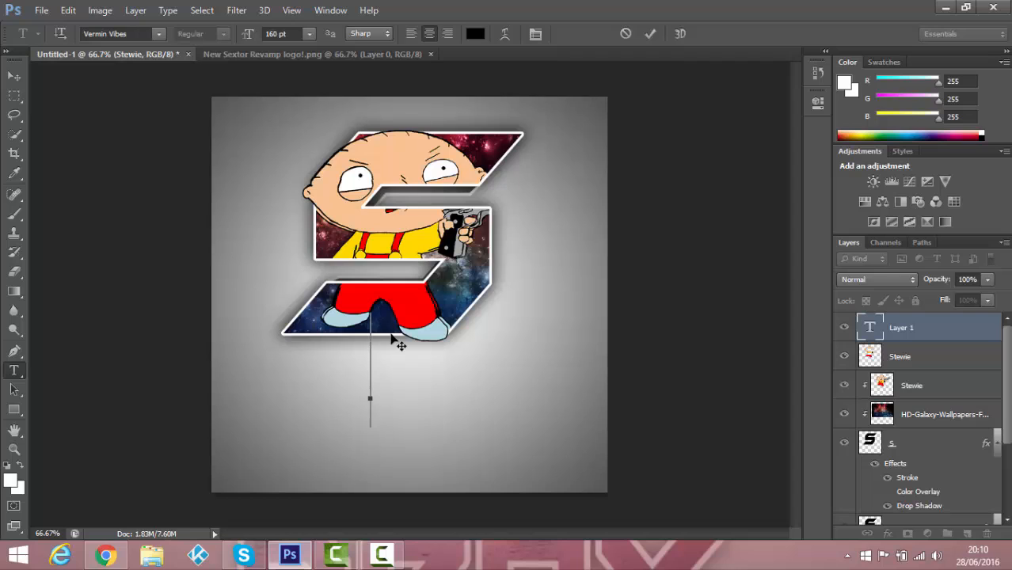
type("DRAX")
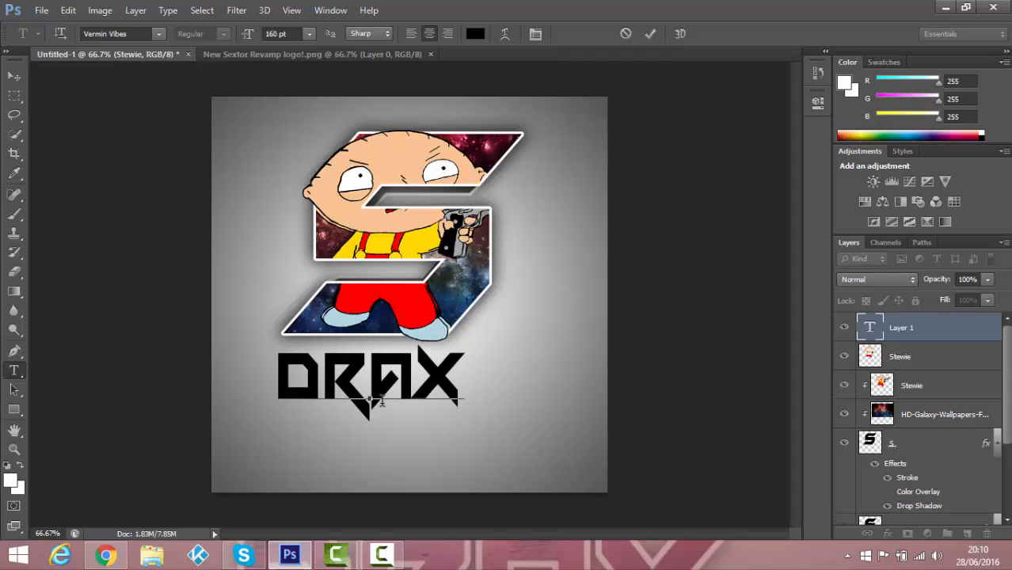
left_click_drag(396, 442, 420, 455)
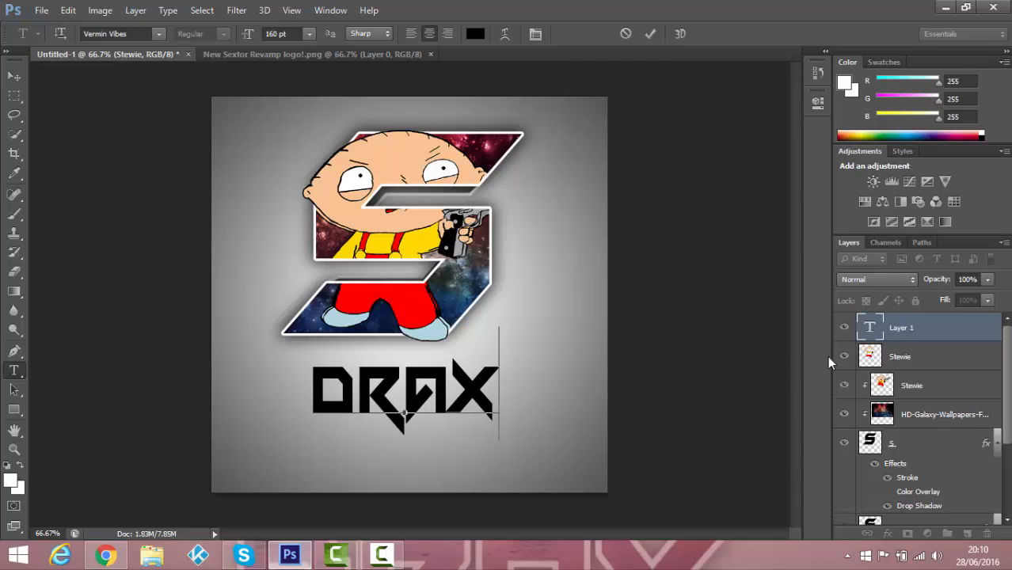
- Commit the DRAX text and rasterize its type layer
left_click(936, 333)
right_click(936, 333)
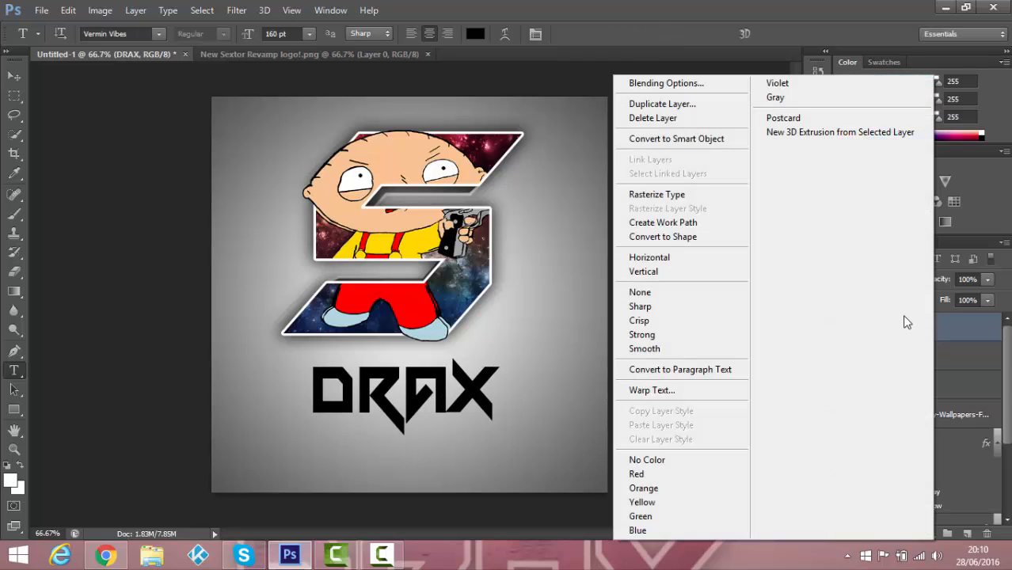
left_click(968, 316)
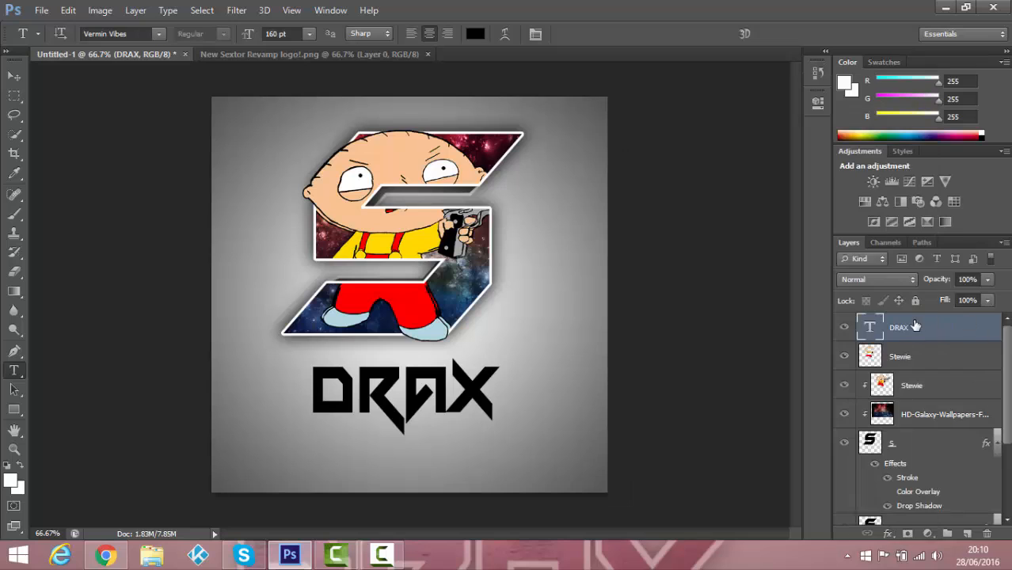
right_click(915, 325)
left_click(663, 200)
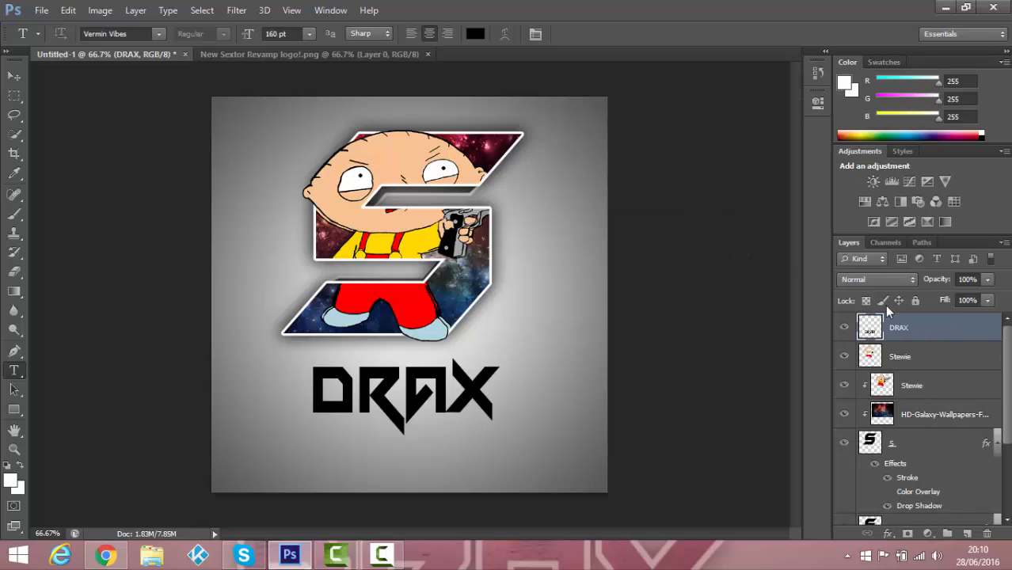
- Add a white 5 px outside Stroke to the DRAX layer through its blending options
right_click(916, 336)
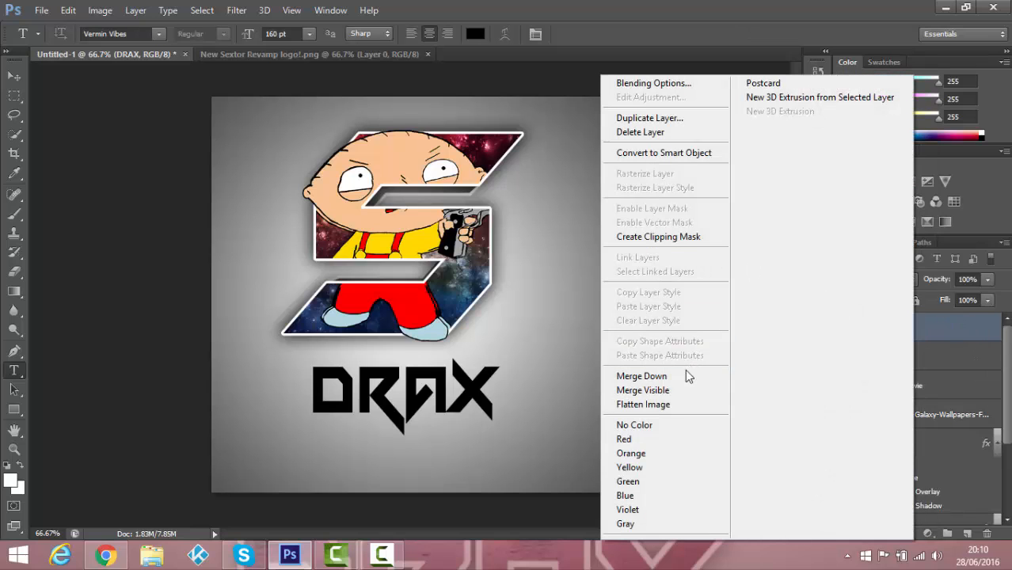
left_click(654, 86)
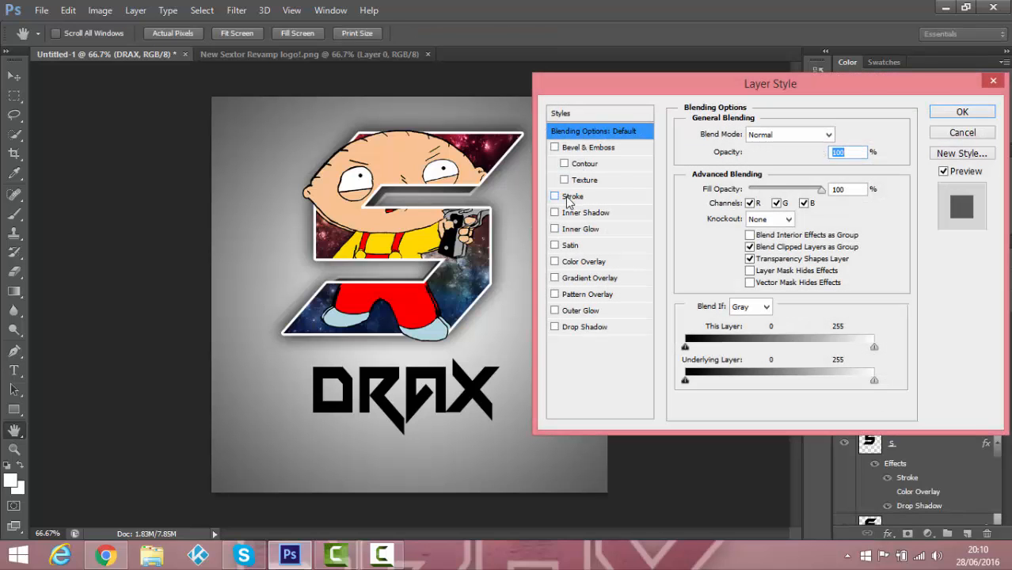
left_click(568, 197)
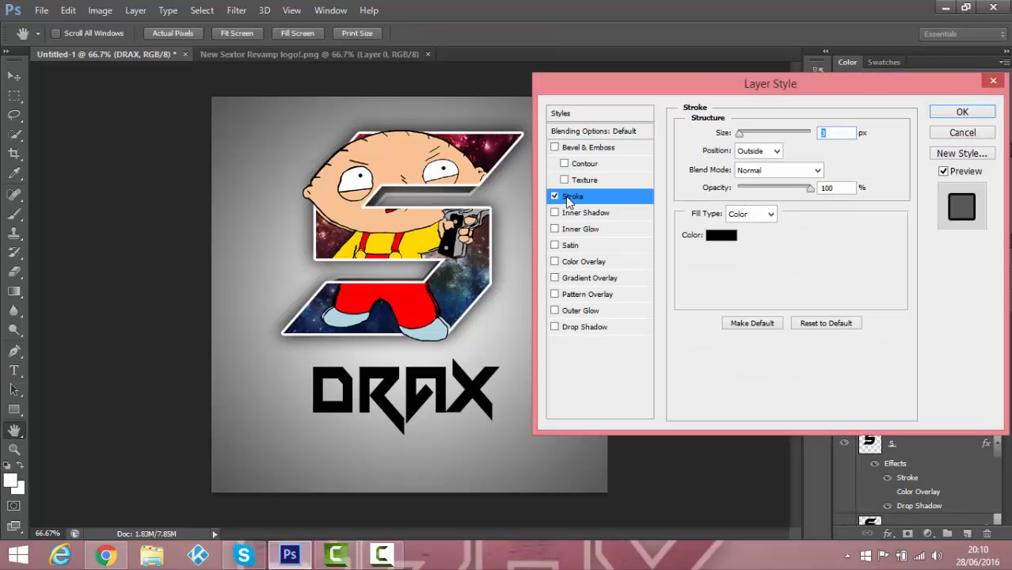
left_click(722, 235)
left_click_drag(359, 185, 310, 137)
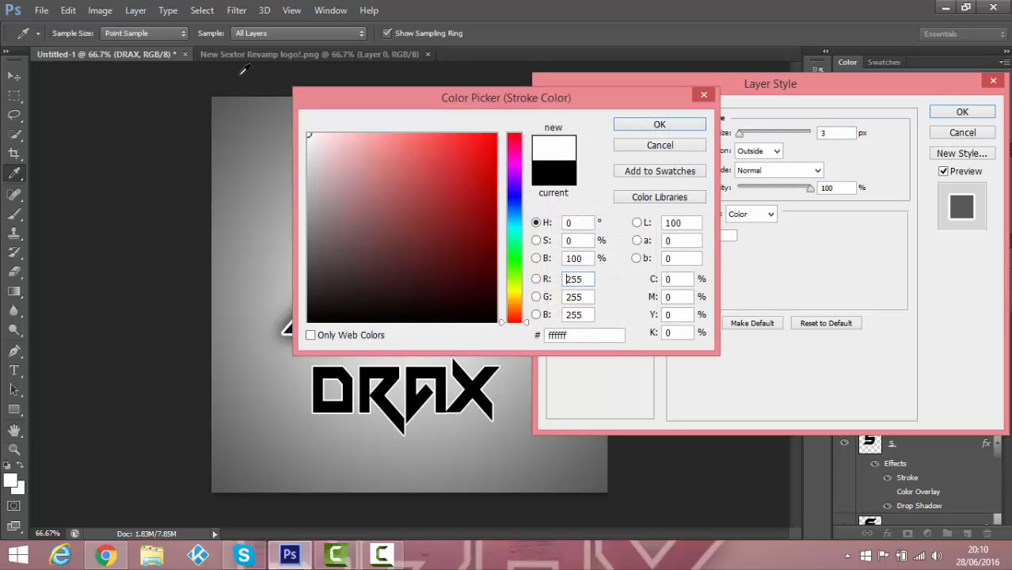
key("Return")
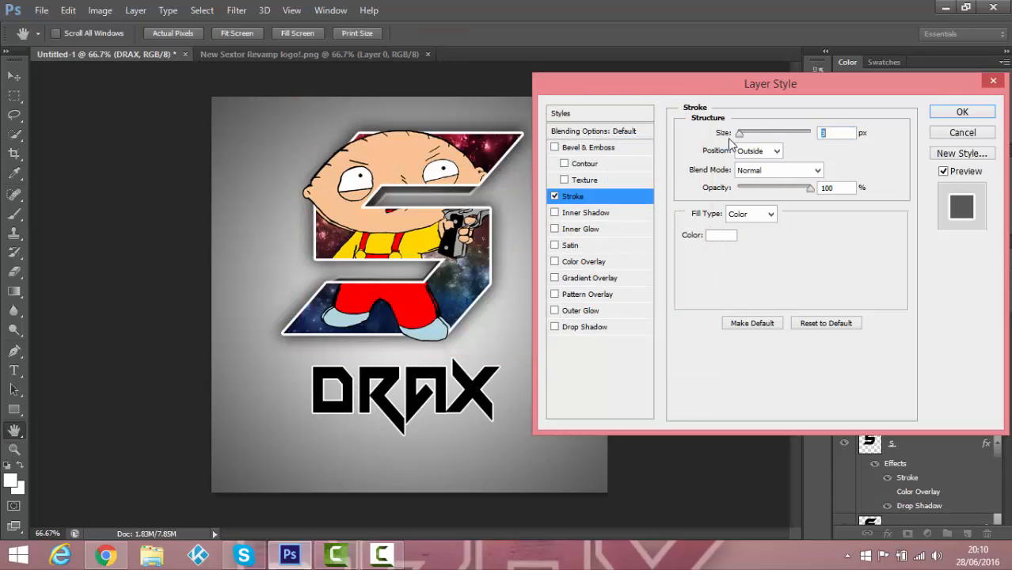
left_click_drag(739, 135, 741, 135)
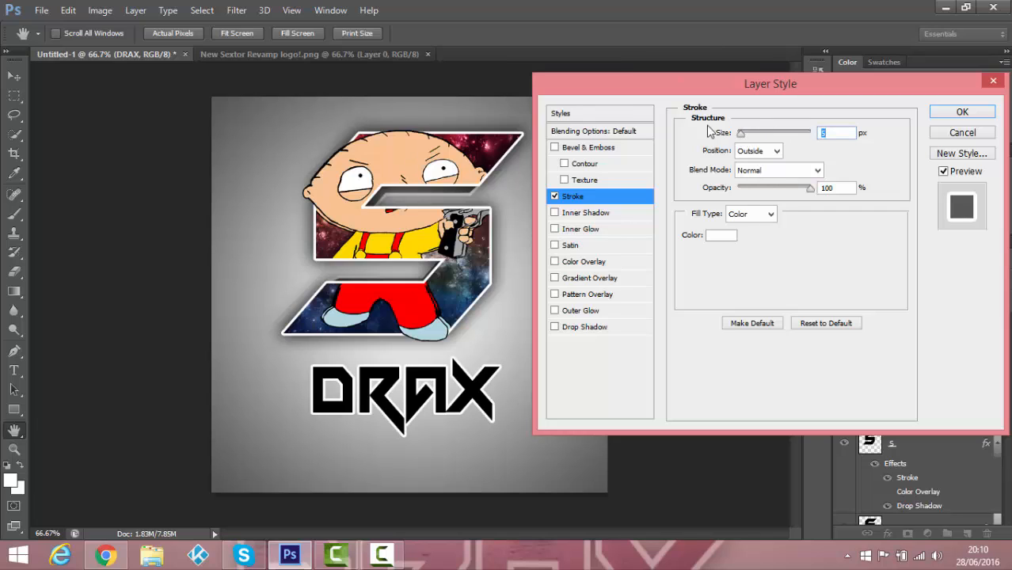
- Add a Drop Shadow to the DRAX layer with distance 0 px, spread 22% and size 35 px, and apply the layer style
left_click(576, 328)
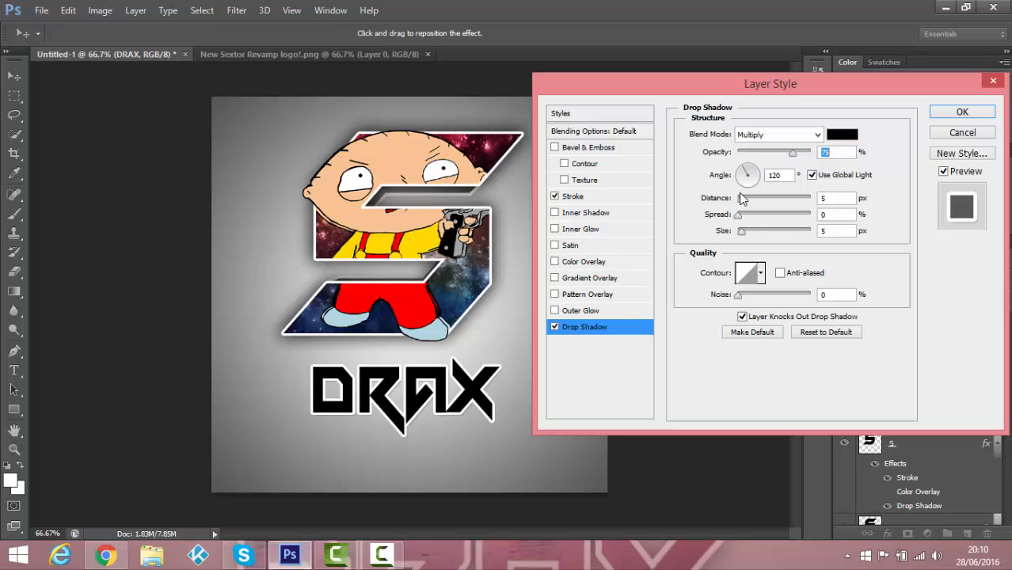
left_click_drag(744, 204, 752, 244)
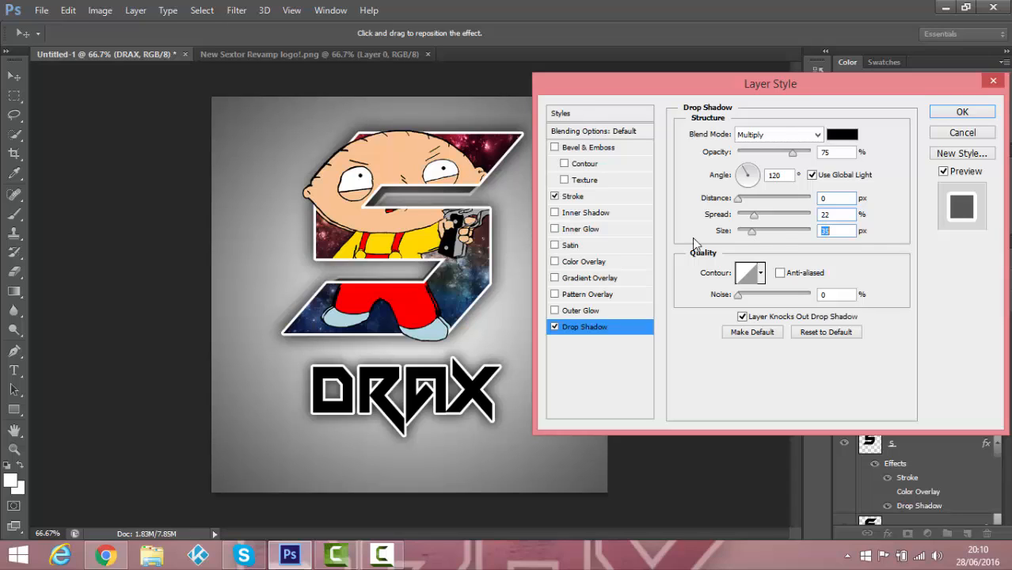
left_click(958, 115)
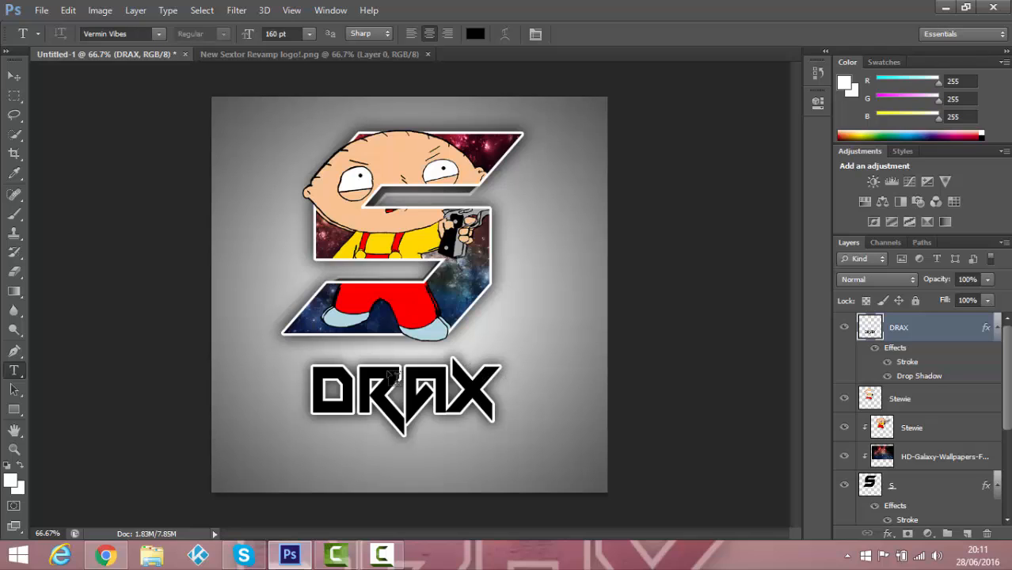
- Place the image HD-Galaxy-Wallpapers-Free-Download-138 above the DRAX layer and position it over the lower part of the canvas, covering the text
left_click(14, 76)
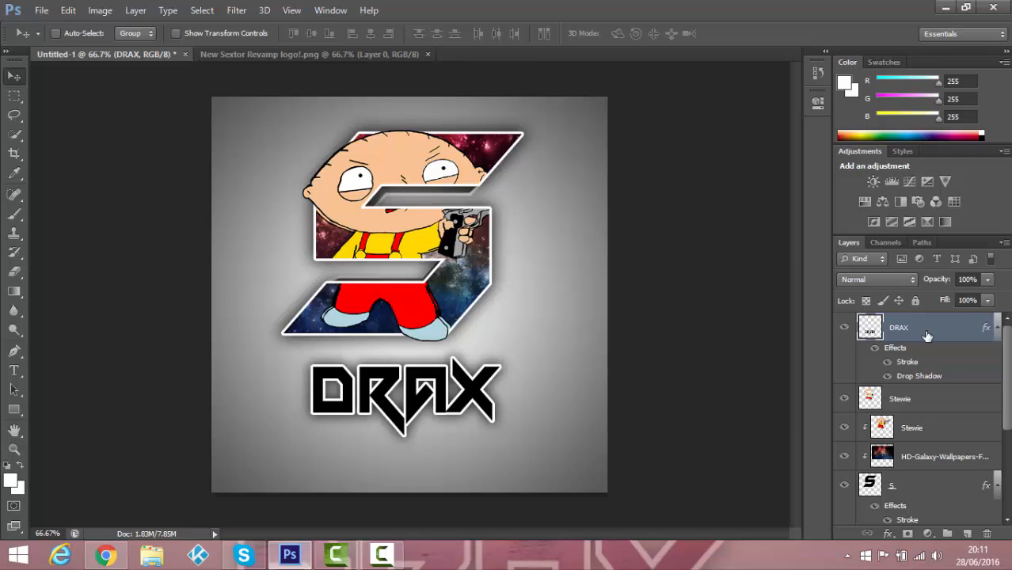
left_click(40, 10)
left_click(79, 252)
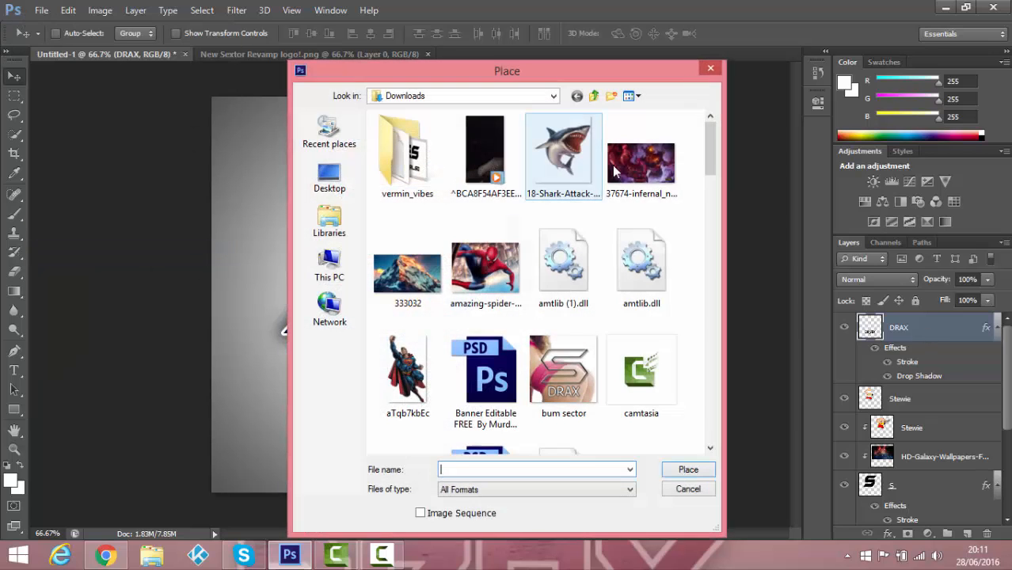
left_click_drag(709, 150, 709, 229)
left_click(655, 317)
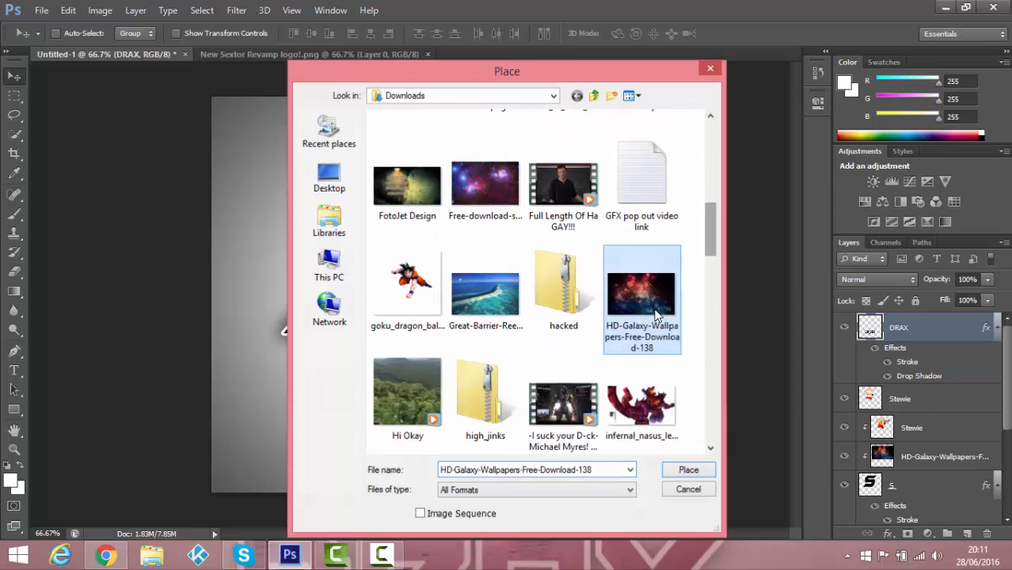
double_click(655, 317)
left_click_drag(513, 321, 518, 396)
key("Return")
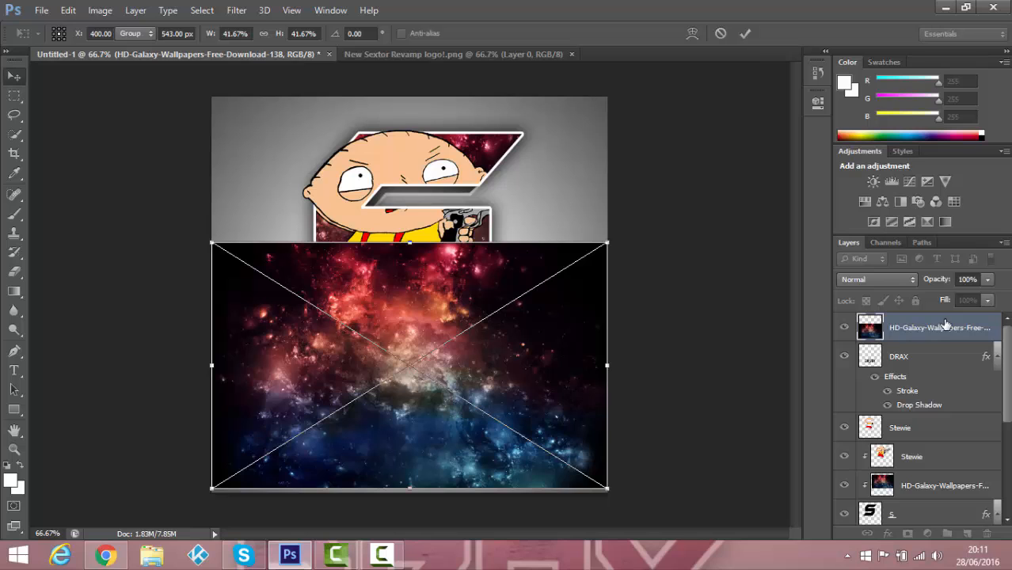
- Rasterize the placed galaxy layer and clip it to the DRAX lettering with a clipping mask
right_click(942, 325)
left_click(717, 208)
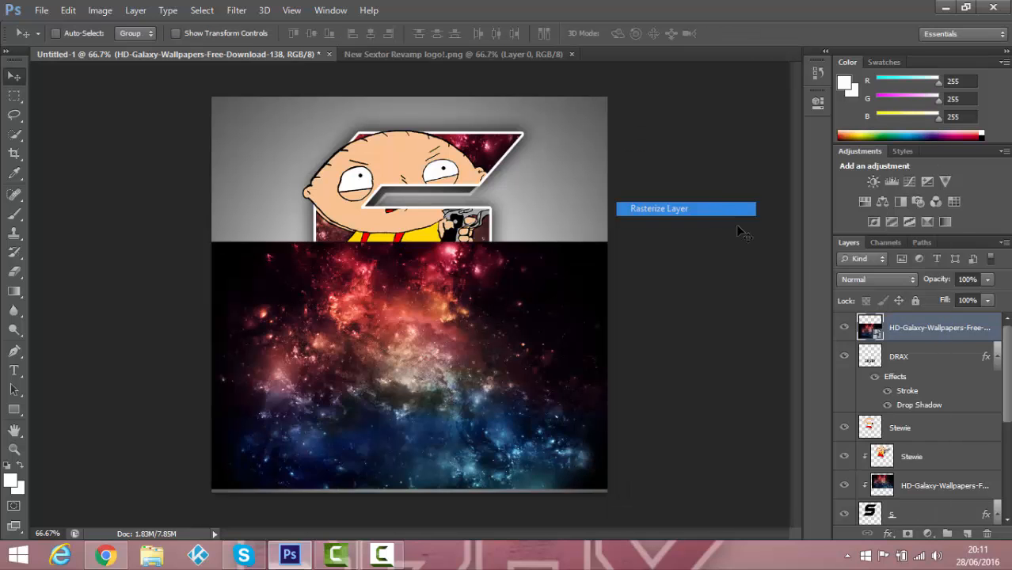
right_click(874, 328)
right_click(935, 334)
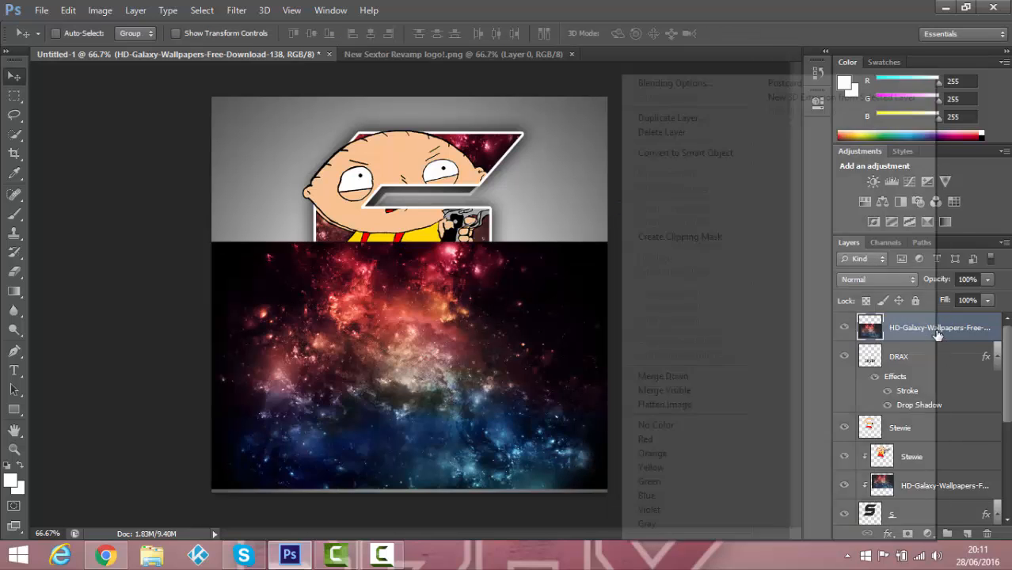
right_click(936, 328)
left_click(706, 236)
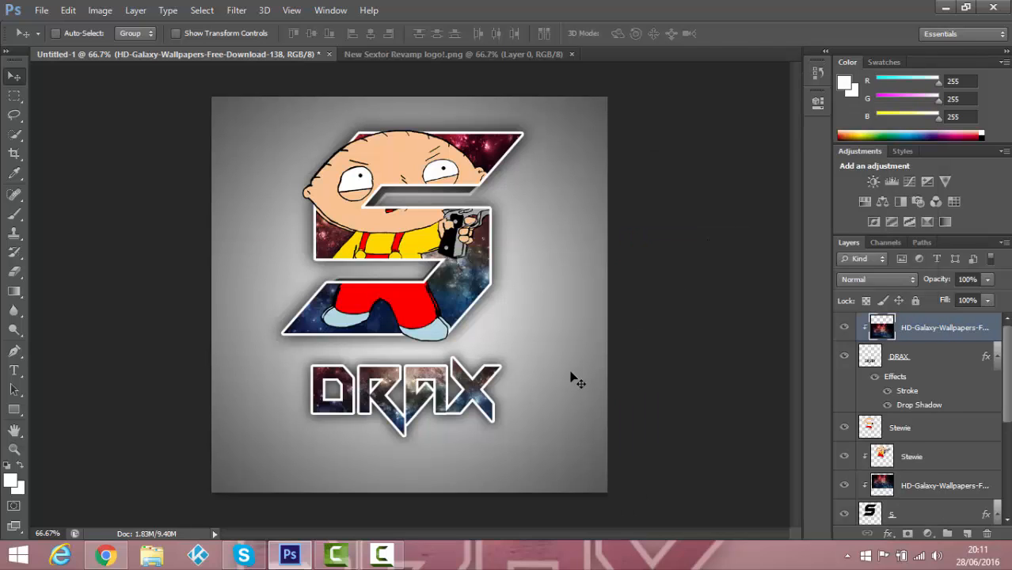
- Move the clipped galaxy texture upward so its blue area fills the DRAX letters
left_click_drag(570, 375, 570, 329)
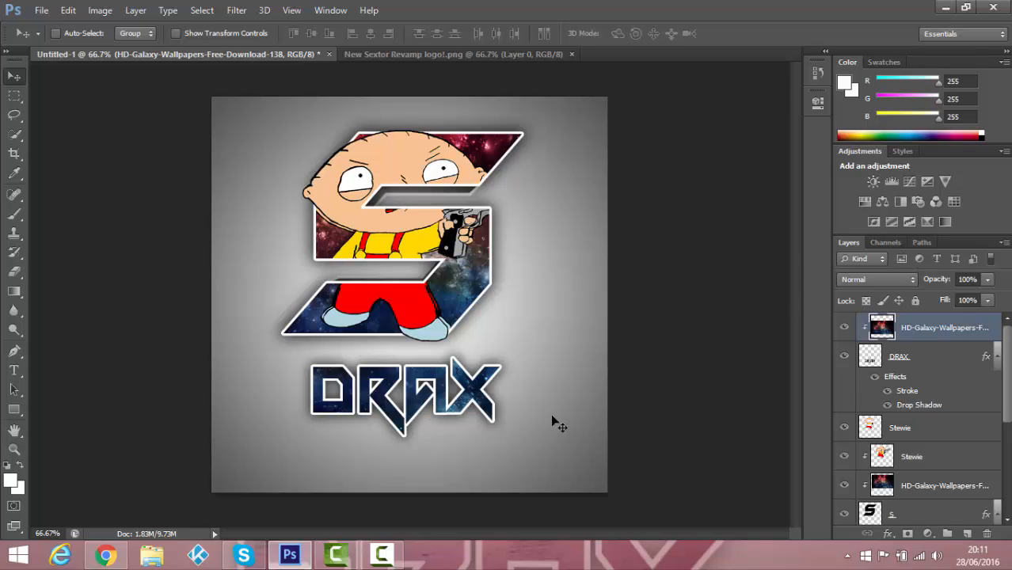
left_click_drag(551, 420, 543, 402)
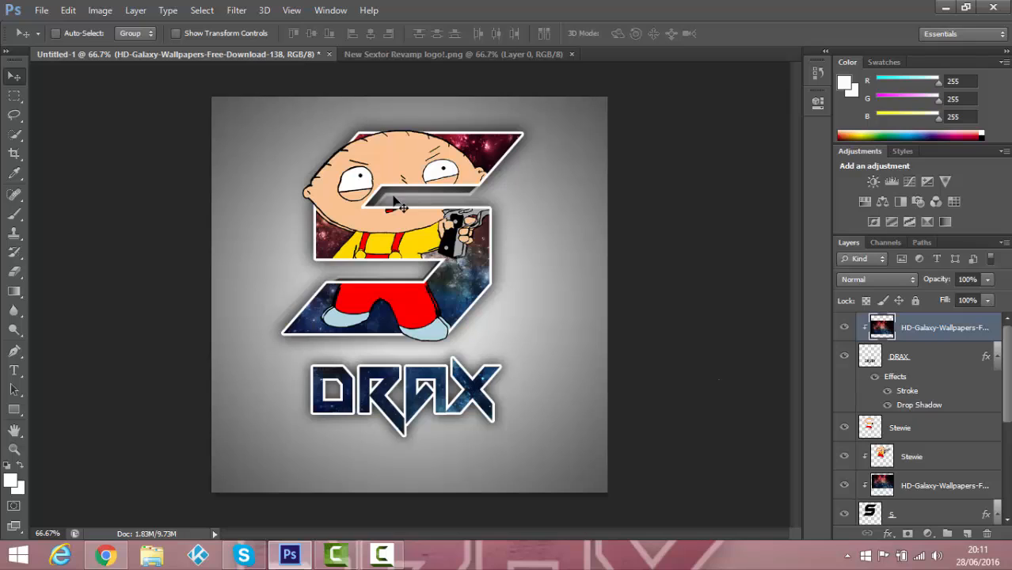
right_click(936, 335)
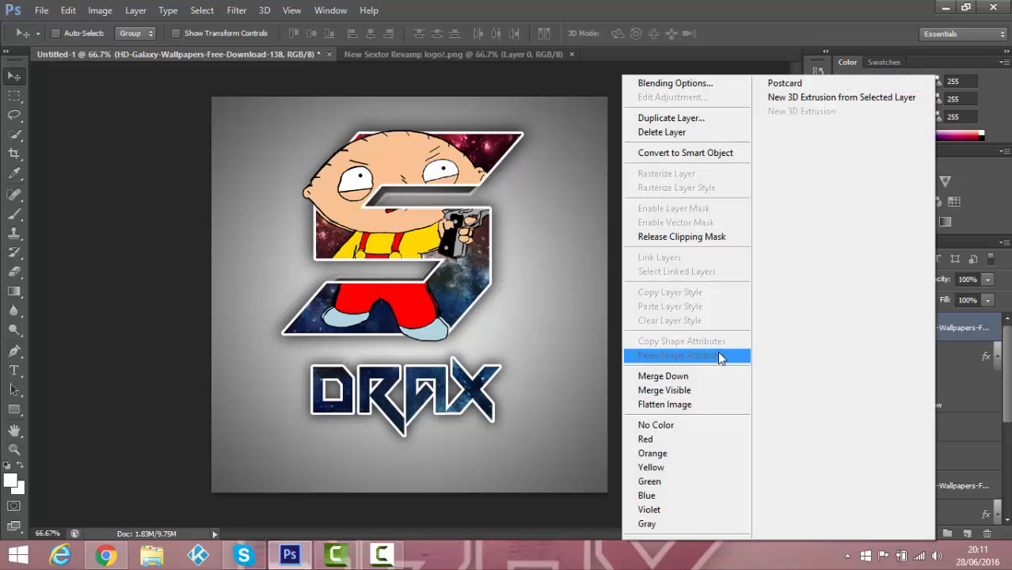
left_click(549, 420)
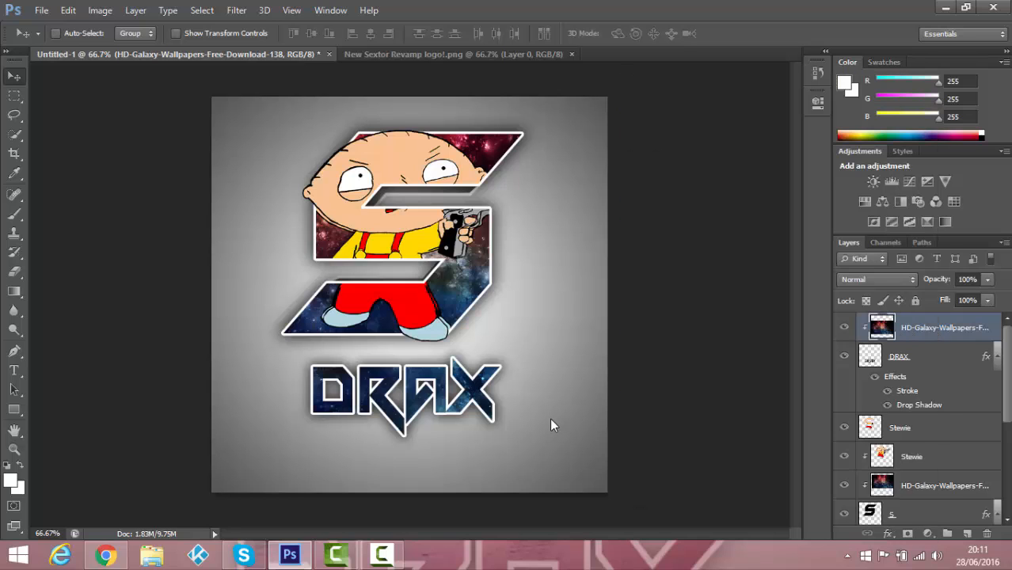
left_click(911, 358)
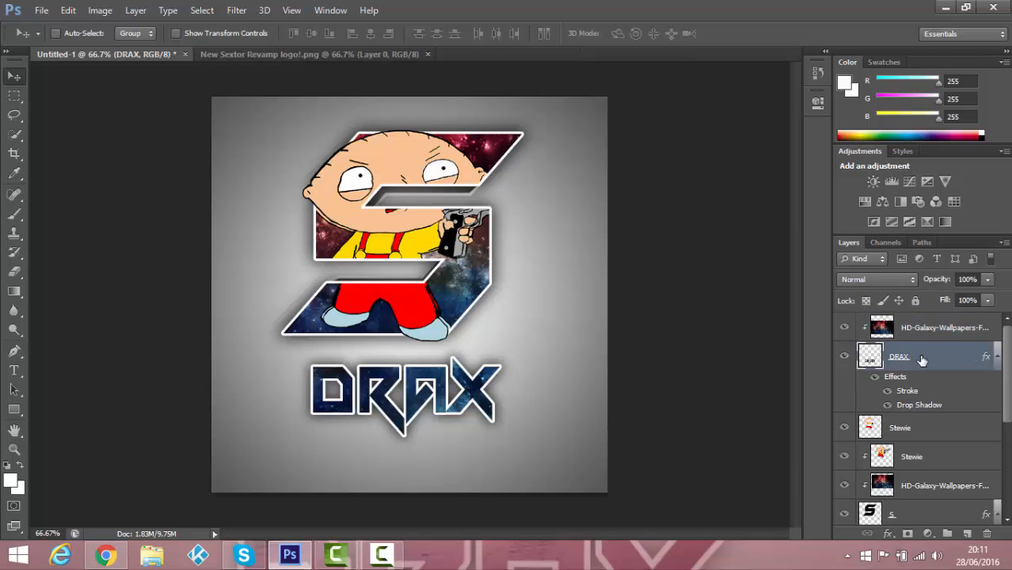
right_click(941, 362)
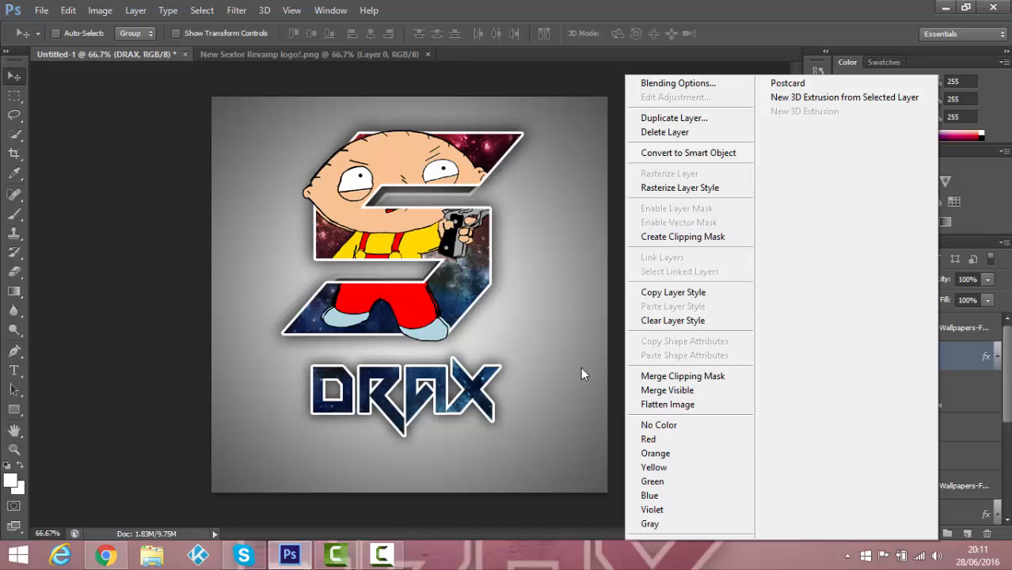
left_click(573, 414)
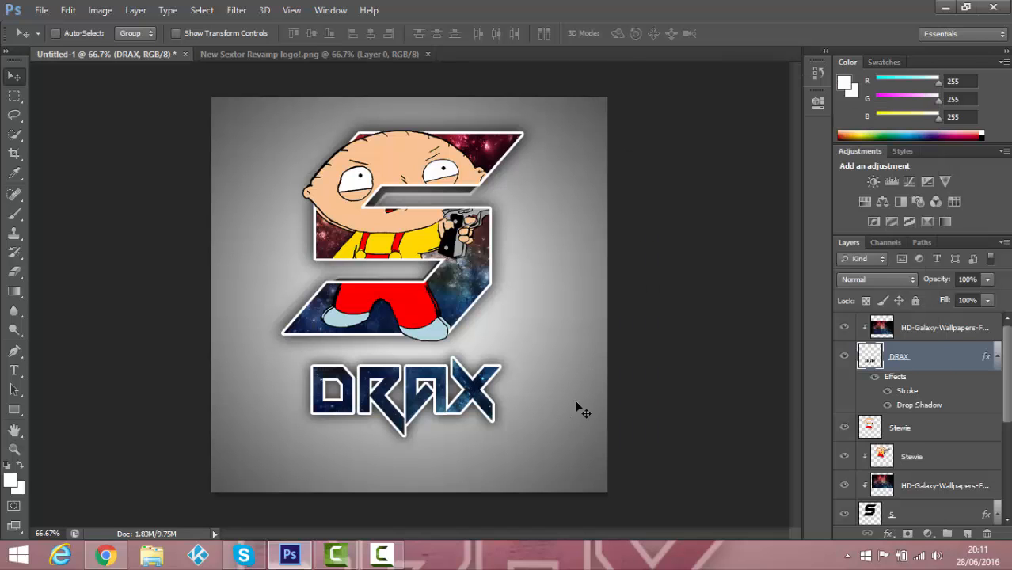
double_click(938, 363)
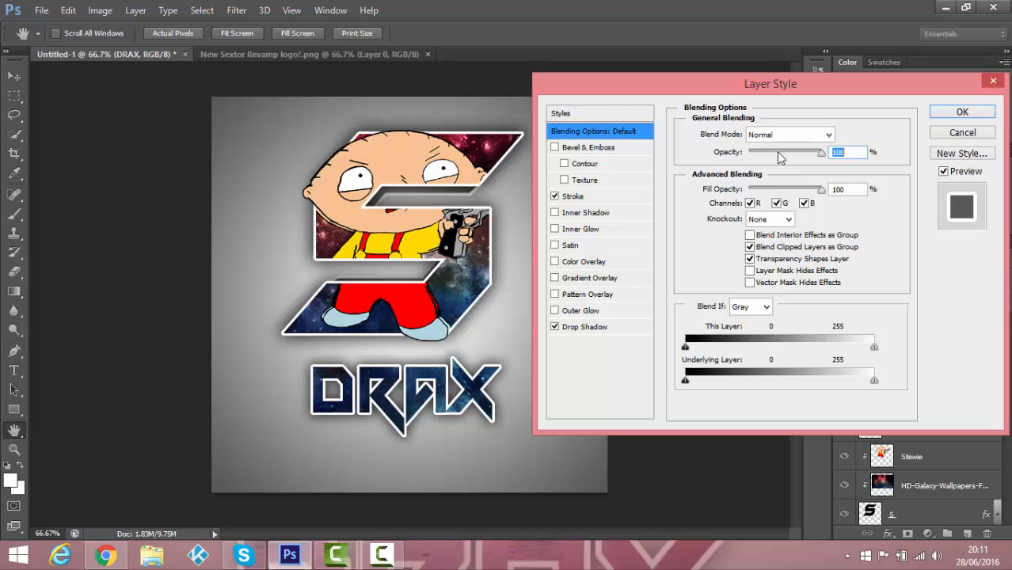
left_click(995, 83)
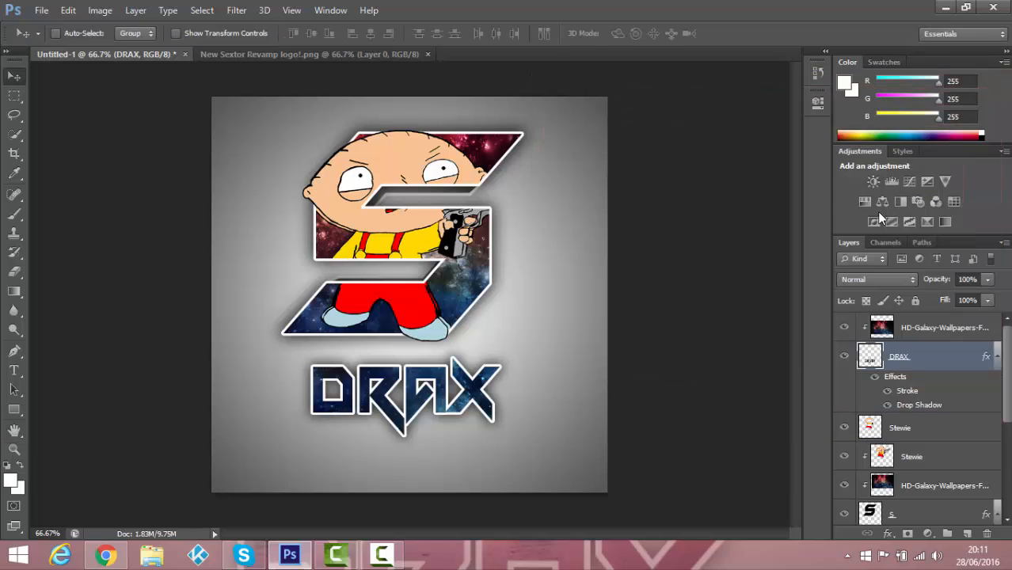
right_click(920, 366)
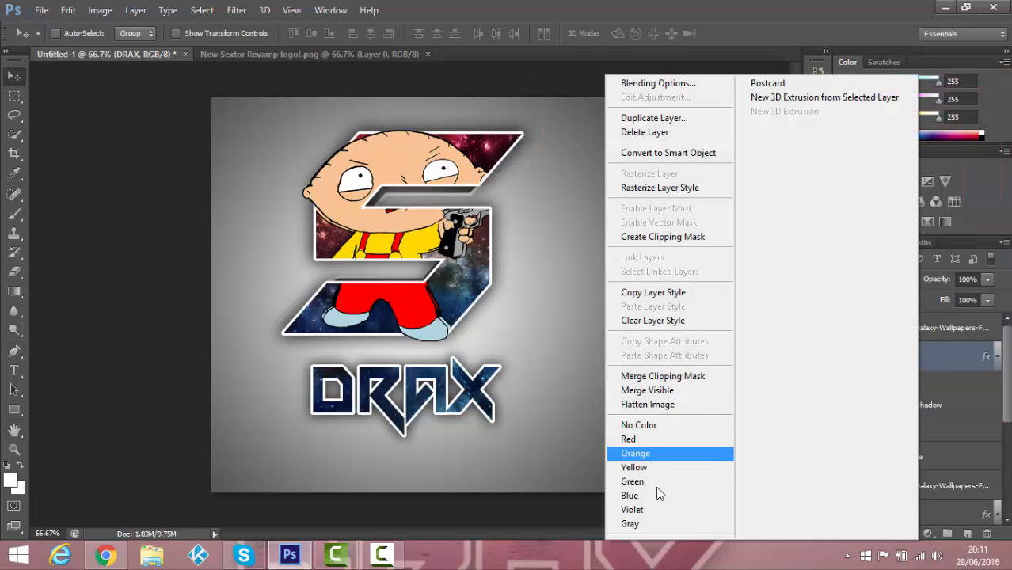
left_click(965, 346)
left_click(995, 357)
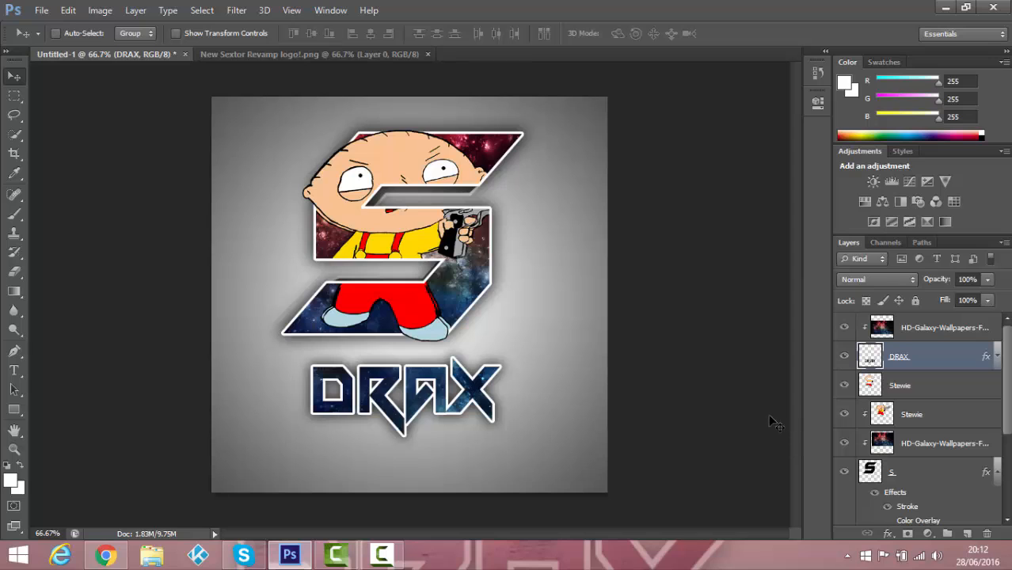
left_click(66, 10)
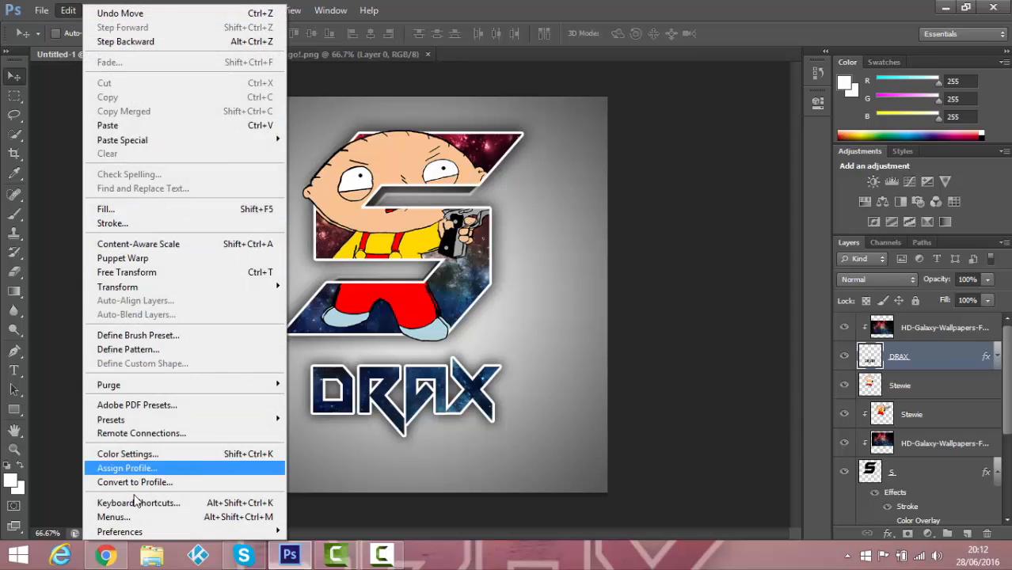
left_click(68, 11)
left_click(100, 11)
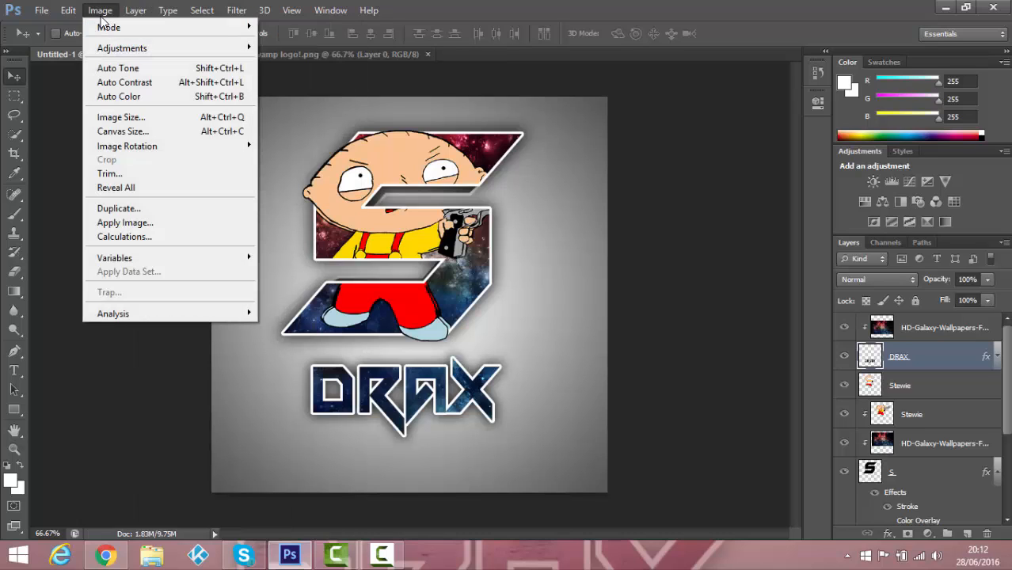
left_click(101, 12)
left_click(166, 10)
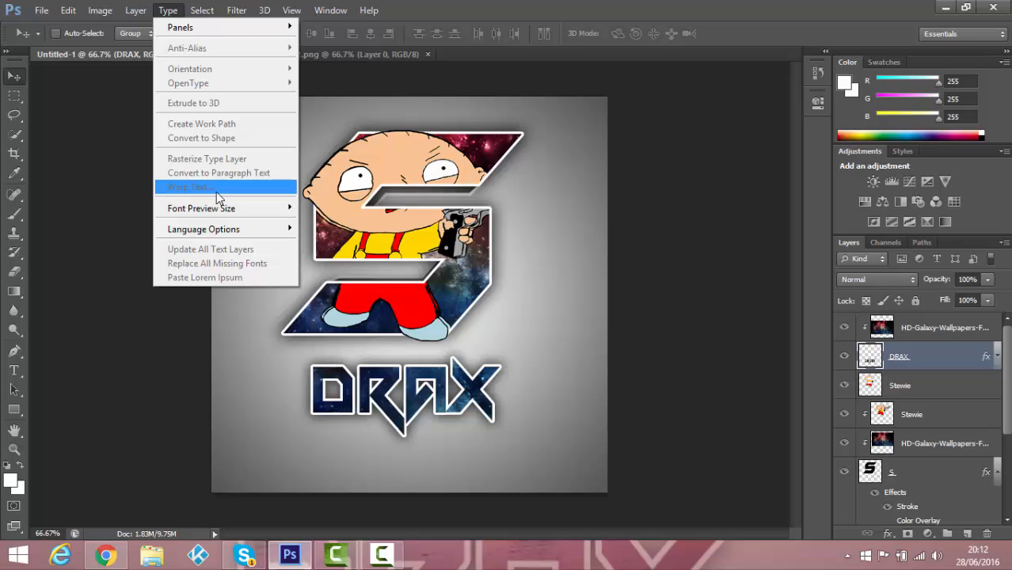
left_click(166, 11)
- Undo the repositioning of the galaxy texture inside the DRAX letters
left_click(16, 371)
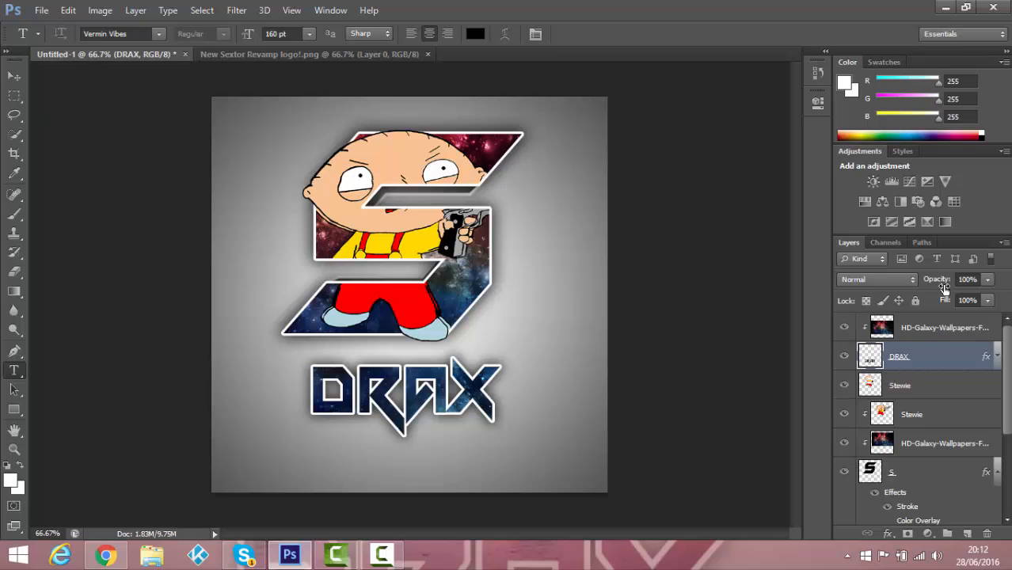
key("ctrl+z")
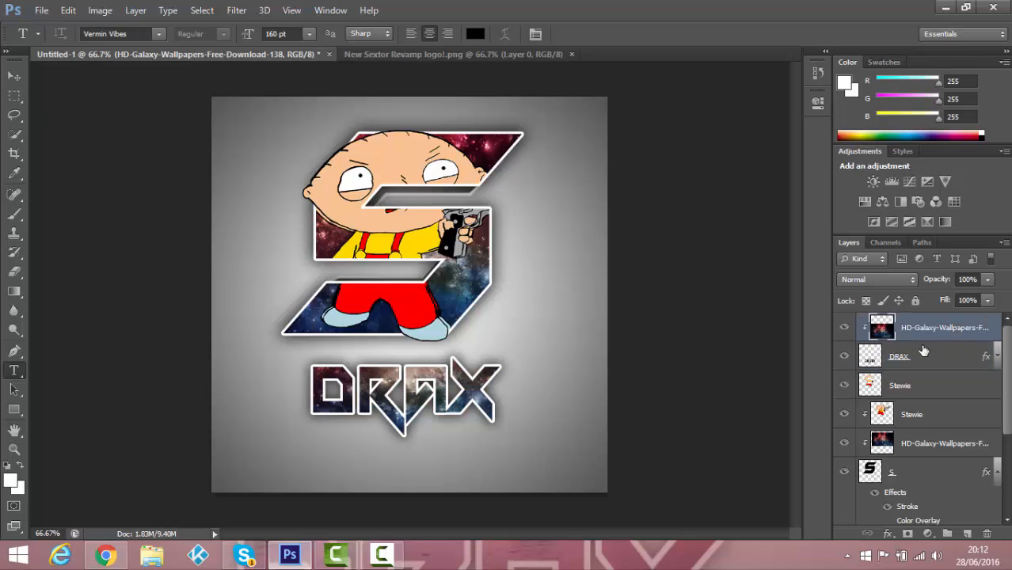
- Step back through the history until the galaxy texture and the DRAX lettering are both removed from below the S
key("ctrl+alt+z")
key("ctrl+alt+z")
key("ctrl+alt+z")
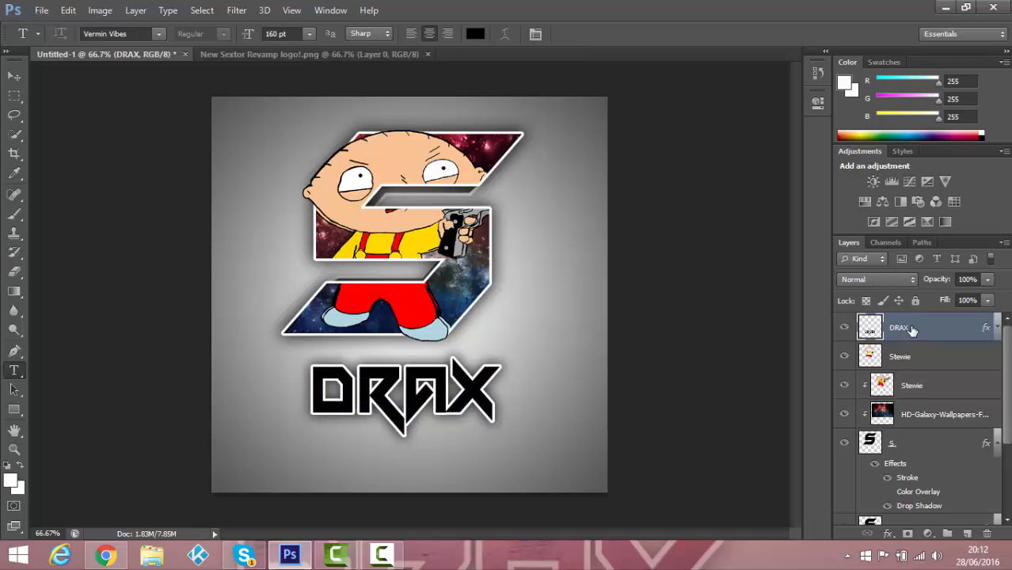
left_click(36, 13)
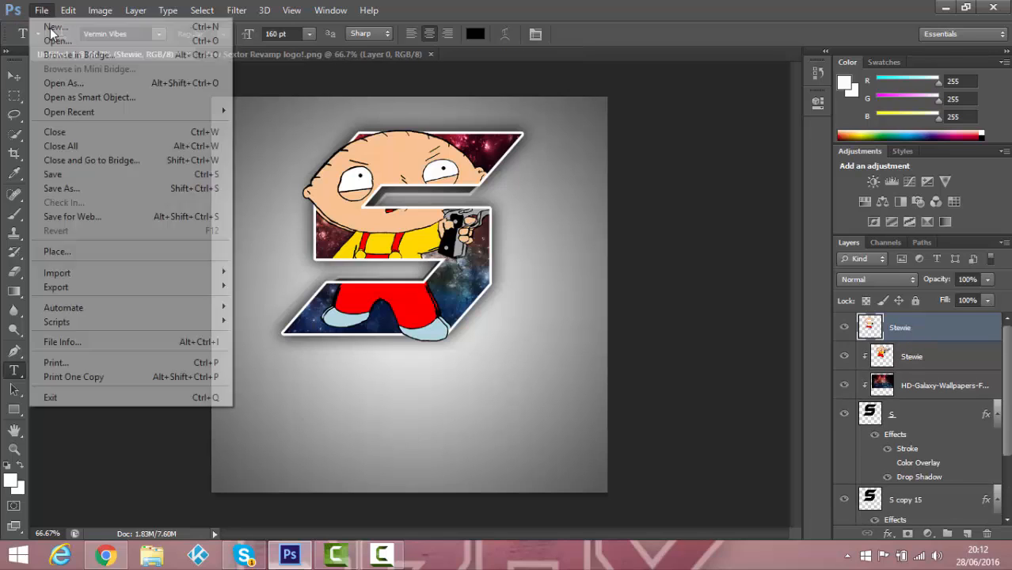
left_click(387, 434)
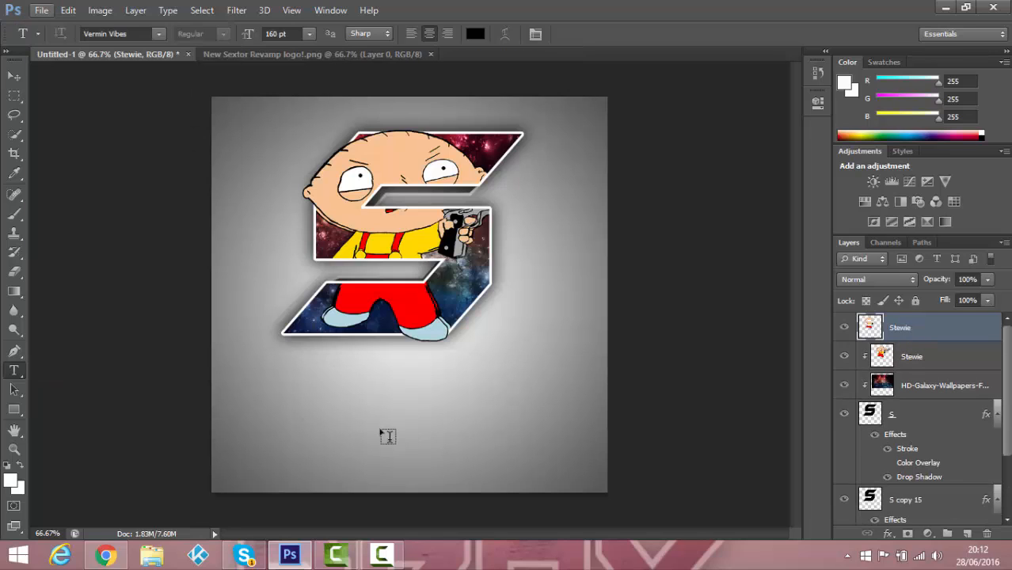
- Add the text "drax" in black 160 pt Vermin Vibes, centred below the S logo
left_click(405, 413)
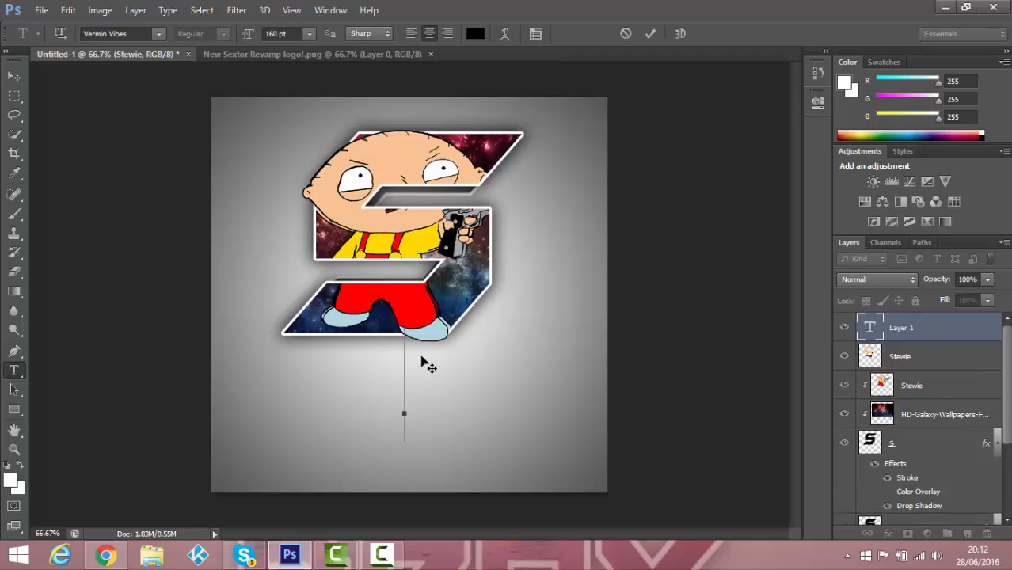
type("DRAX")
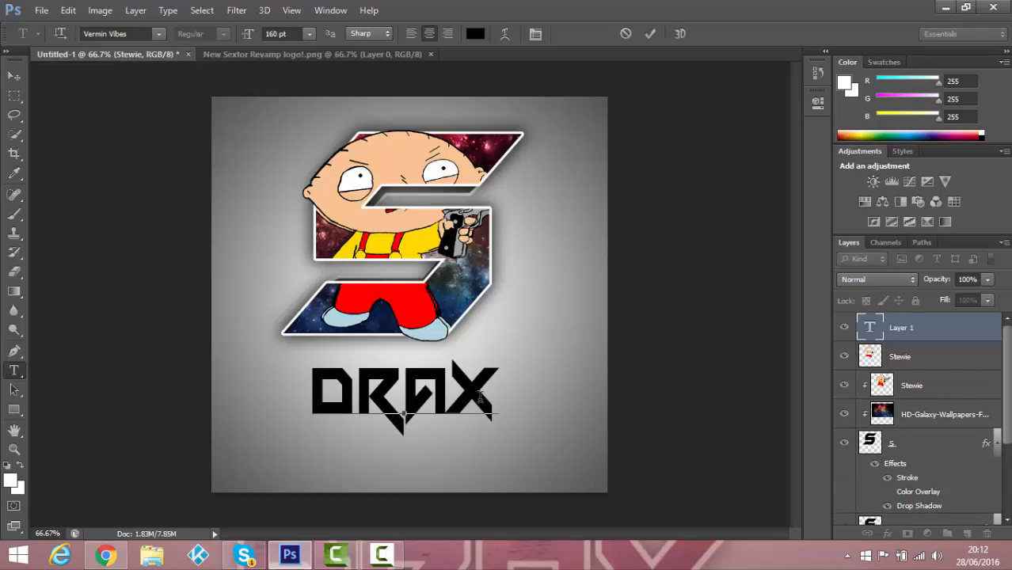
left_click_drag(493, 400, 341, 406)
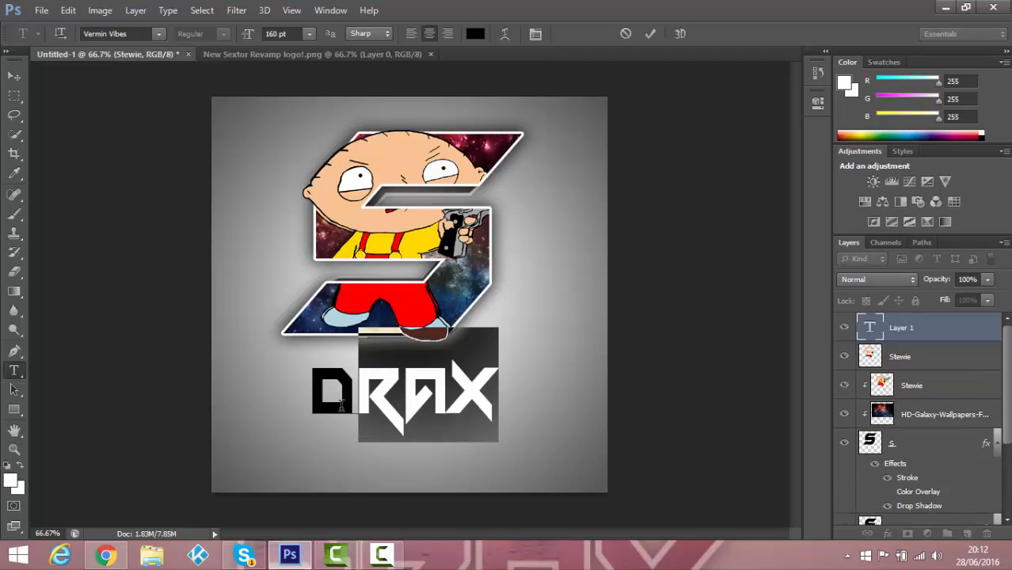
left_click(971, 321)
- Warp the drax text layer with the horizontal Bulge style
right_click(939, 323)
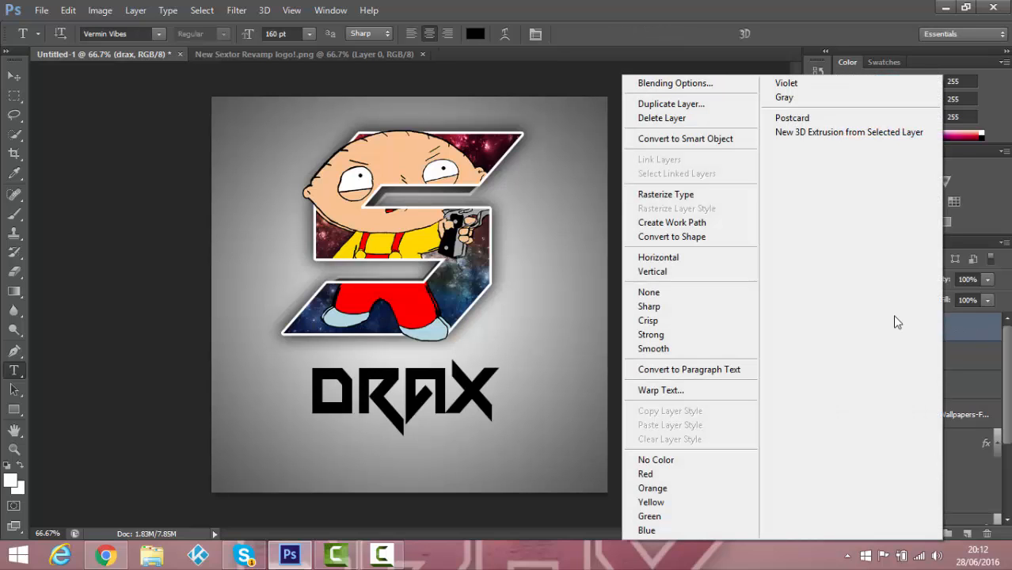
left_click(642, 390)
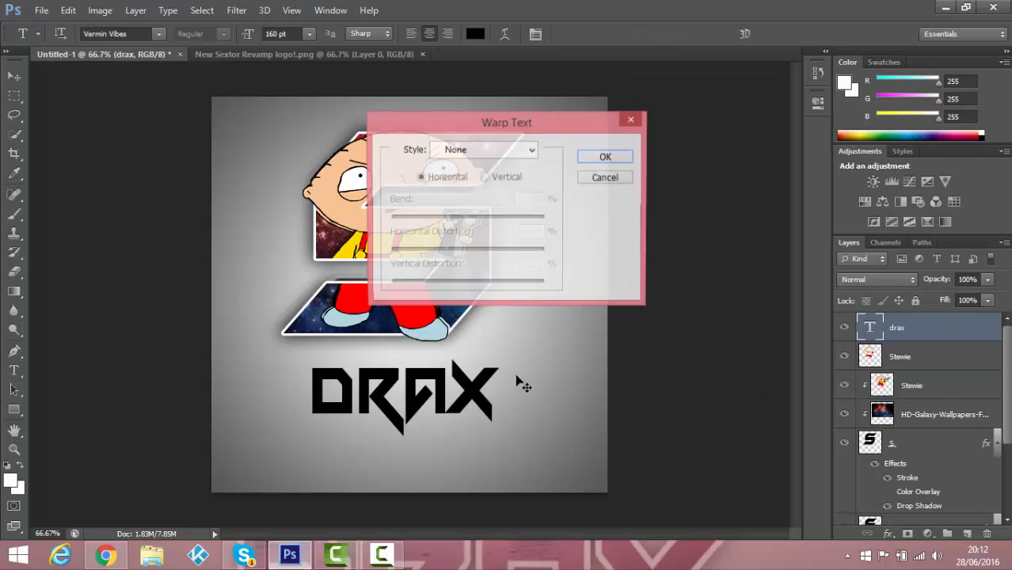
left_click(478, 150)
left_click(481, 264)
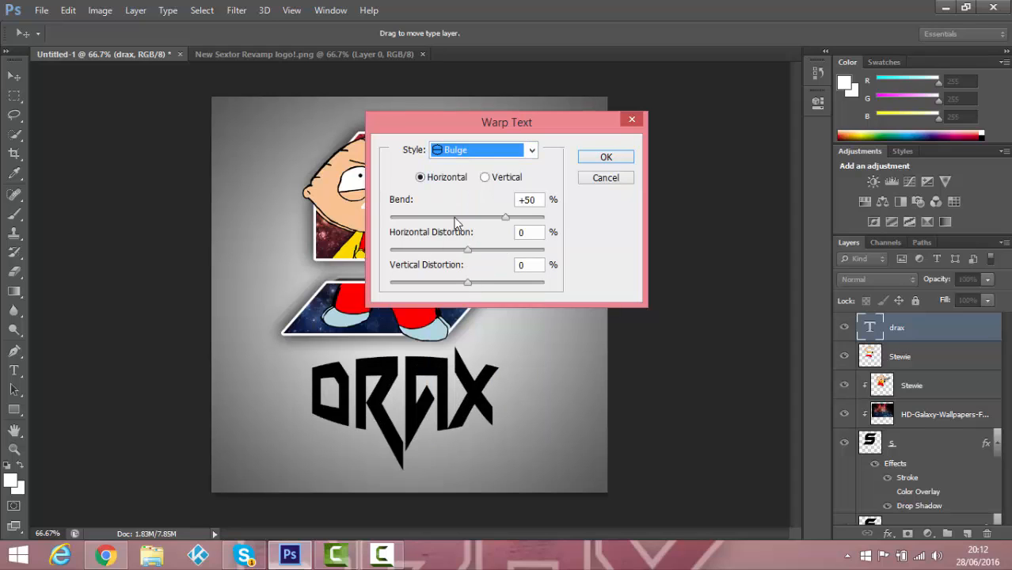
- Try the Inflate, Twist and Arc warp styles on the drax text
left_click(505, 154)
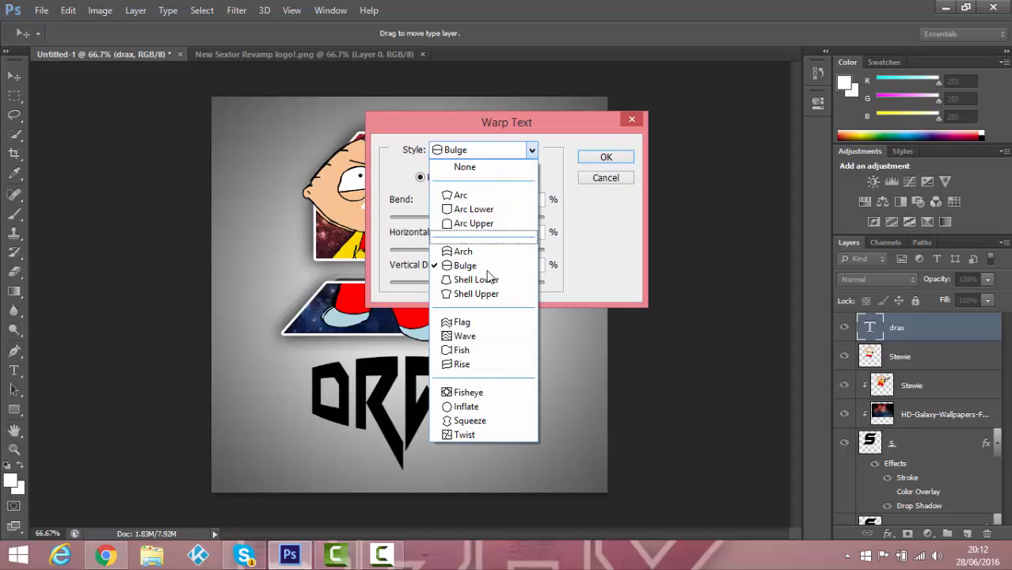
left_click(494, 405)
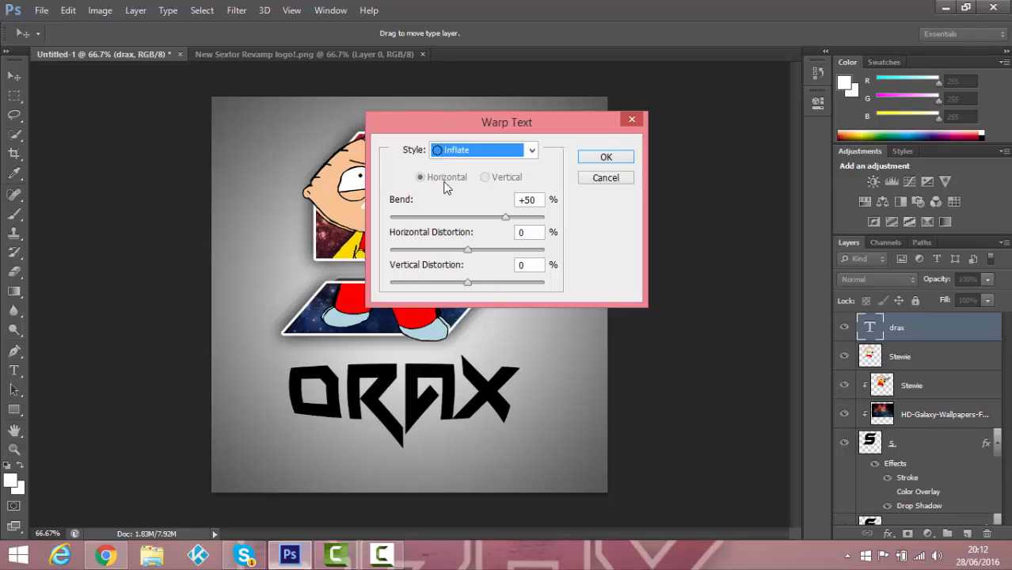
left_click(480, 150)
left_click(490, 435)
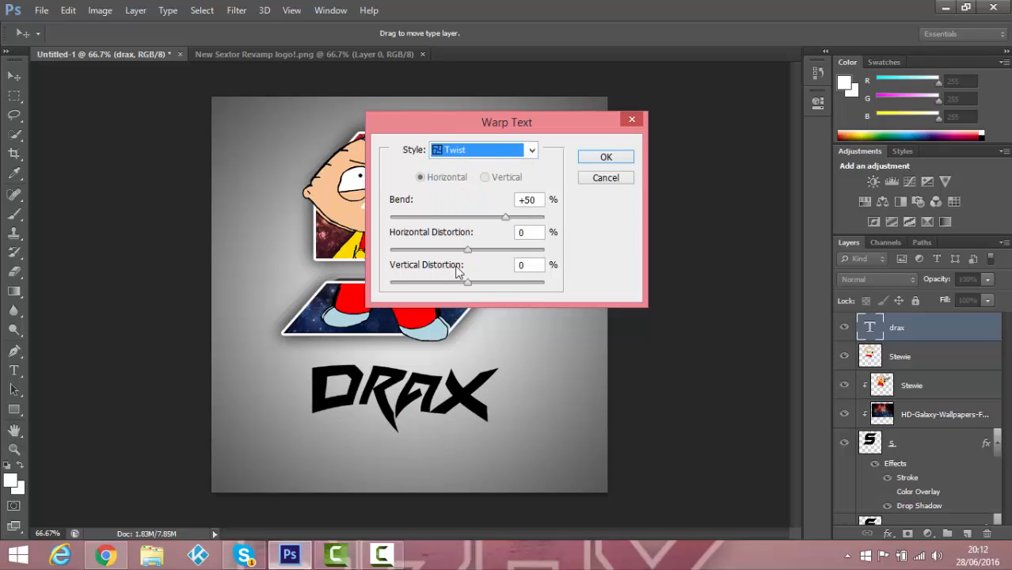
left_click(473, 150)
left_click(479, 196)
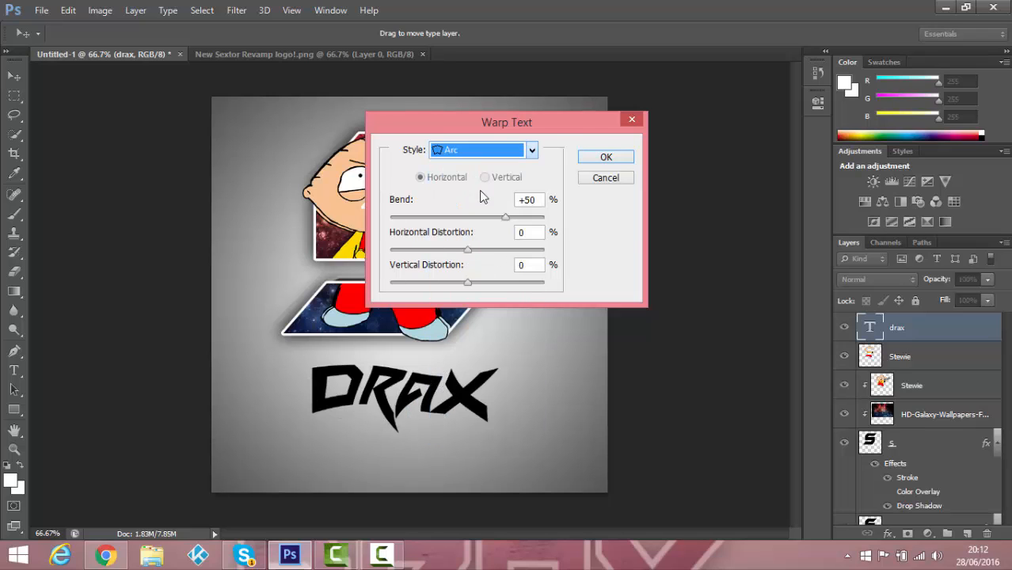
- Apply a horizontal Bulge warp with a bend of +19% to the drax text
left_click(486, 151)
left_click(479, 264)
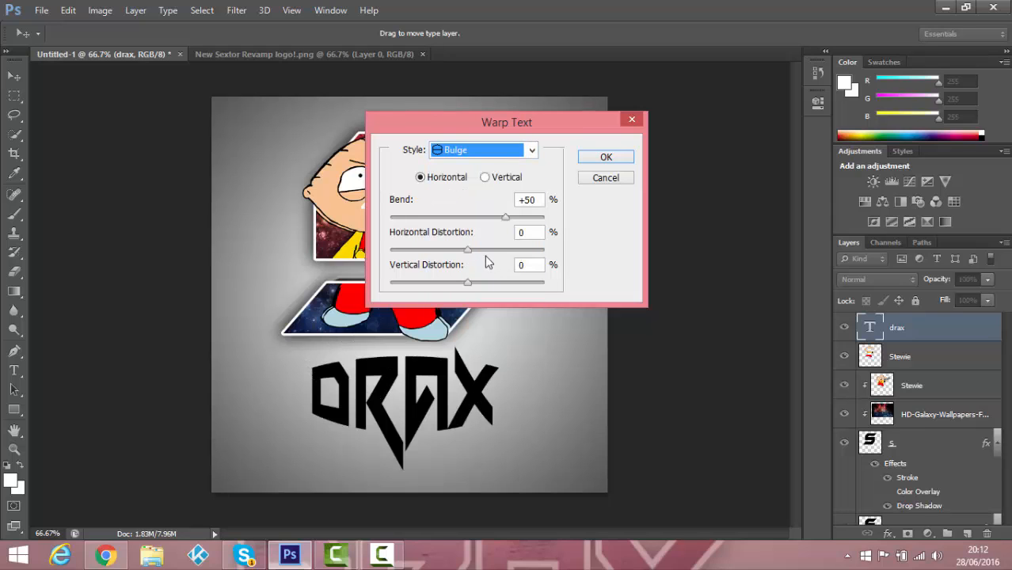
left_click_drag(505, 222, 486, 221)
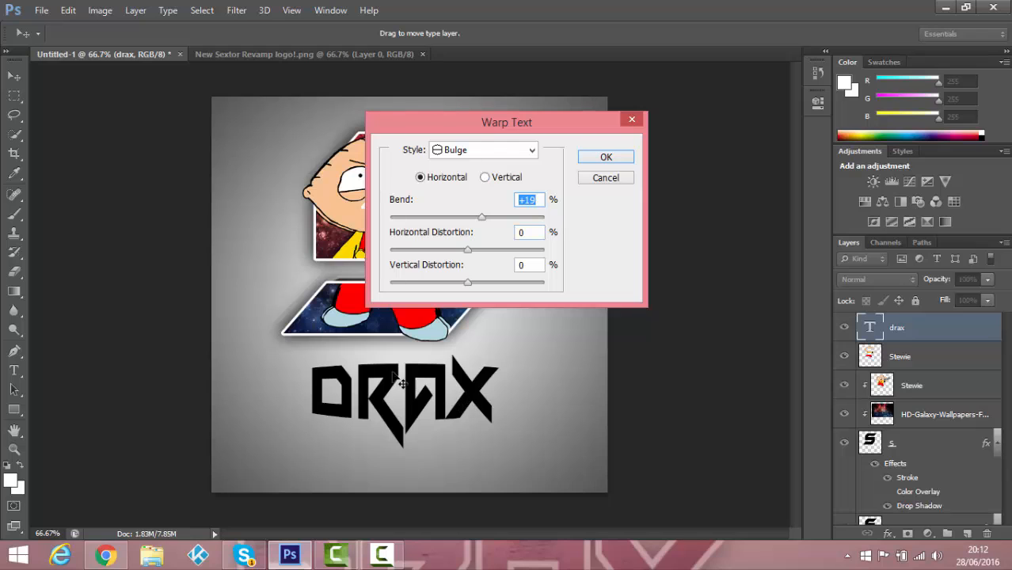
left_click(605, 158)
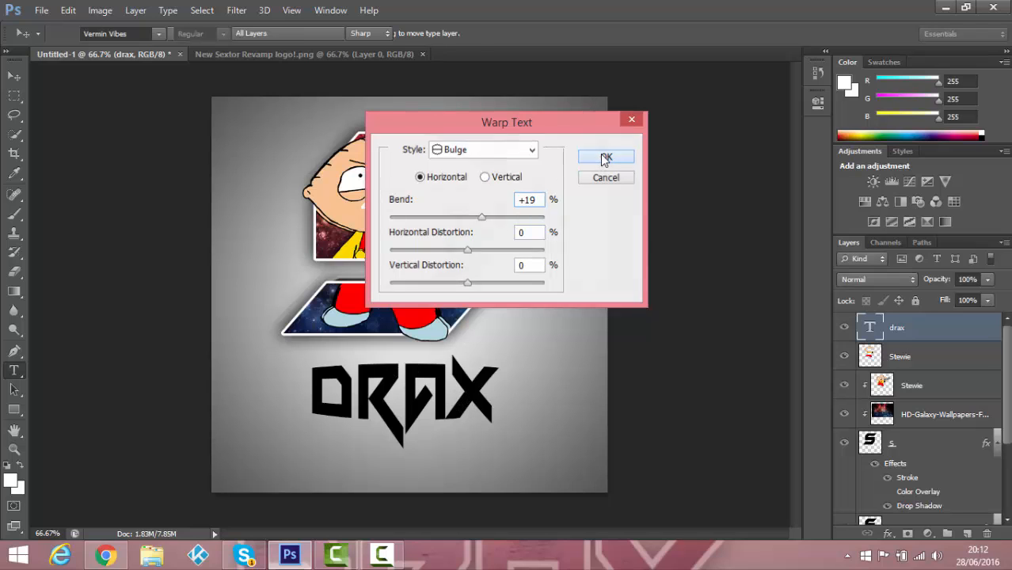
- Rasterize the warped drax text and give it a 5 px white outside stroke
right_click(927, 320)
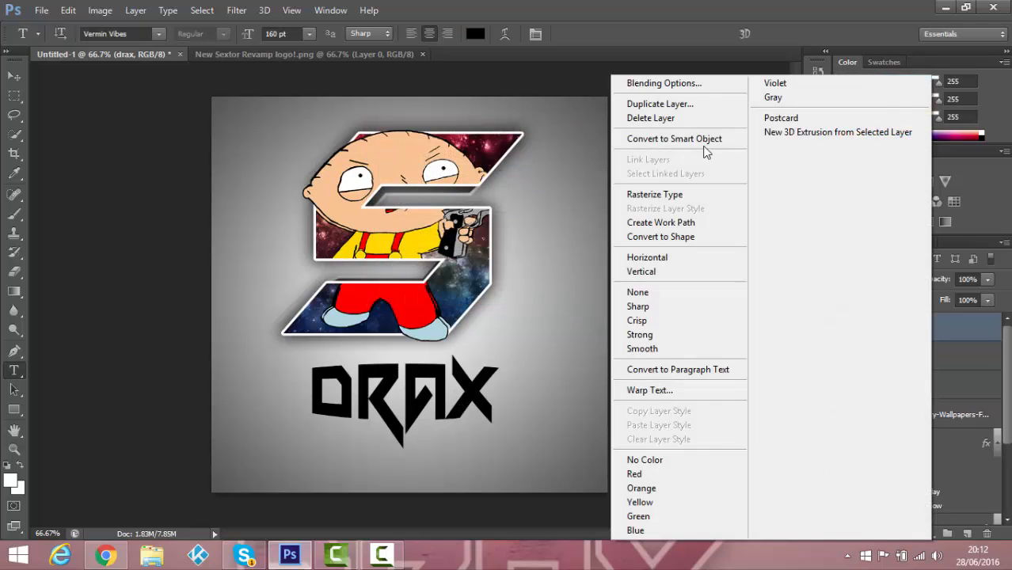
left_click(703, 194)
right_click(932, 320)
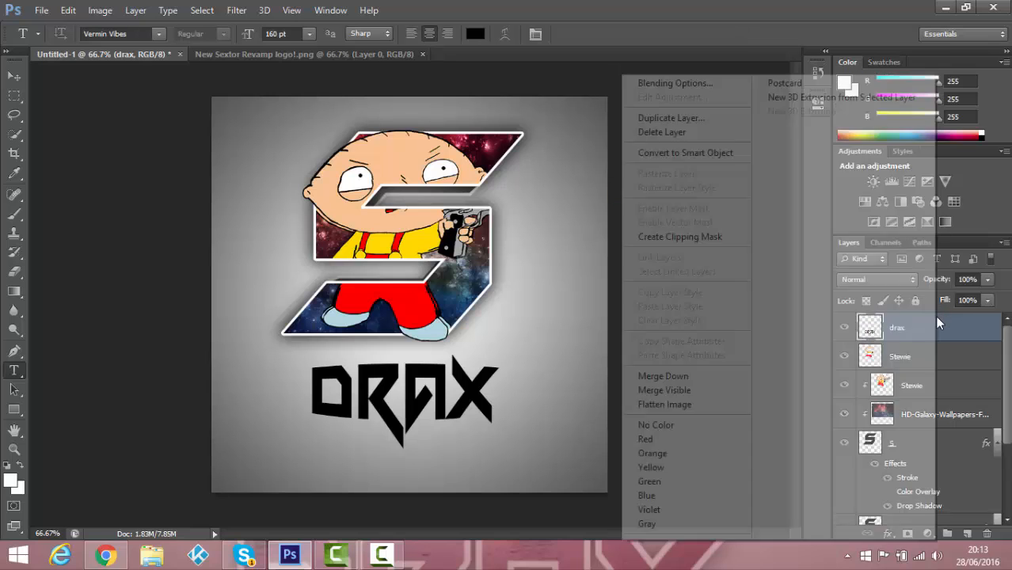
left_click(675, 84)
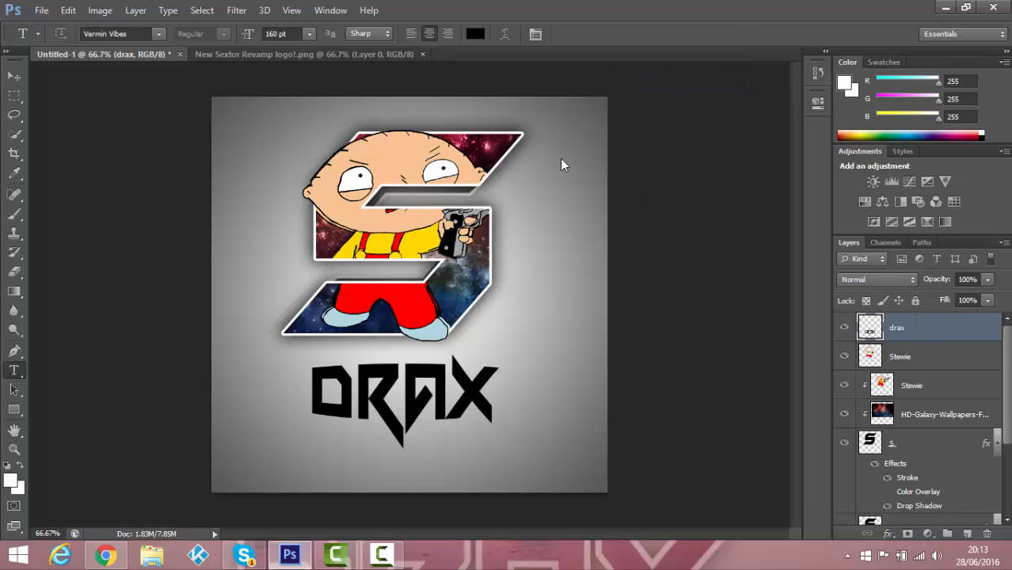
left_click(554, 196)
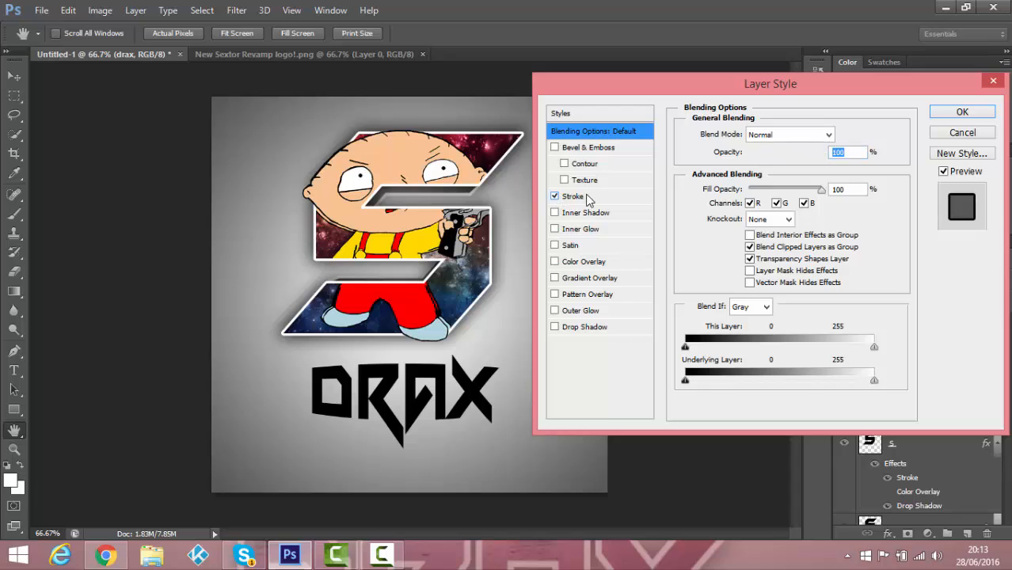
mouse_move(742, 137)
left_mouse_down()
mouse_move(756, 136)
mouse_move(740, 137)
left_mouse_up()
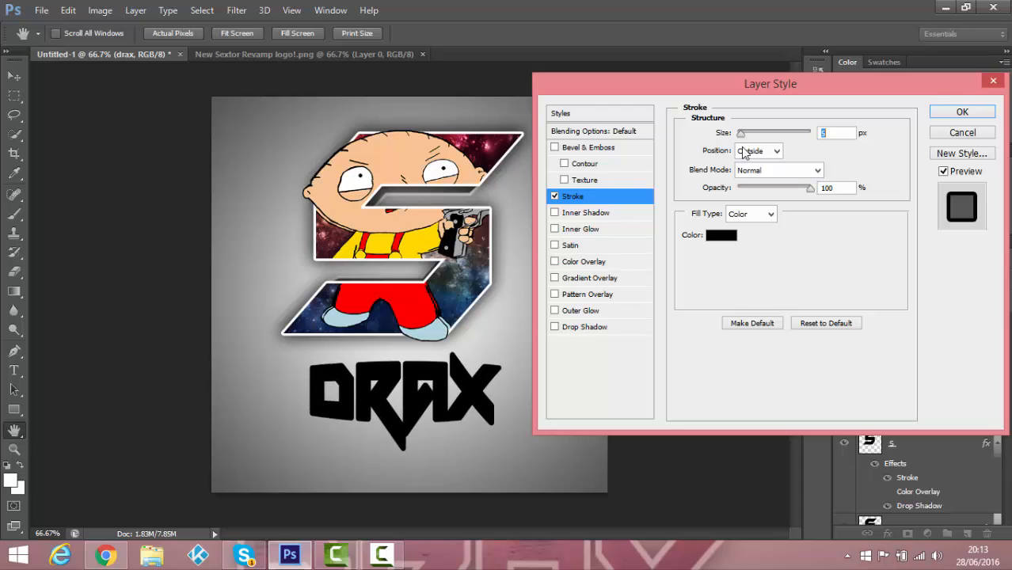
left_click(730, 234)
left_click(310, 136)
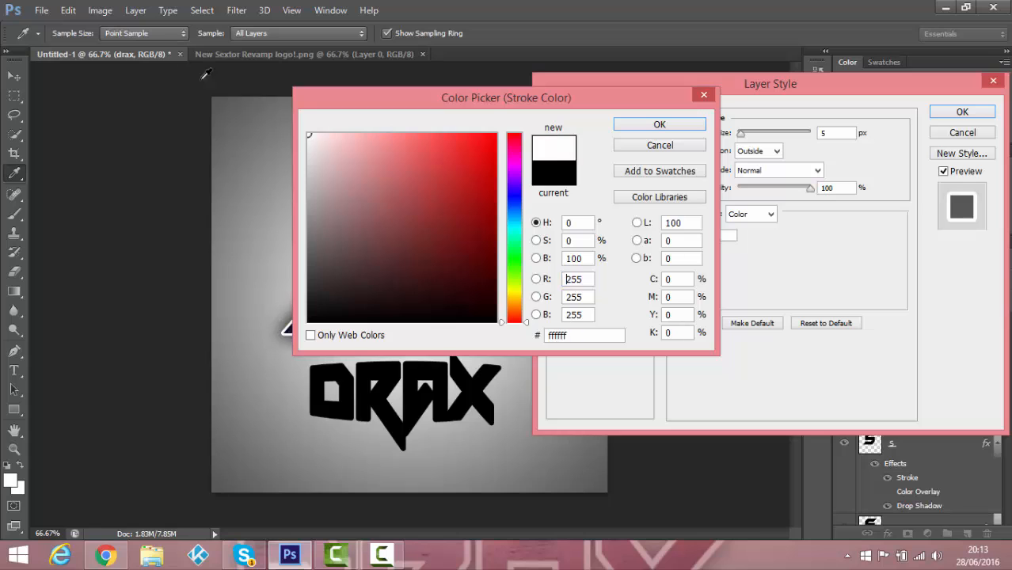
left_click(659, 124)
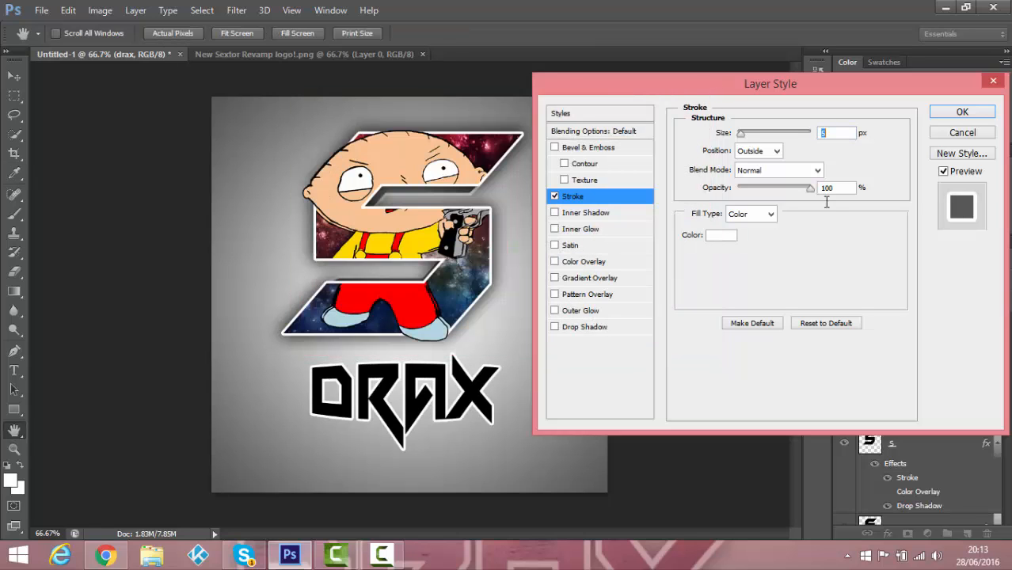
- Add a drop shadow to the drax lettering with 0 px distance, 18% spread and an enlarged size
left_click(570, 329)
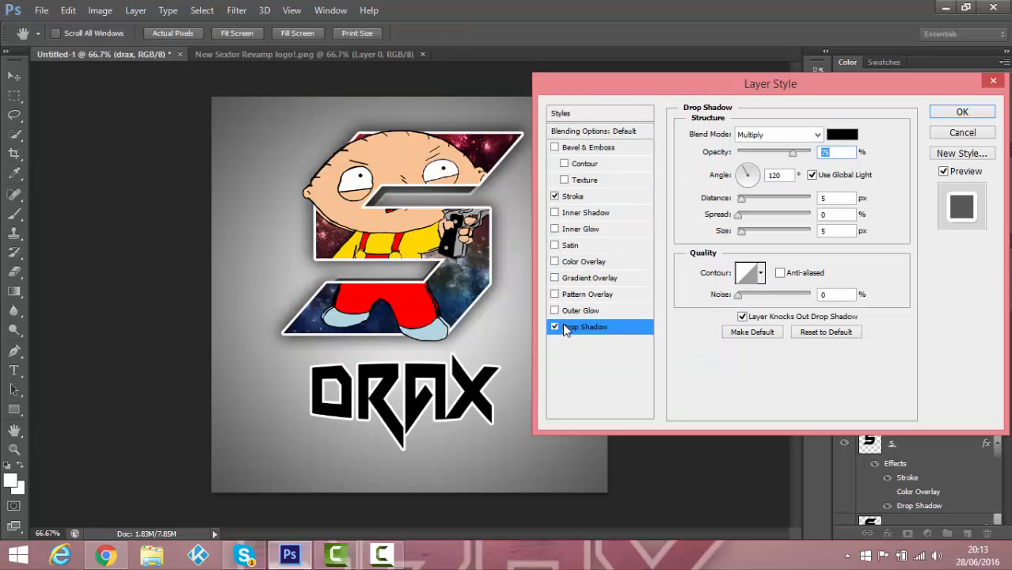
left_click_drag(740, 199, 723, 202)
left_click(751, 215)
left_click(755, 231)
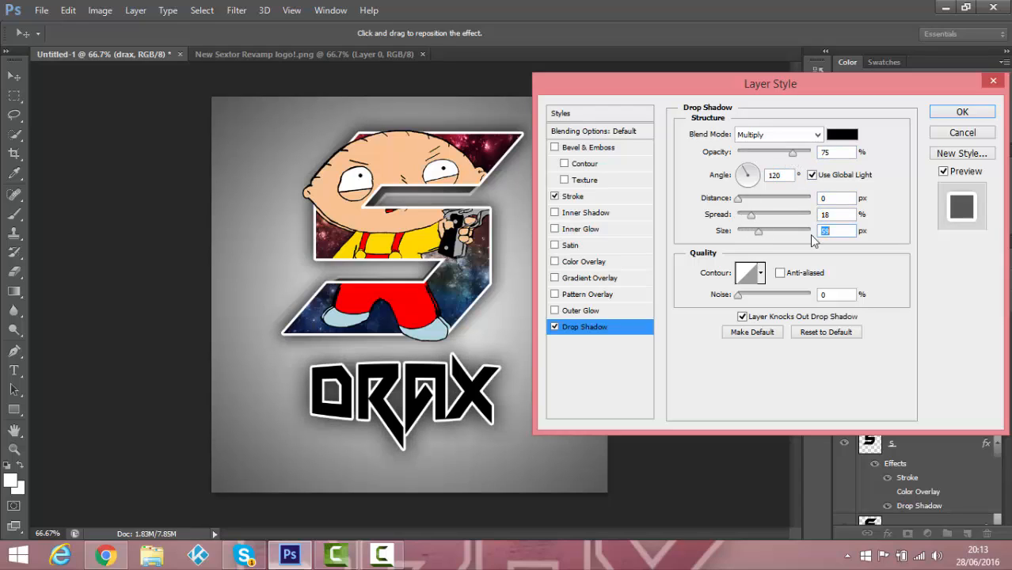
left_click(961, 114)
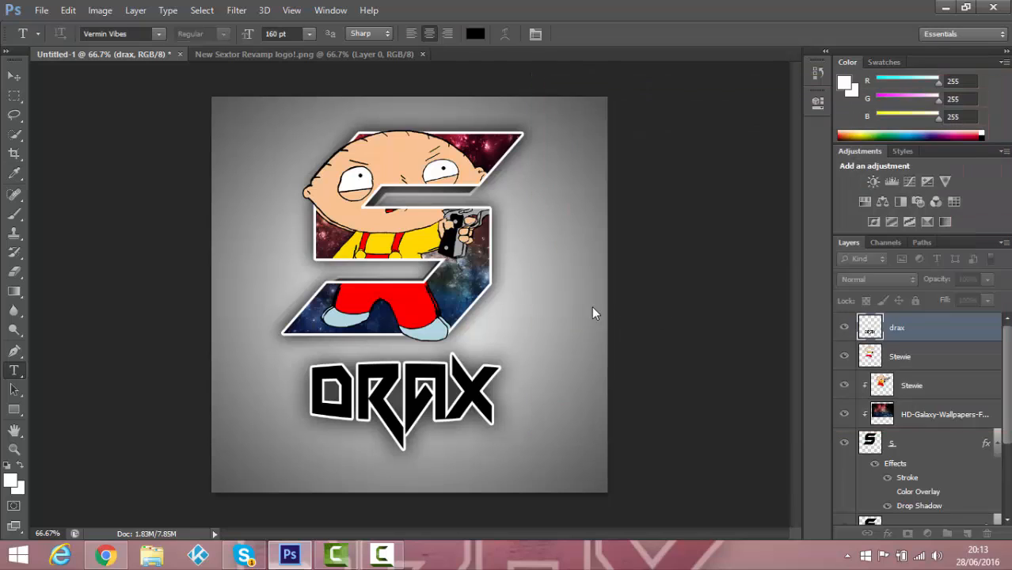
- Place the image HD-Galaxy-Wallpapers-Free-Download-138 above the drax layer and shift it down so its blue area covers the lettering
left_click(41, 11)
left_click(102, 250)
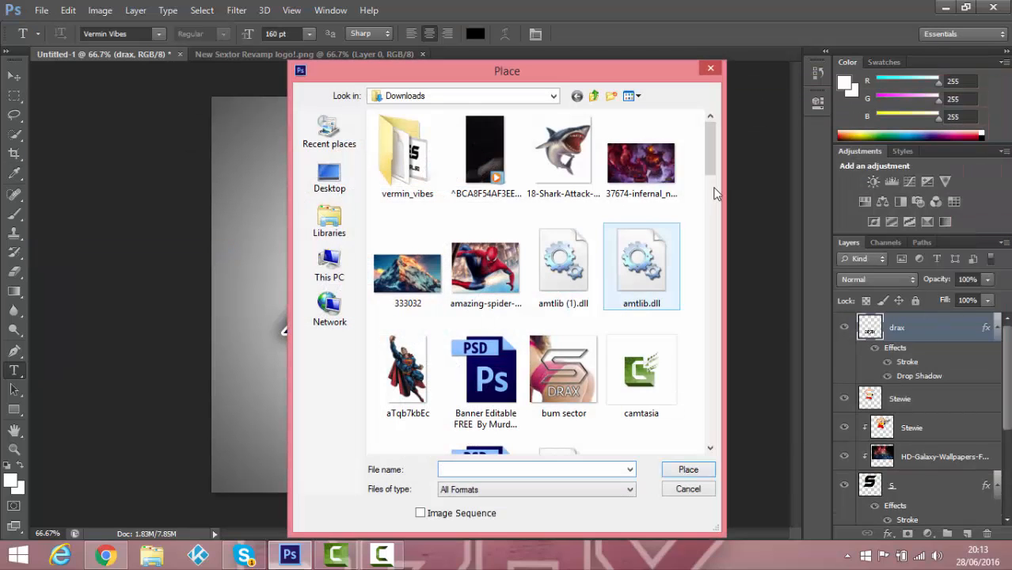
scroll(714, 200, "down", 3)
scroll(714, 200, "down", 4)
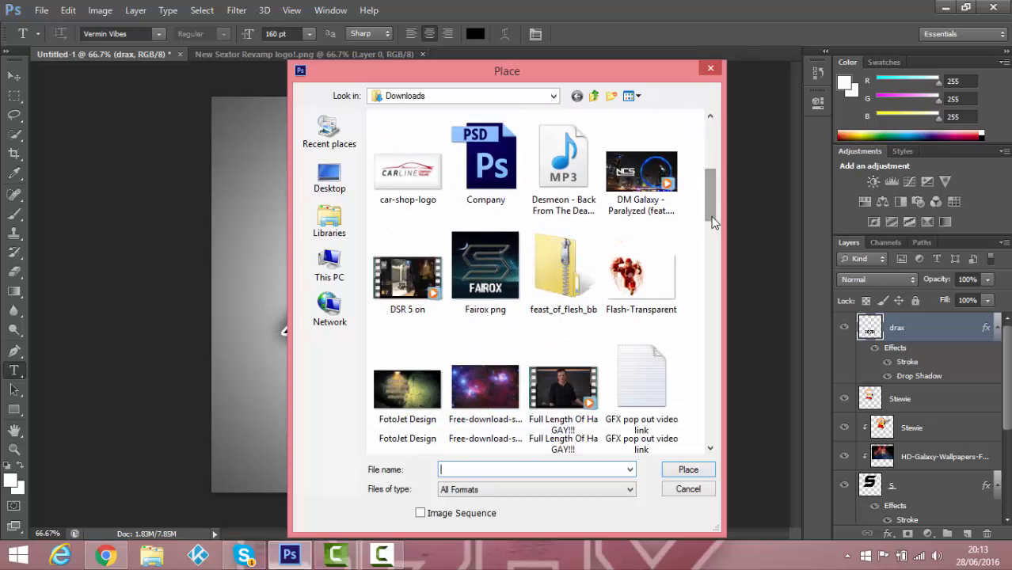
double_click(649, 233)
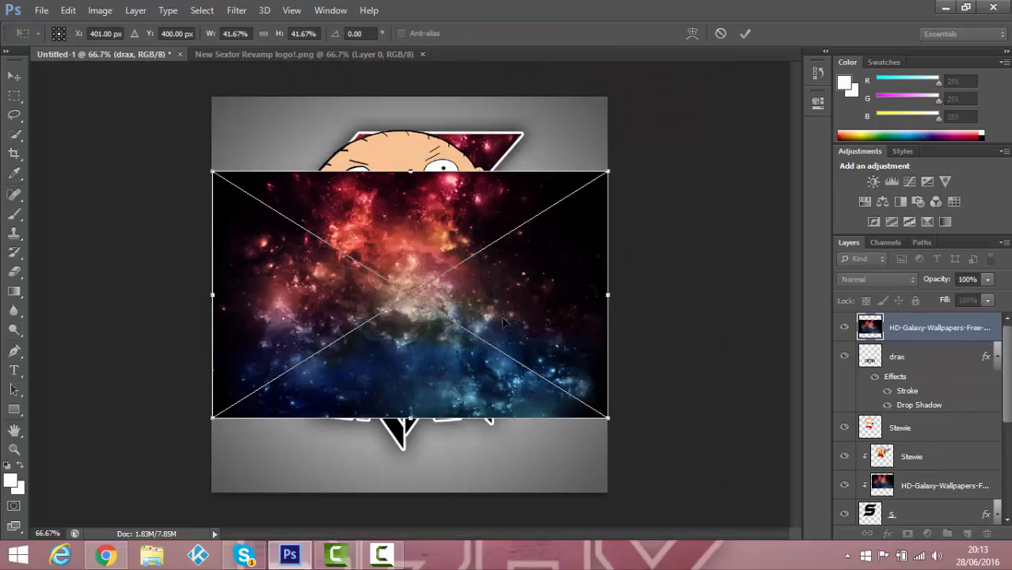
left_click_drag(529, 287, 538, 317)
key("Return")
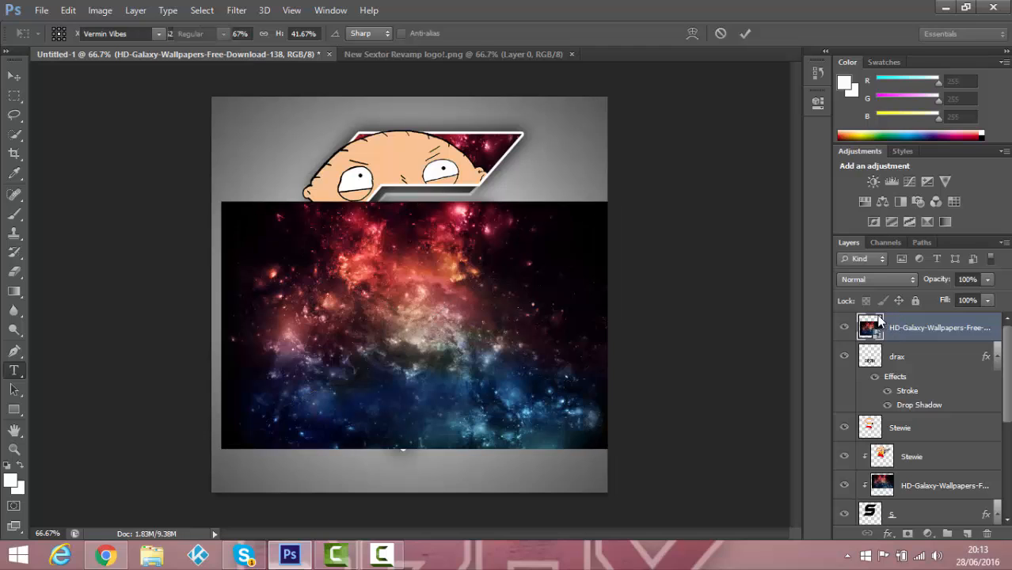
- Rasterize the placed galaxy layer and clip it to the drax lettering with a clipping mask
right_click(884, 325)
left_click(661, 208)
right_click(900, 336)
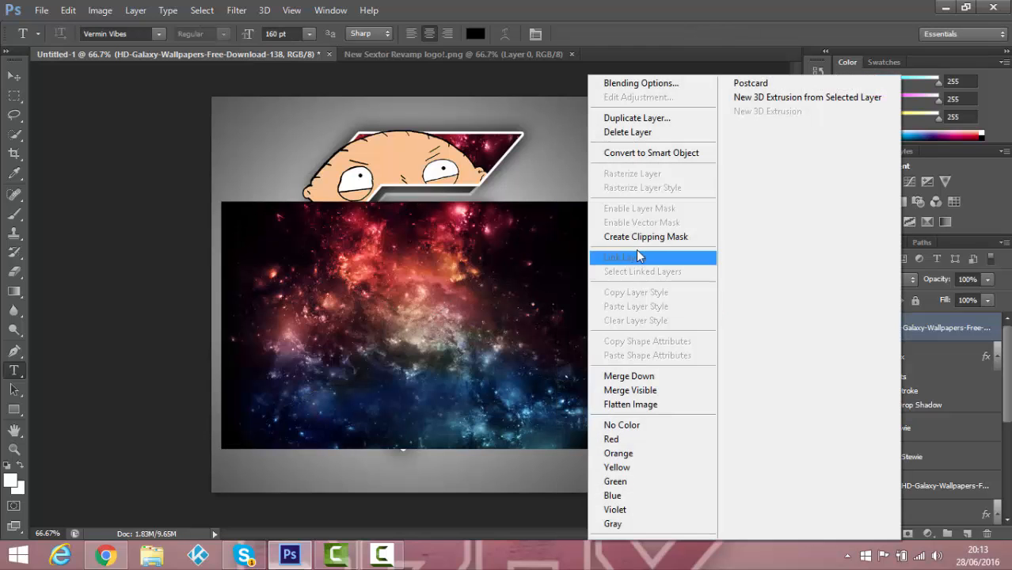
left_click(645, 237)
left_click_drag(548, 351, 550, 364)
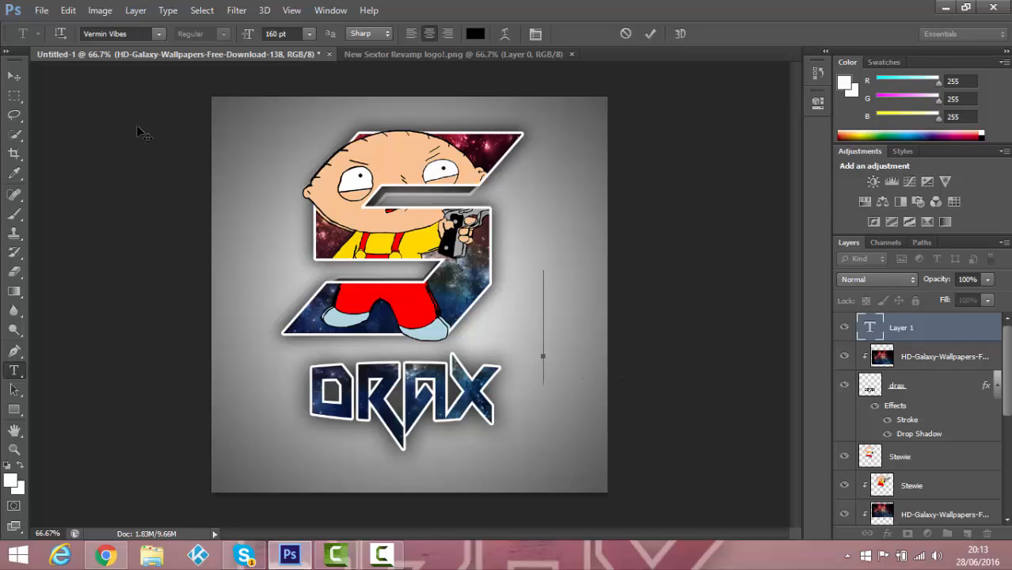
left_click(14, 76)
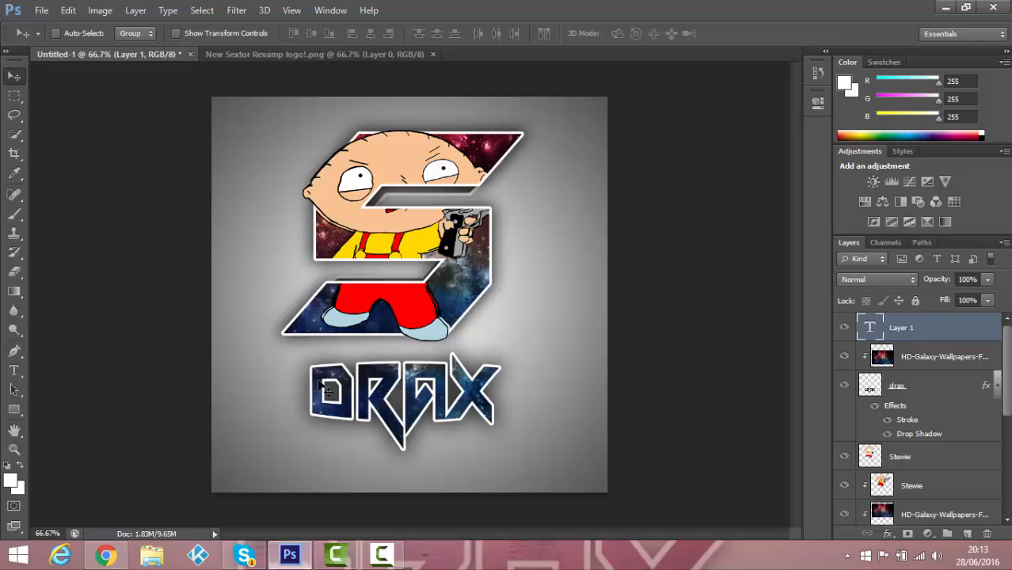
- Compare the design with the New Sextor Revamp logo!.png document and return to Untitled-1
left_click(310, 54)
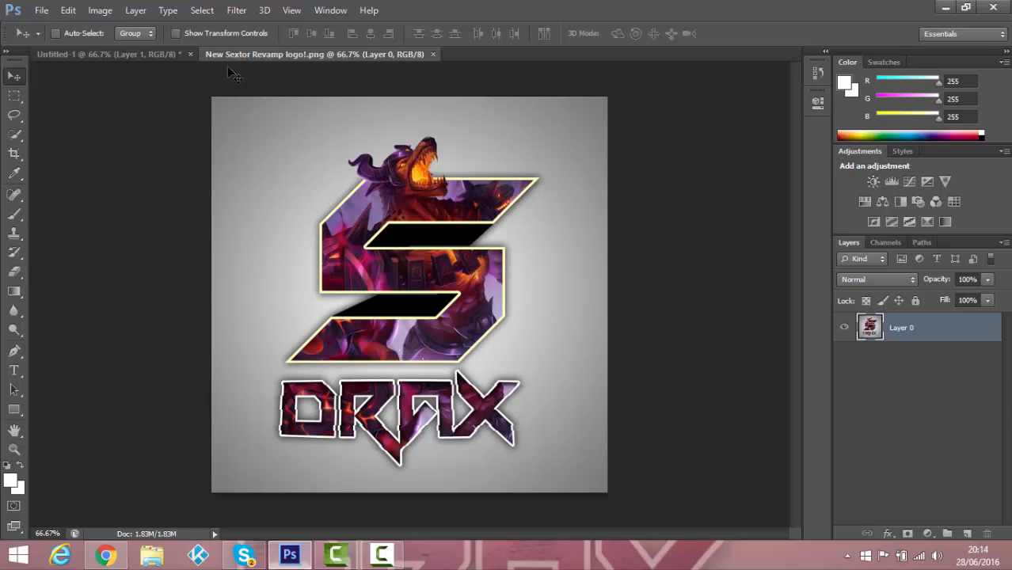
left_click(177, 58)
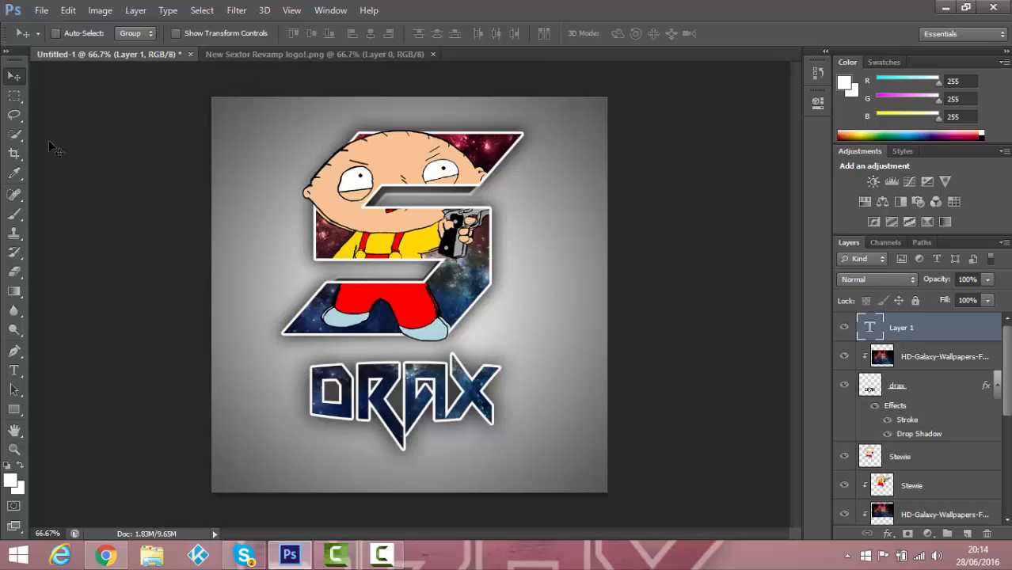
- Select four separate thin horizontal strips across the DRAX lettering with the Rectangular Marquee tool, adding each to the selection
left_click(15, 95)
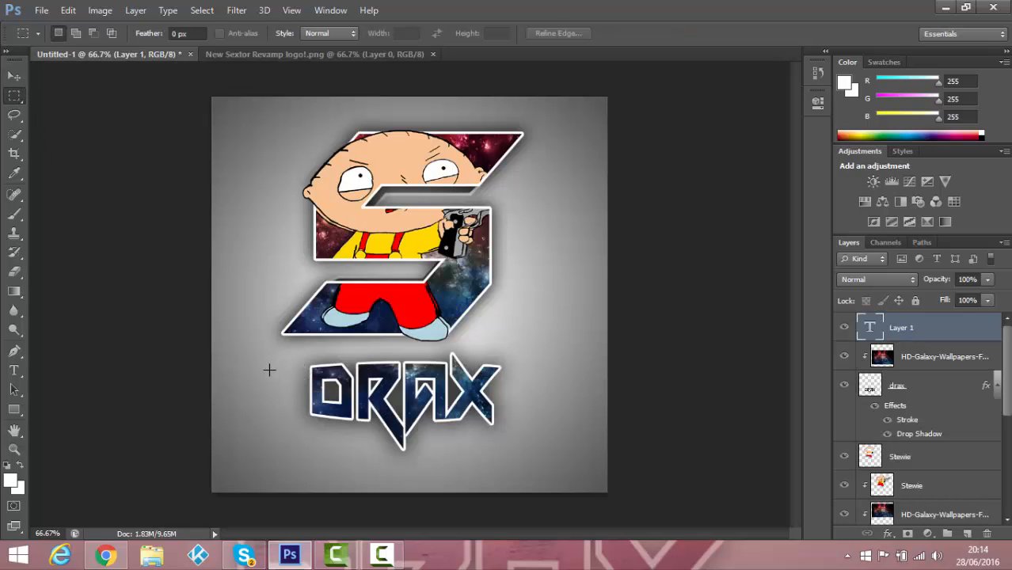
left_click_drag(257, 360, 520, 369)
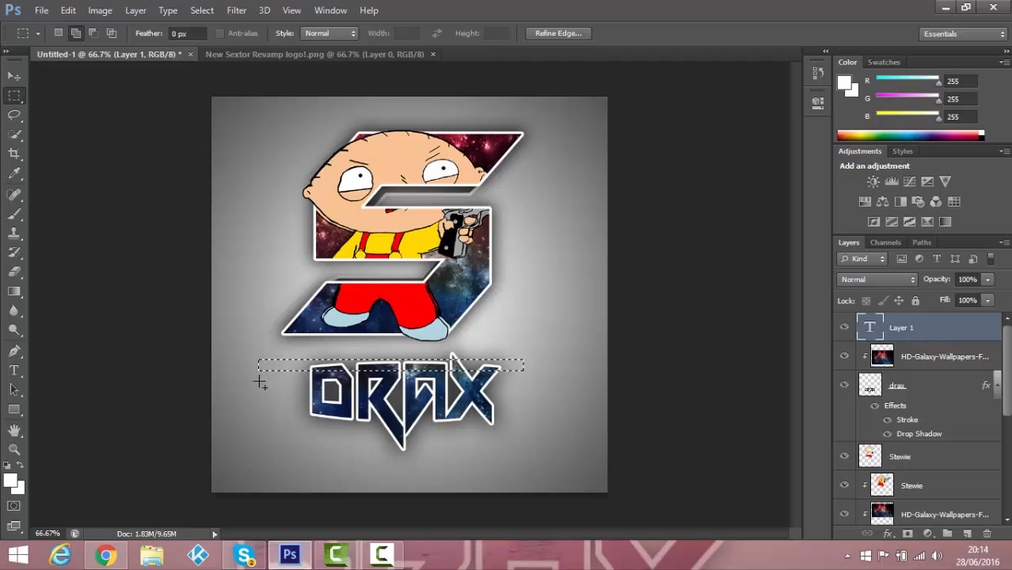
left_click_drag(258, 380, 562, 385)
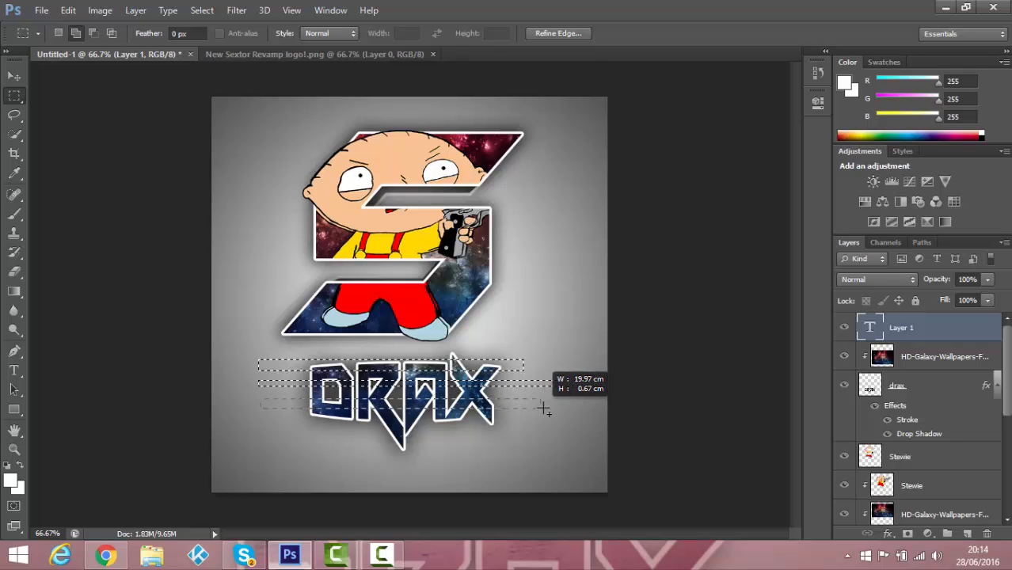
left_click_drag(545, 406, 581, 407)
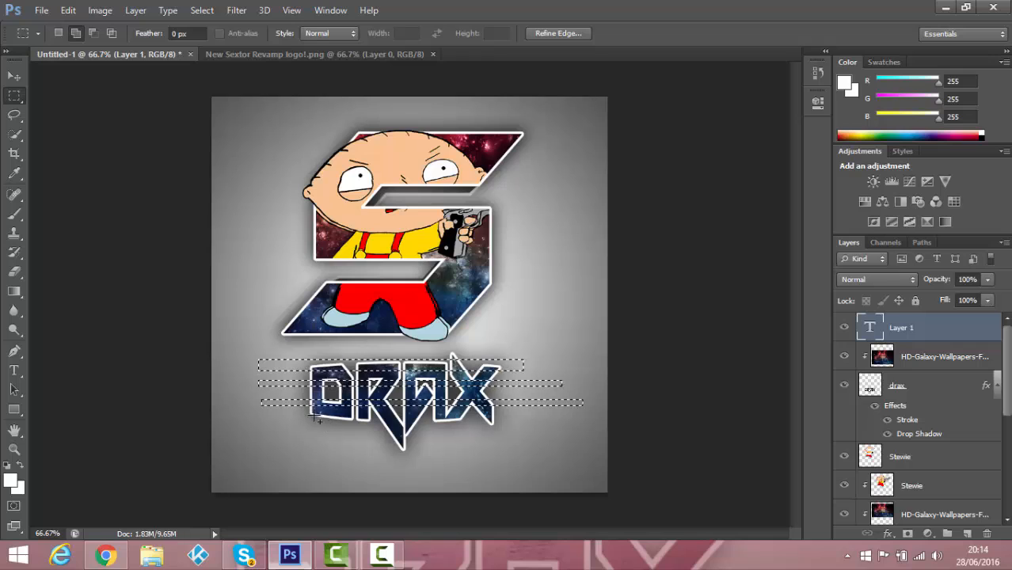
left_click_drag(531, 431, 560, 425)
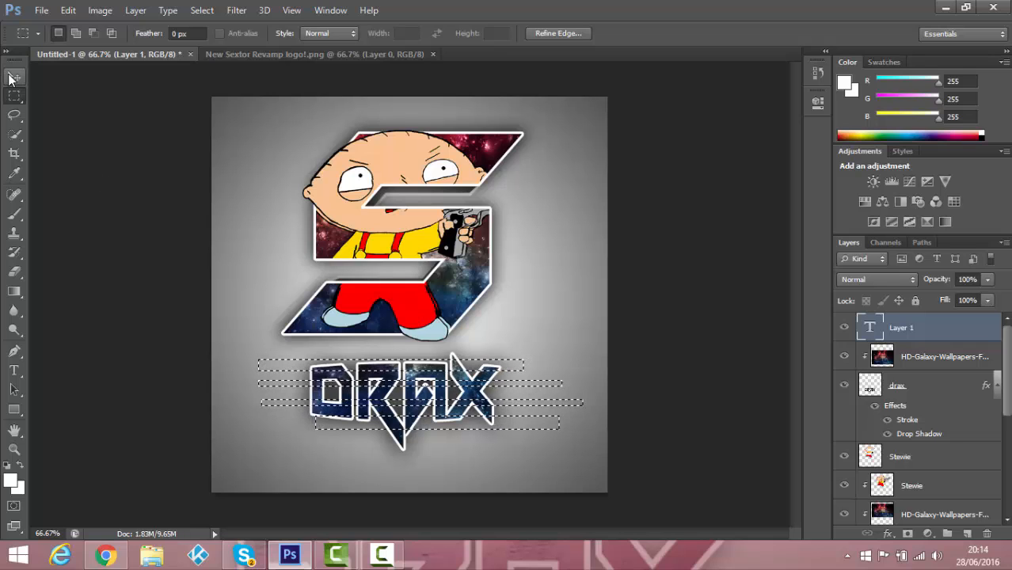
- Try to nudge the selected strips upward with the Move tool while the Layer 1 type layer is active
left_click(13, 78)
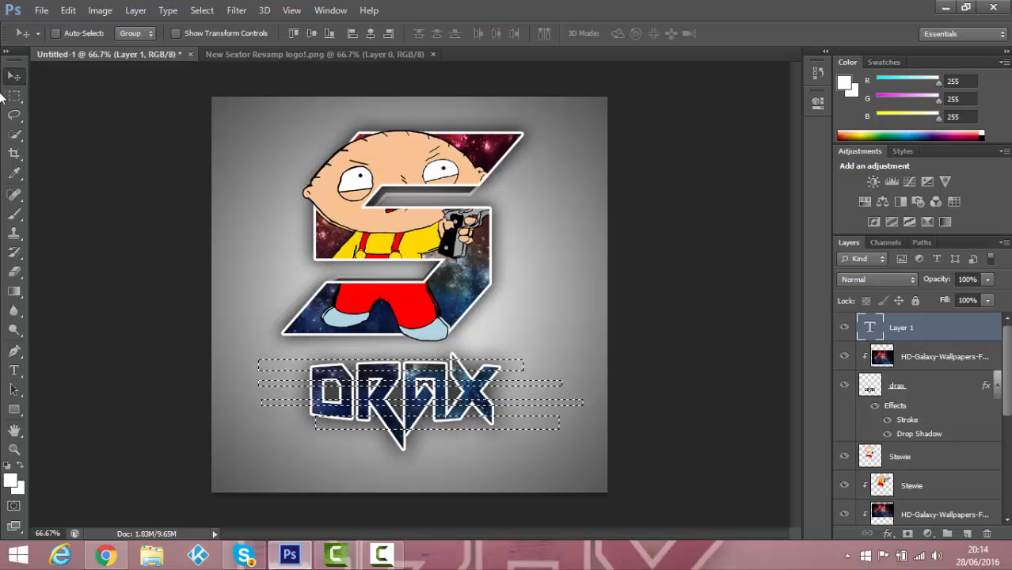
key("Up")
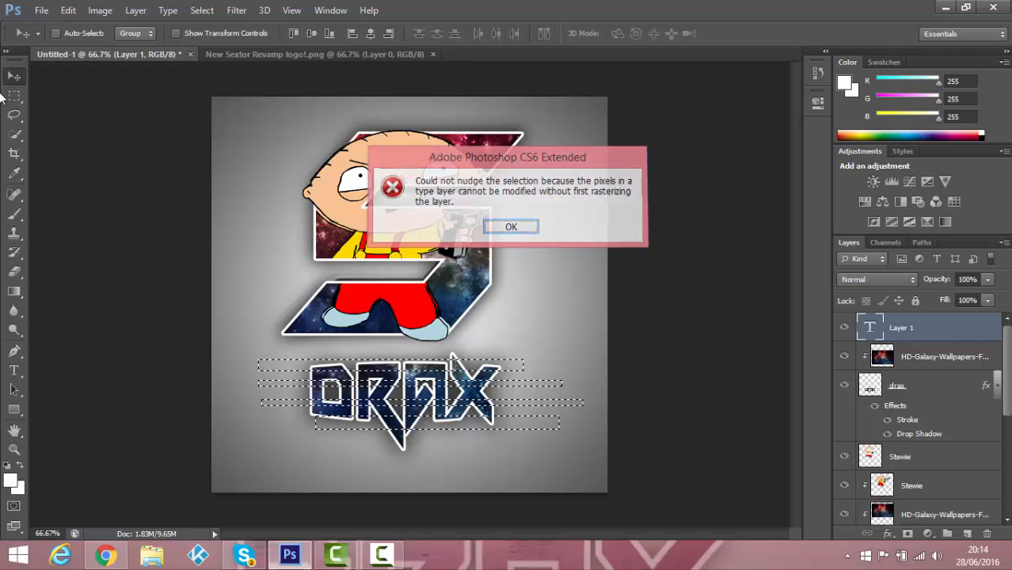
key("Return")
key("Up")
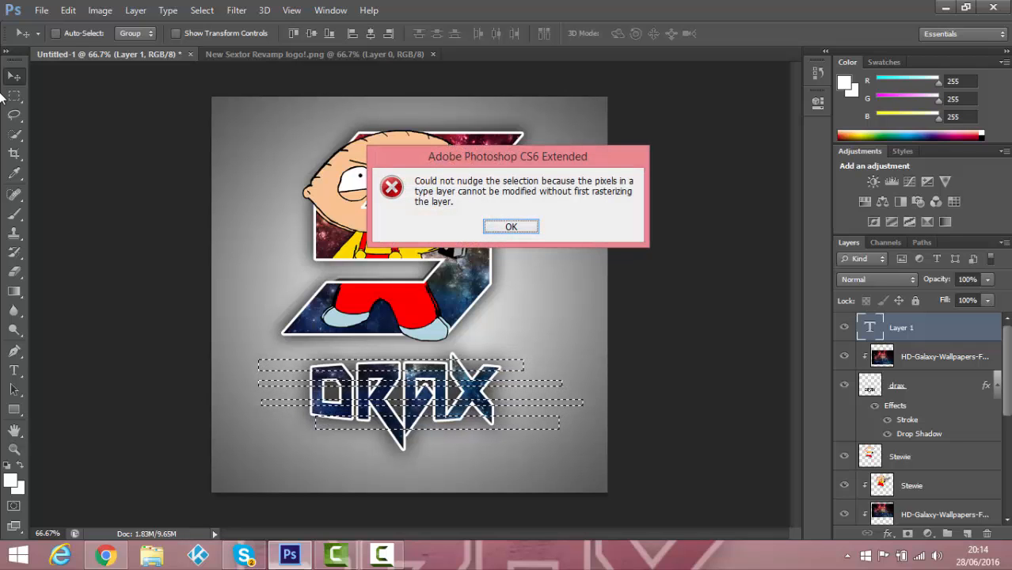
key("Return")
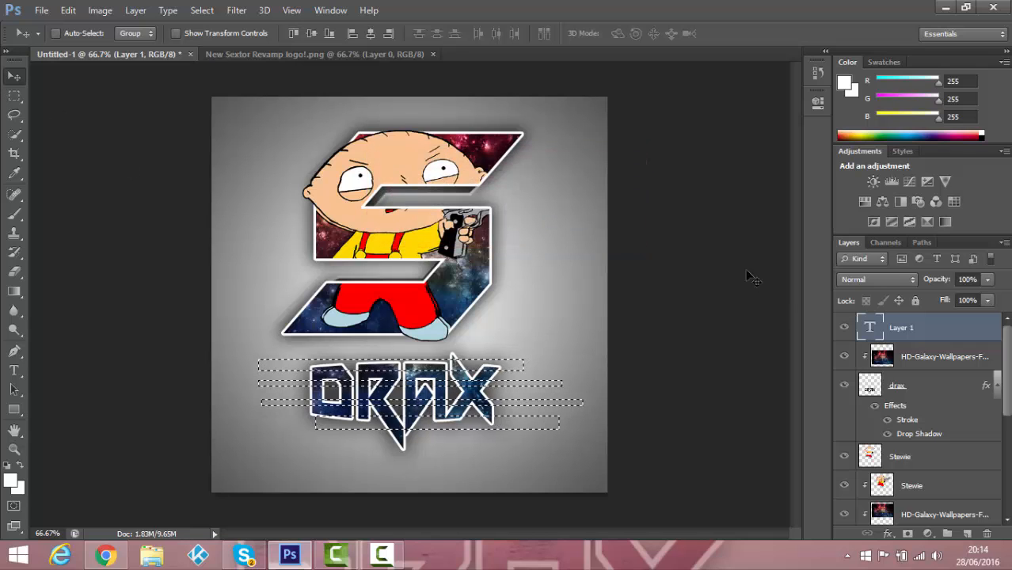
- Rasterize the Layer 1 type layer and try to move the selected strips on it
right_click(937, 329)
left_click(647, 198)
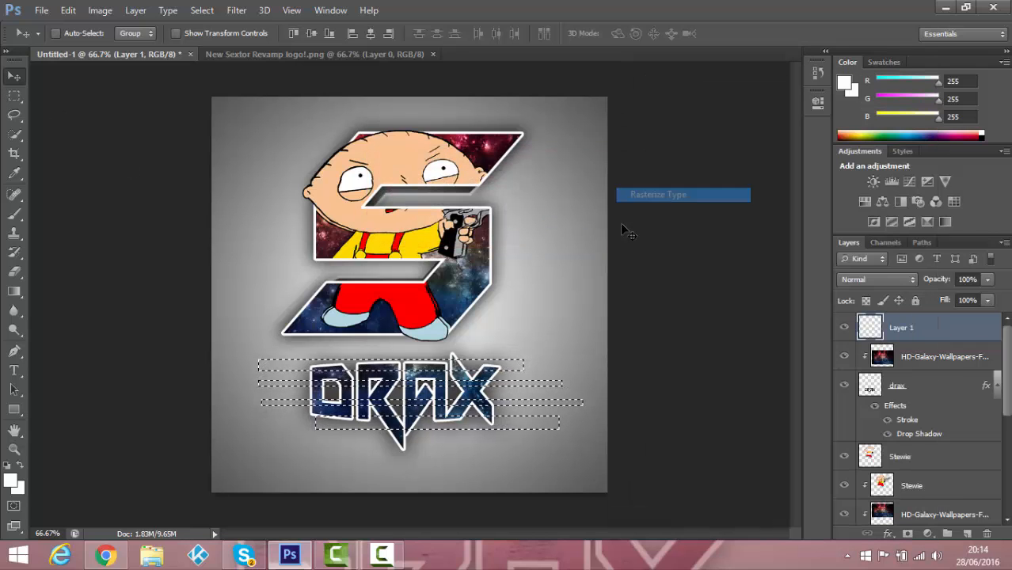
key("Up")
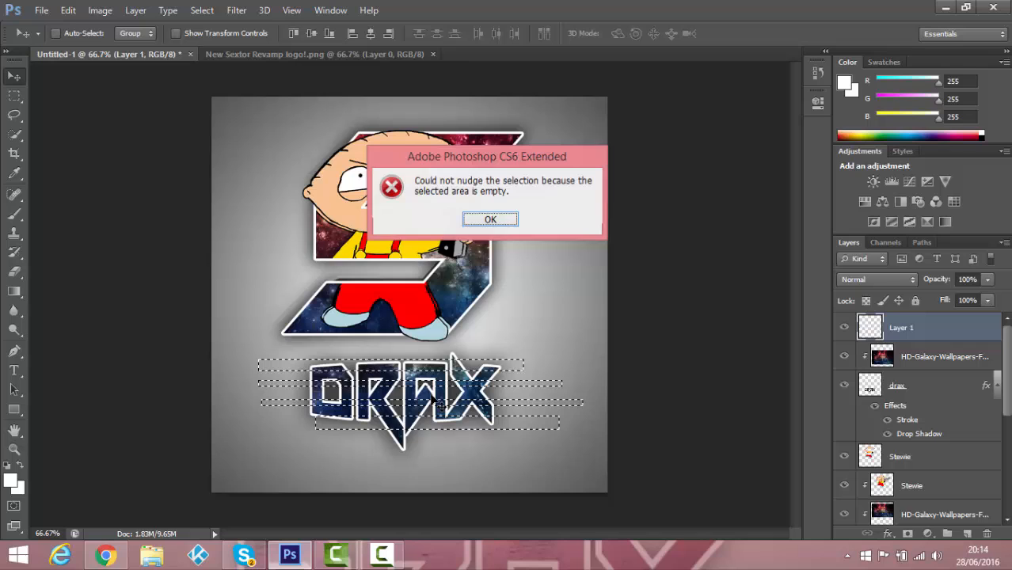
left_click(480, 222)
left_click(487, 218)
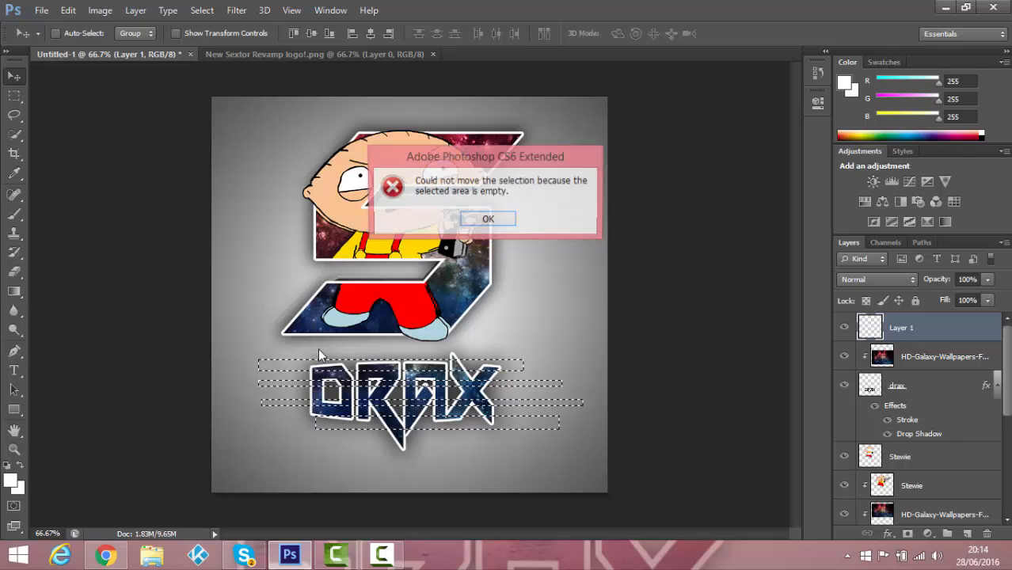
left_click(501, 219)
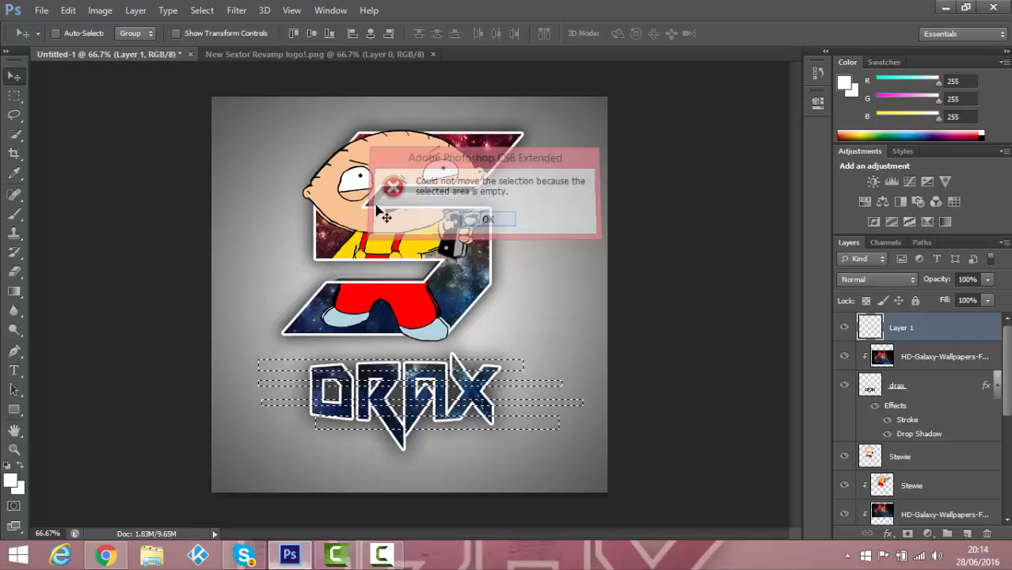
- Nudge the selected strips sideways on the drax layer to give the lettering a sliced look, and deselect them
left_click(954, 386)
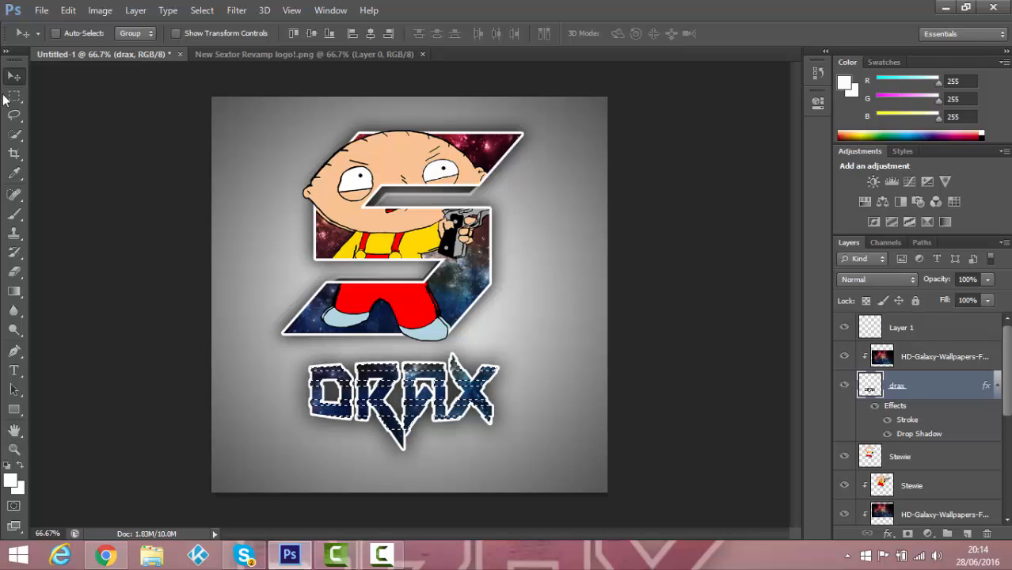
left_click(15, 96)
left_click(95, 124)
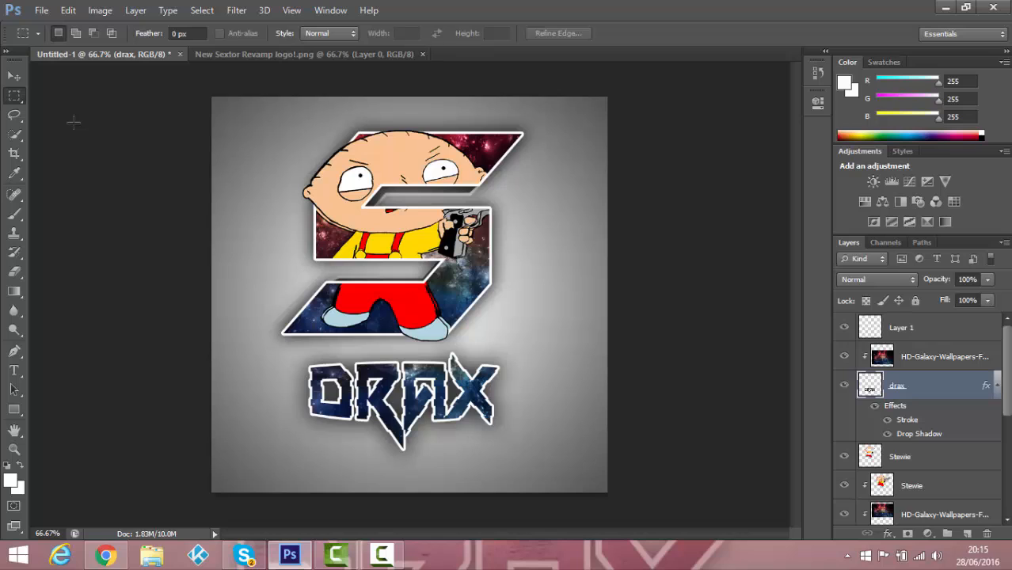
- Step back through the last deselection and several nudges of the drax strips, and clear the selection
key("ctrl+z")
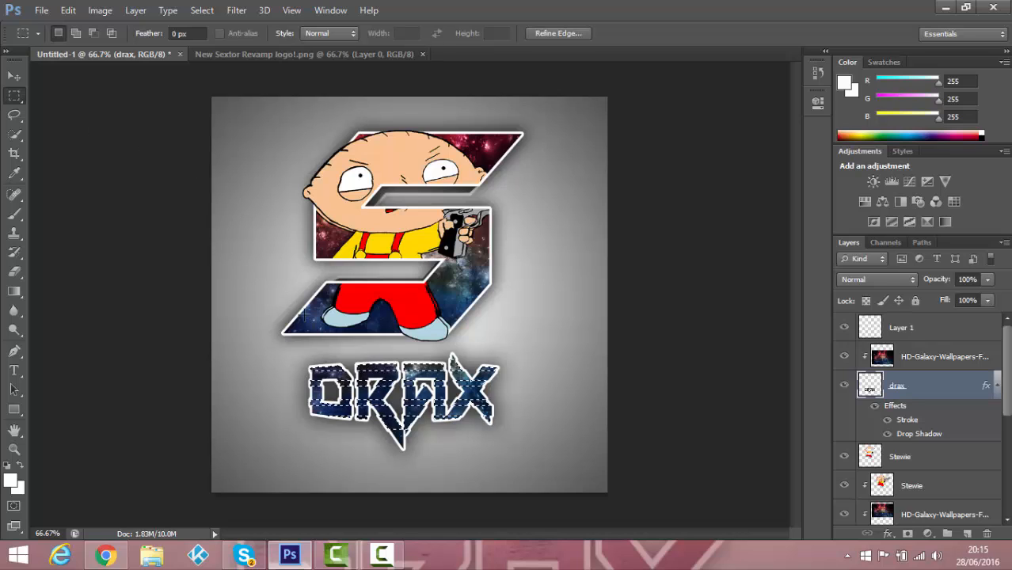
key("ctrl+alt+z")
key("ctrl+alt+z")
key("ctrl+alt+z")
key("ctrl+alt+z")
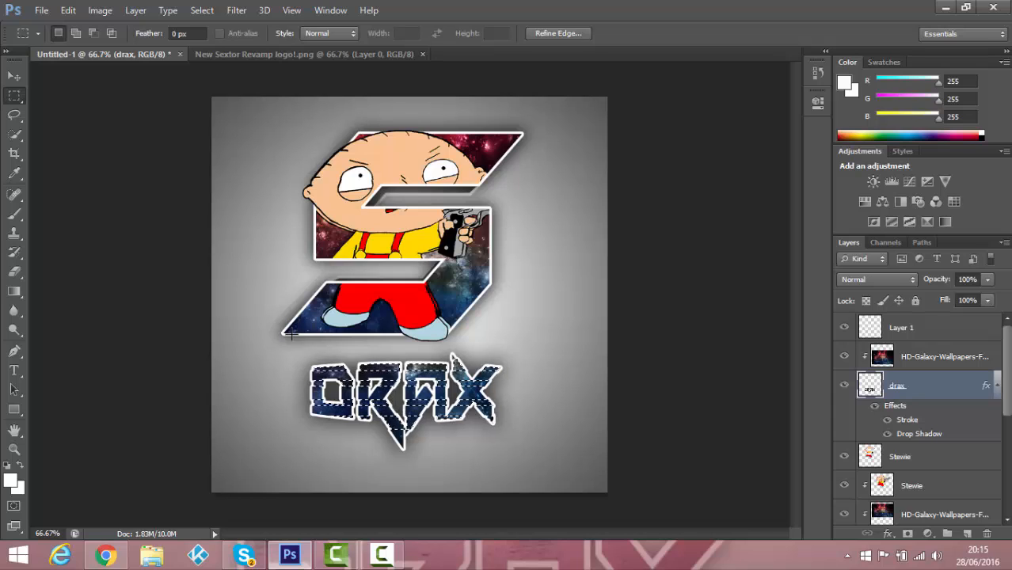
key("ctrl+d")
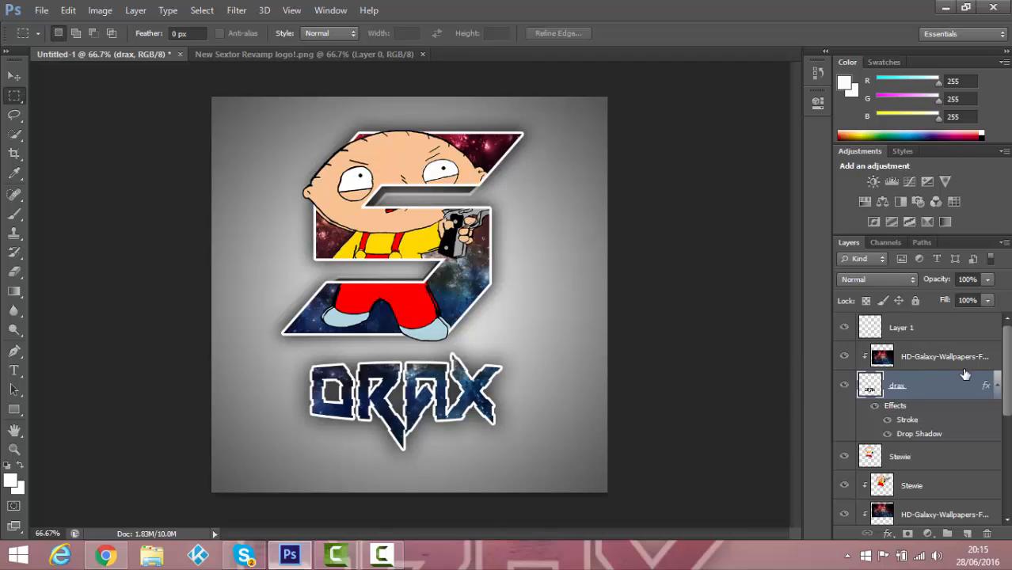
- Select both Stewie layers and try to merge them
scroll(963, 371, "down", 3)
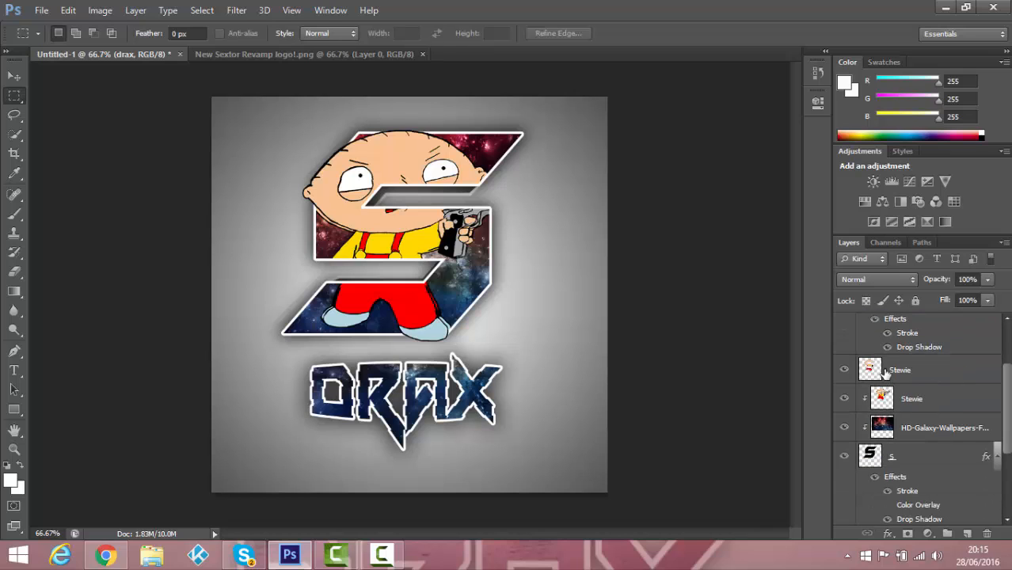
left_click(922, 371)
left_click(928, 405, "shift")
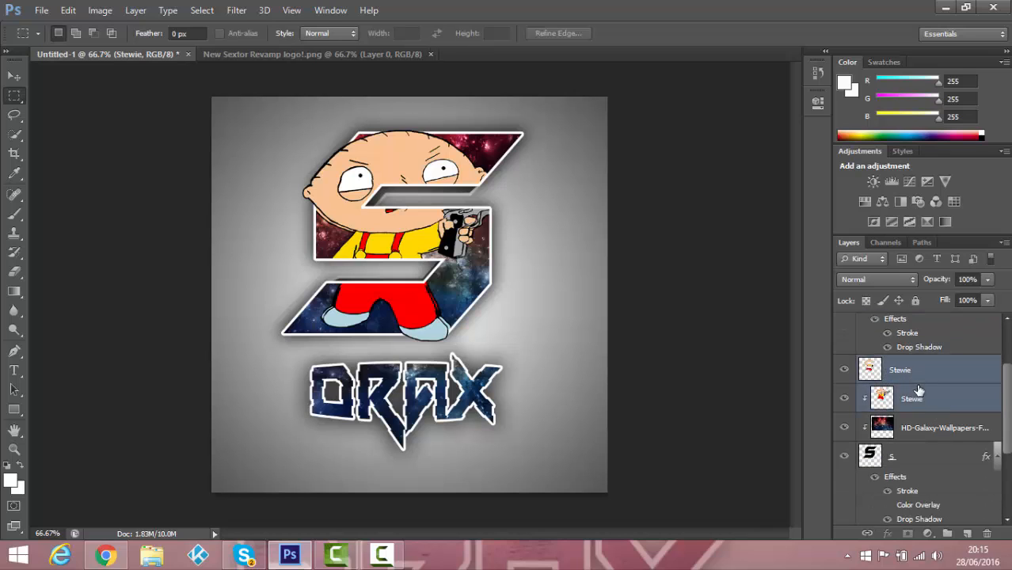
right_click(927, 405)
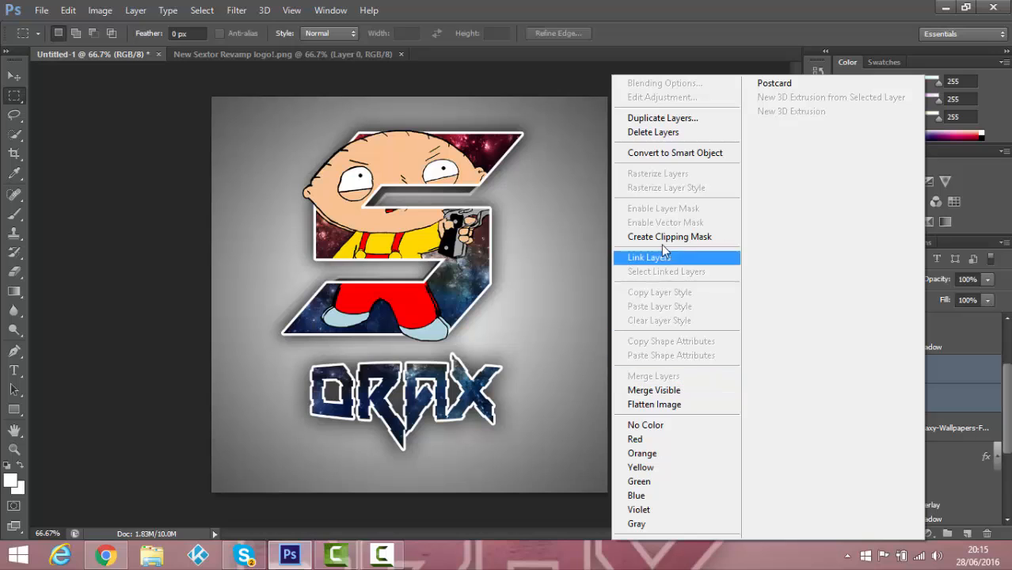
left_click(673, 237)
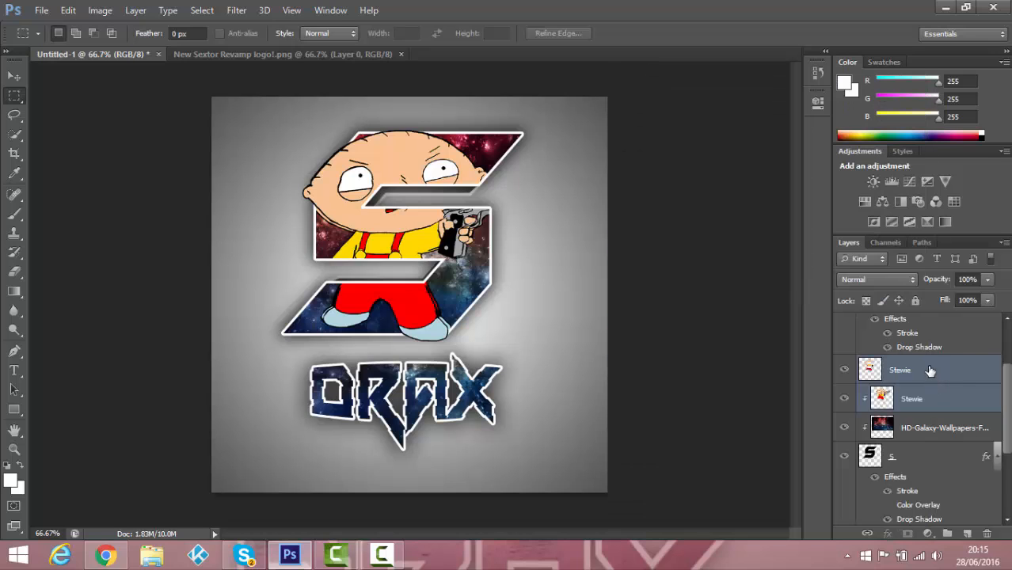
right_click(930, 371)
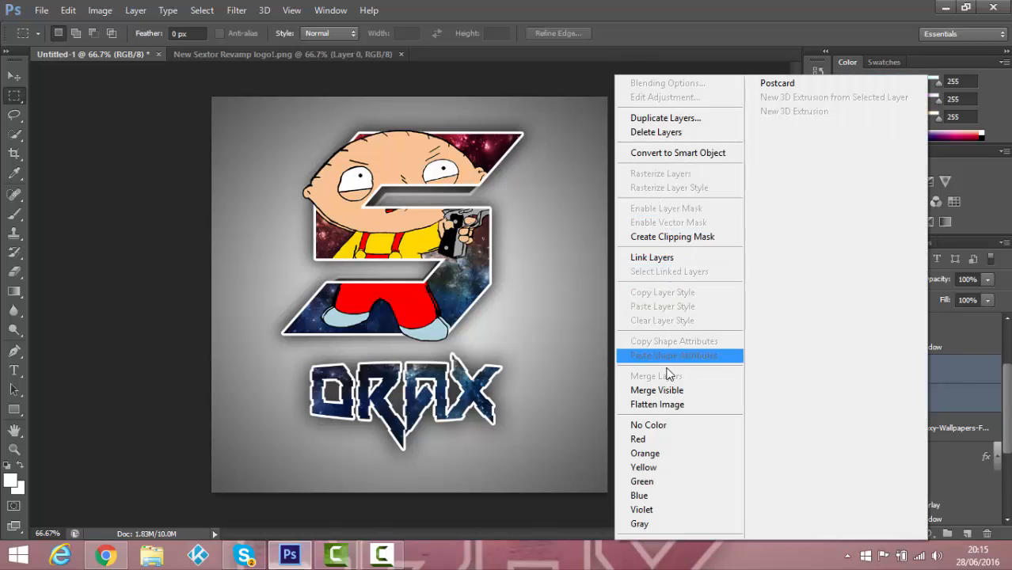
left_click(480, 506)
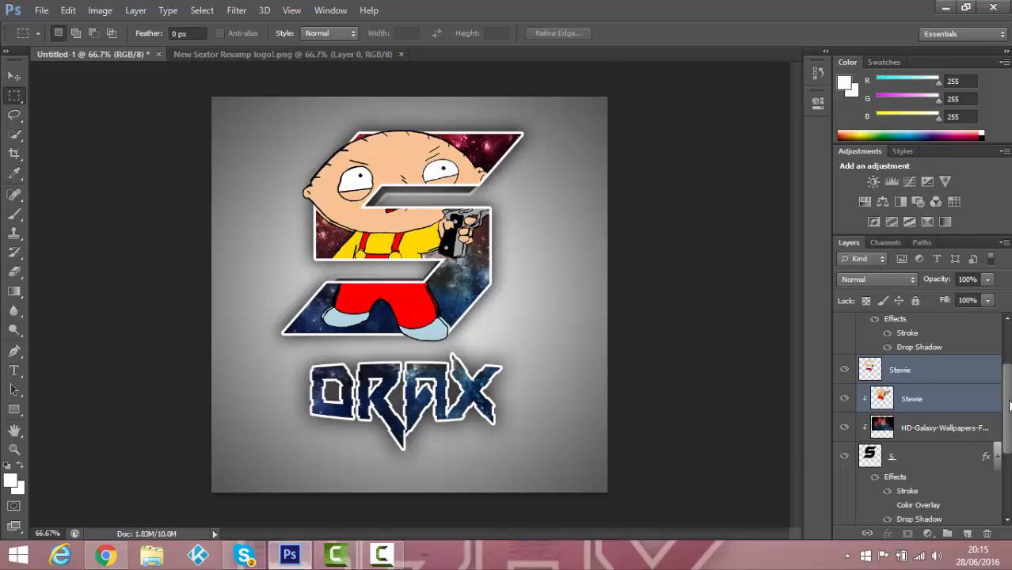
- Select the S and S copy 15 layers and try to merge them
left_click_drag(1008, 406, 999, 495)
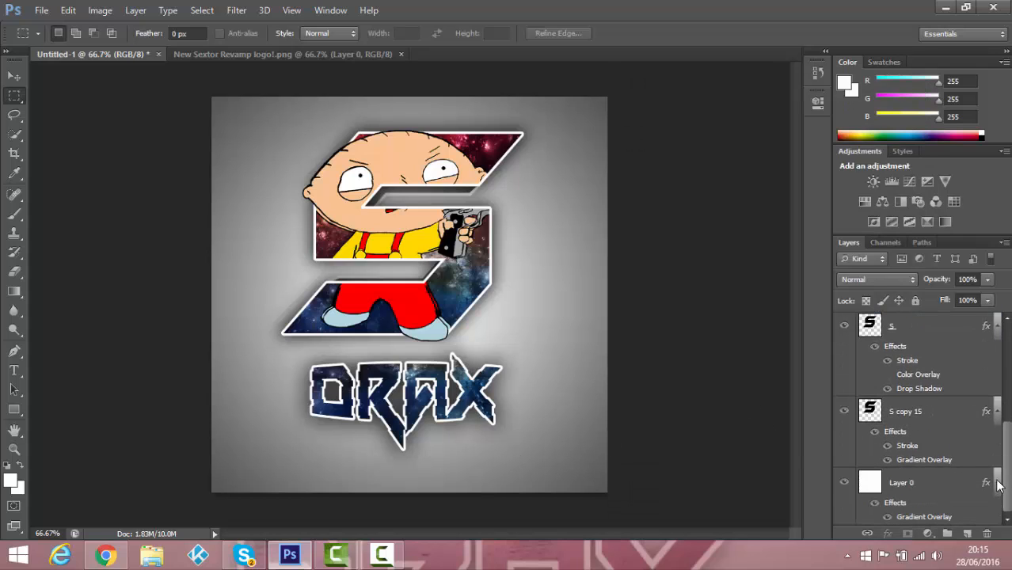
left_click(916, 337)
left_click(923, 425, "ctrl")
right_click(925, 424)
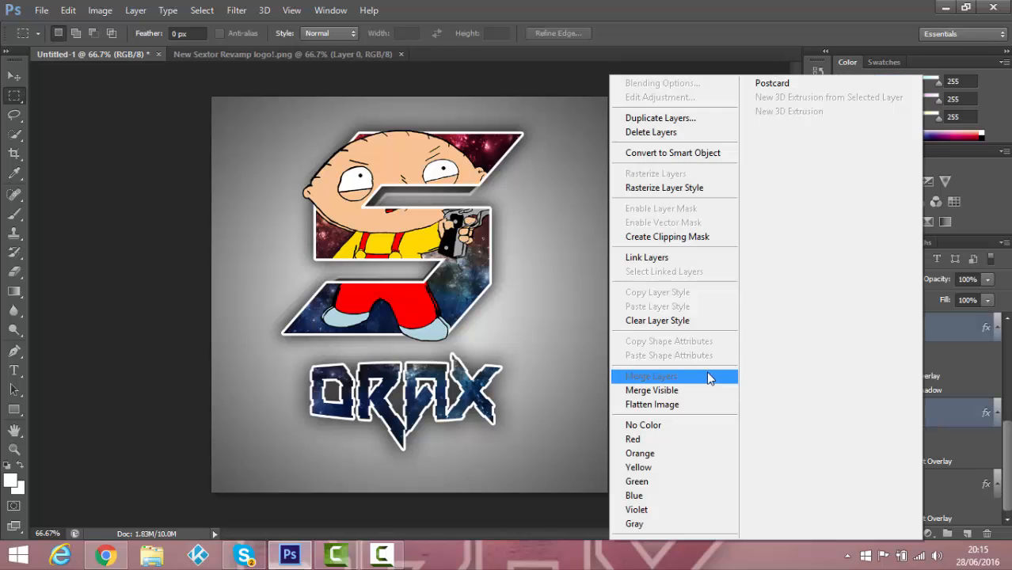
left_click(950, 381)
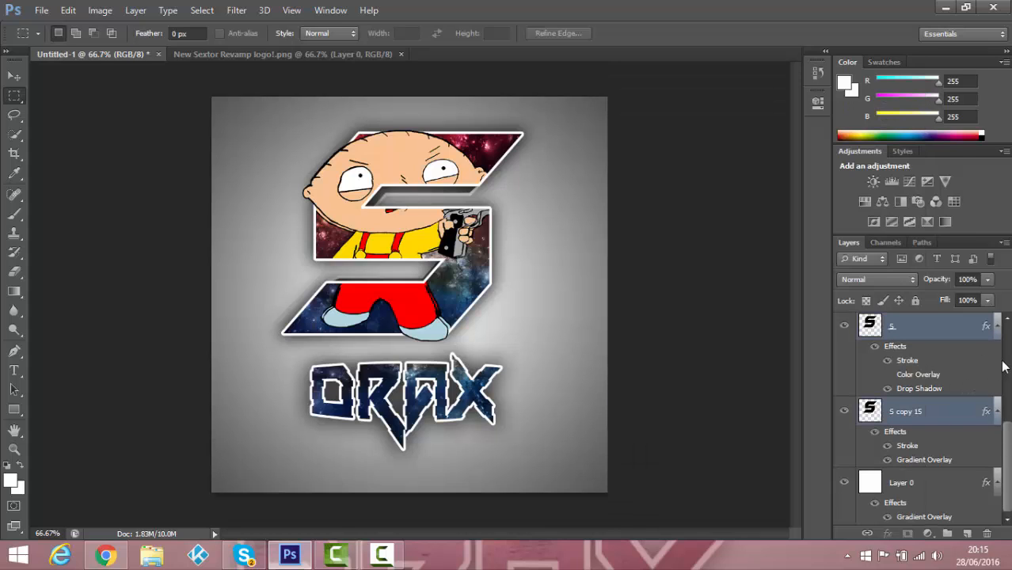
- Hide the empty Layer 1 and delete it
scroll(1004, 366, "up", 10)
left_click(885, 336)
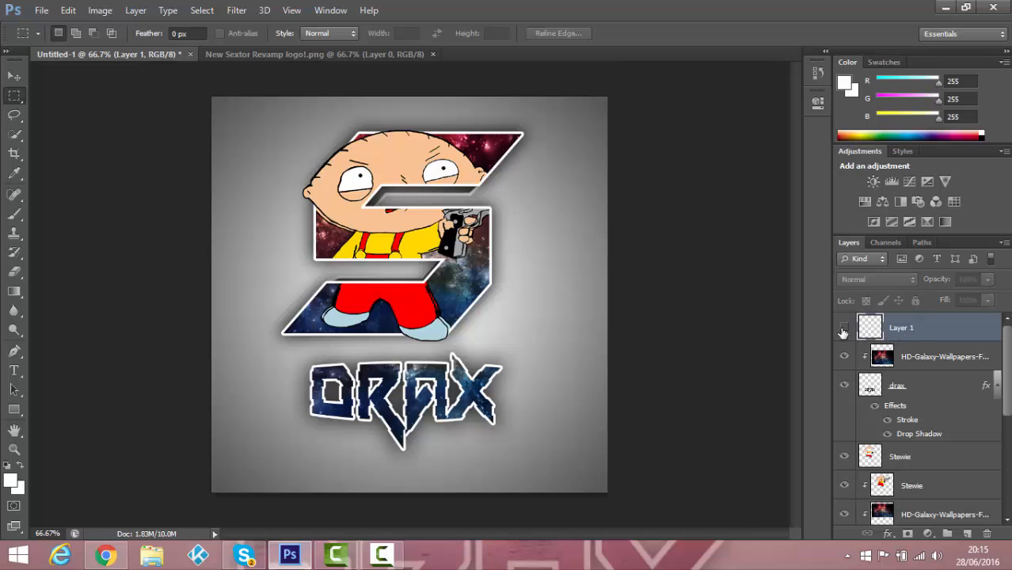
right_click(918, 330)
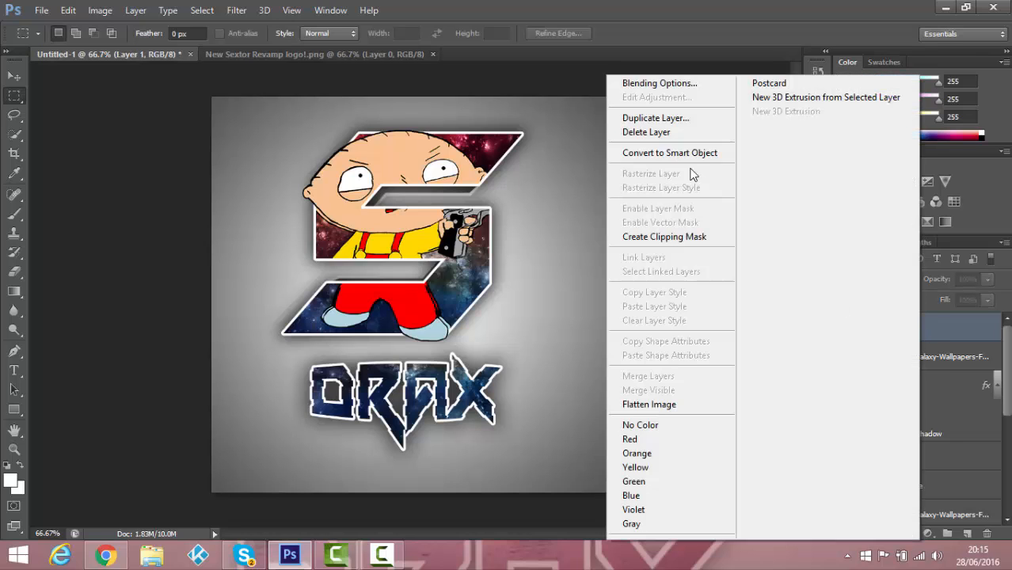
left_click(675, 131)
left_click(463, 222)
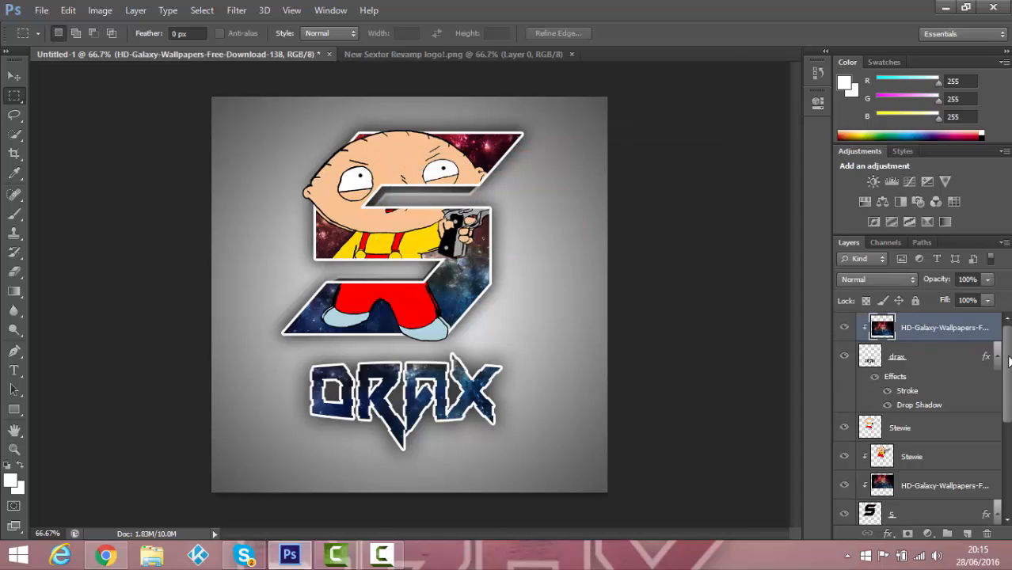
- Select all layers down to Layer 0, merge the visible layers into one, and check the result by toggling its visibility
left_click_drag(1008, 361, 966, 452)
left_click(949, 484)
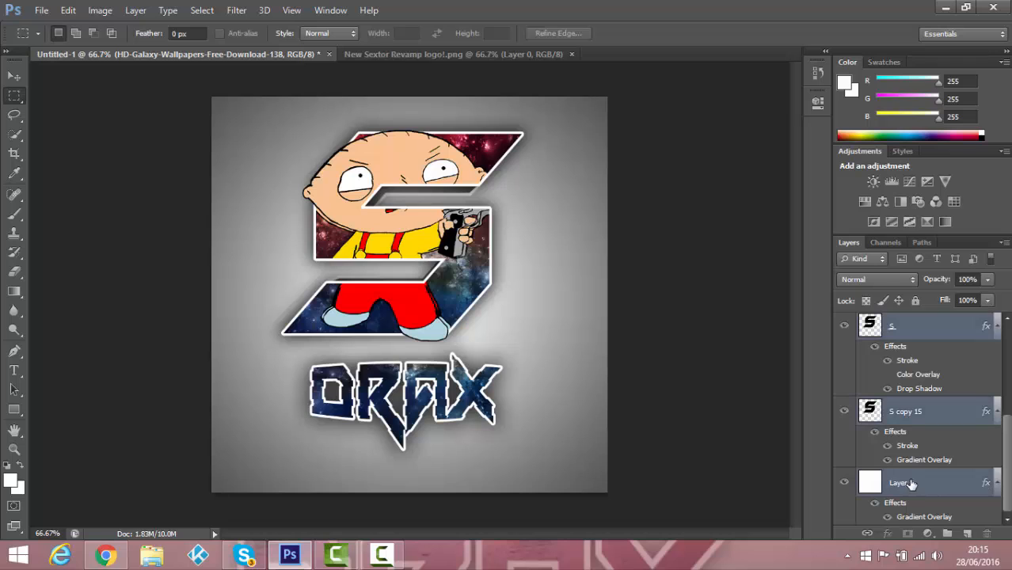
right_click(918, 488)
left_click(784, 337)
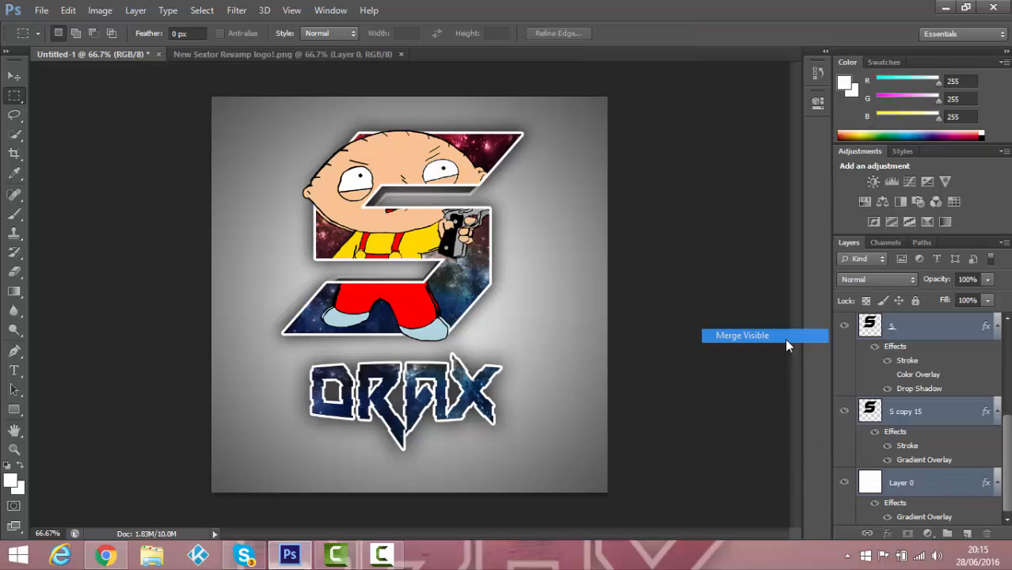
left_click(845, 328)
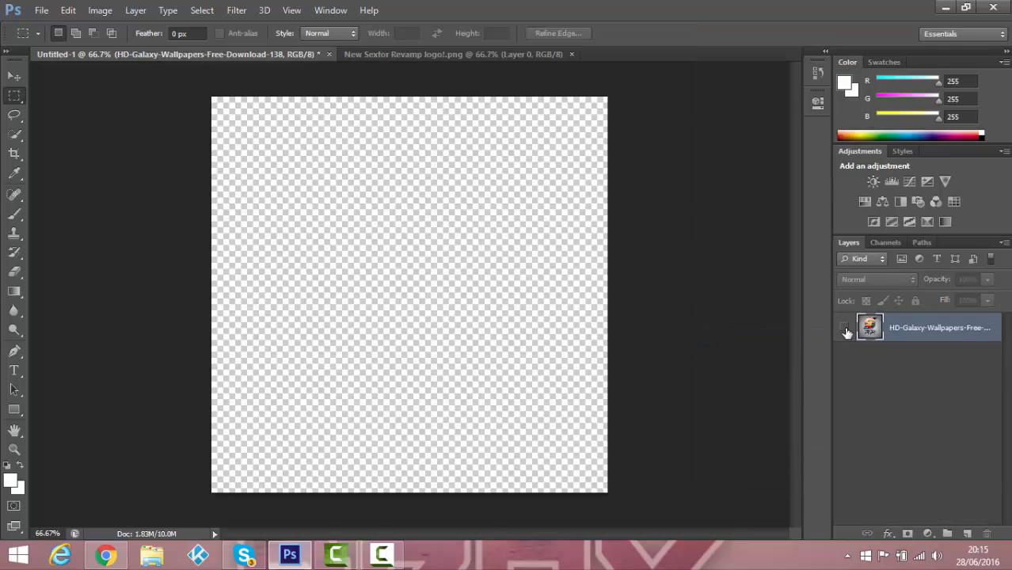
left_click(845, 328)
left_click(845, 329)
left_click(844, 328)
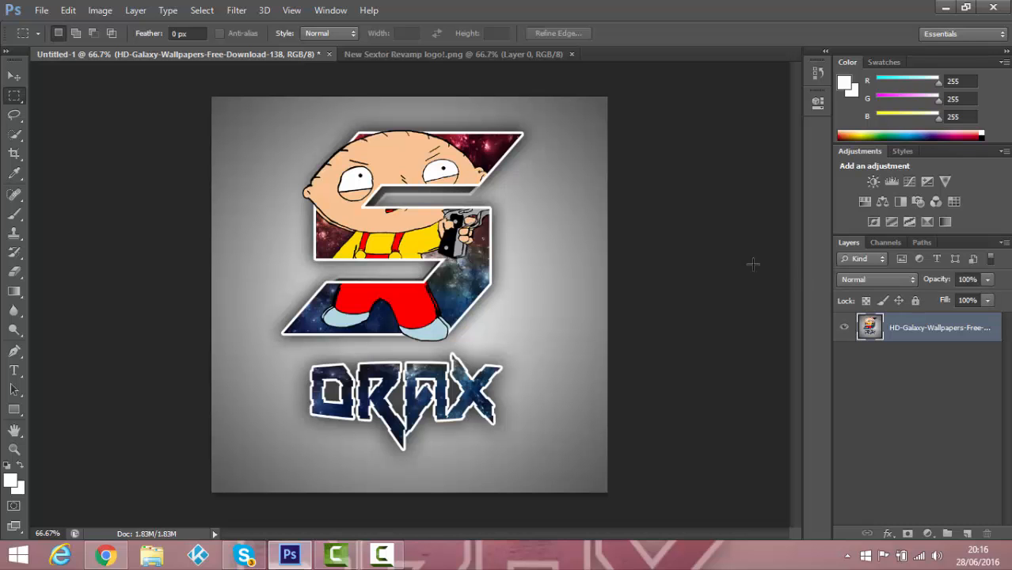
- Save the finished logo to Downloads as a PNG copy named Logo YT tutorial, with smallest compression and no interlacing
left_click(49, 6)
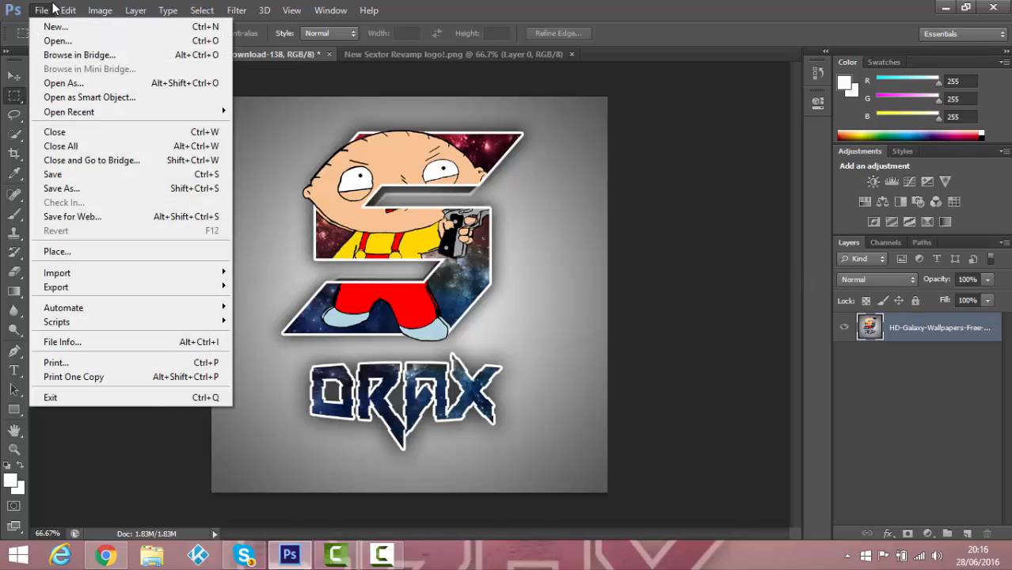
mouse_move(41, 10)
left_click(68, 190)
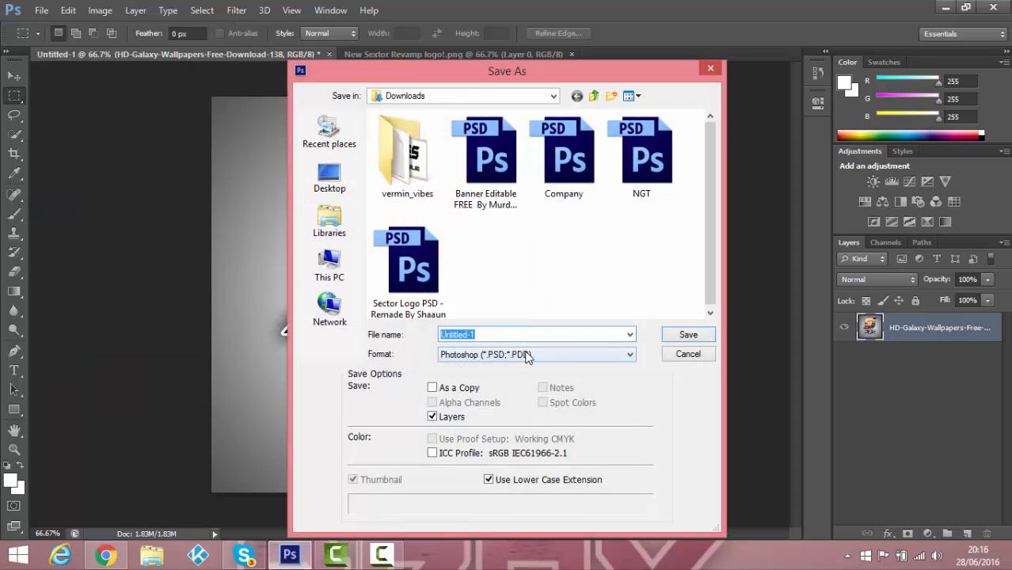
left_click(528, 356)
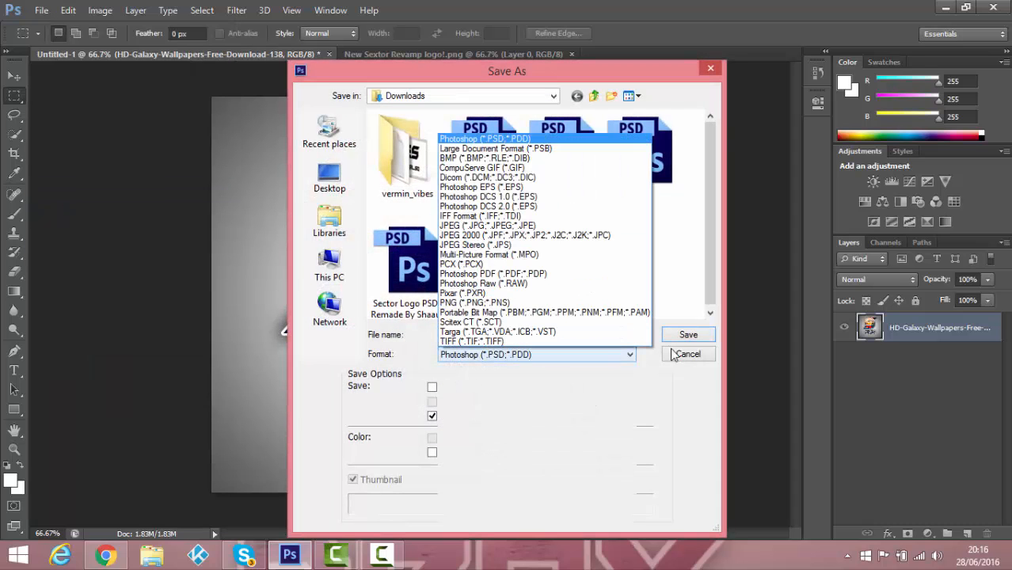
left_click(467, 303)
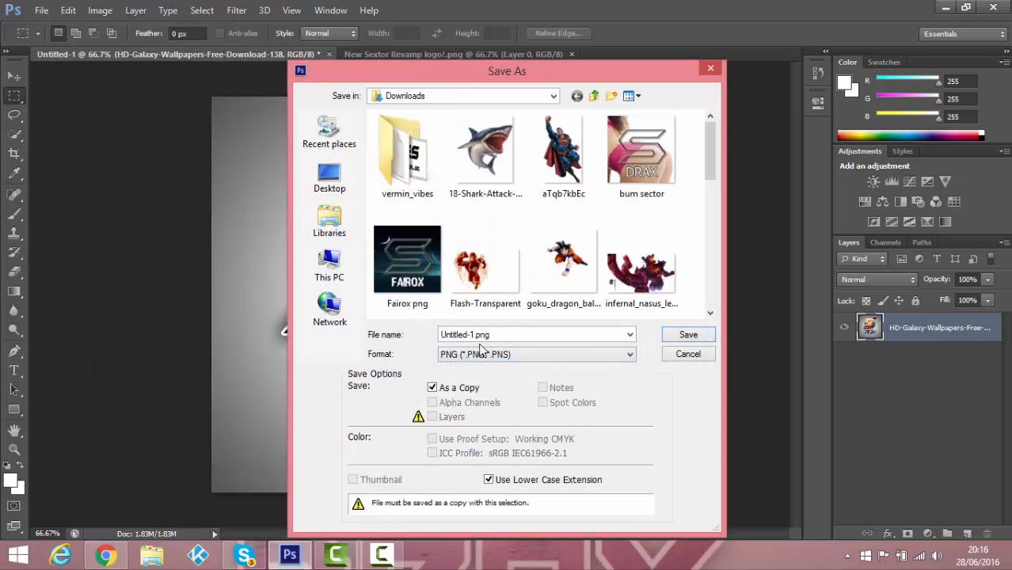
double_click(510, 334)
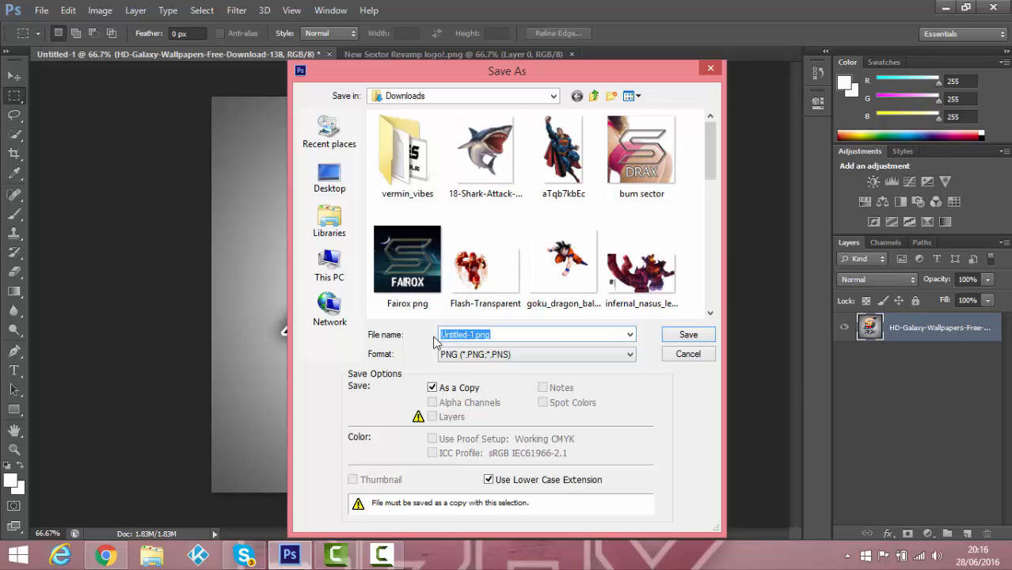
type("Logo YT tutorial")
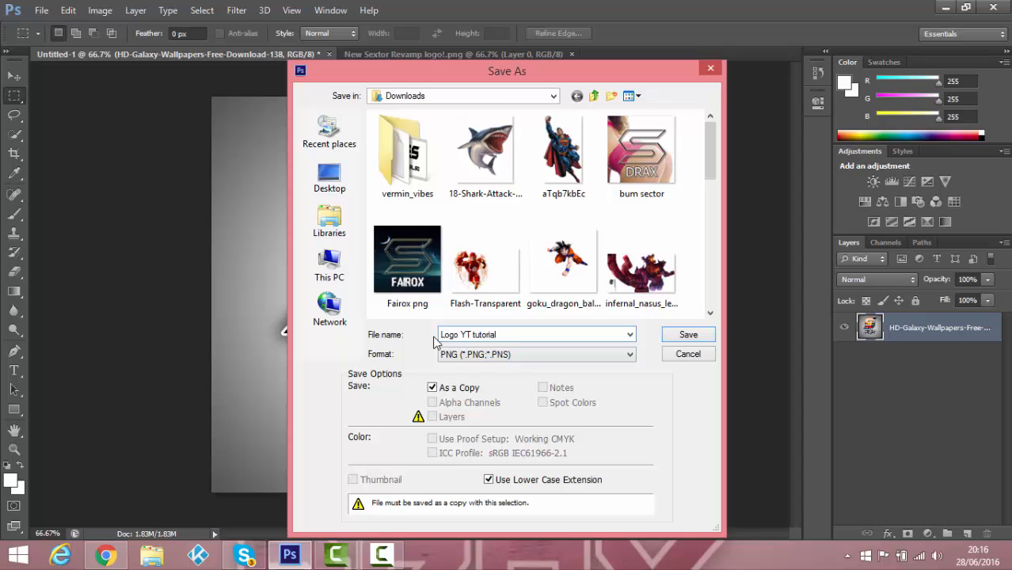
key("Return")
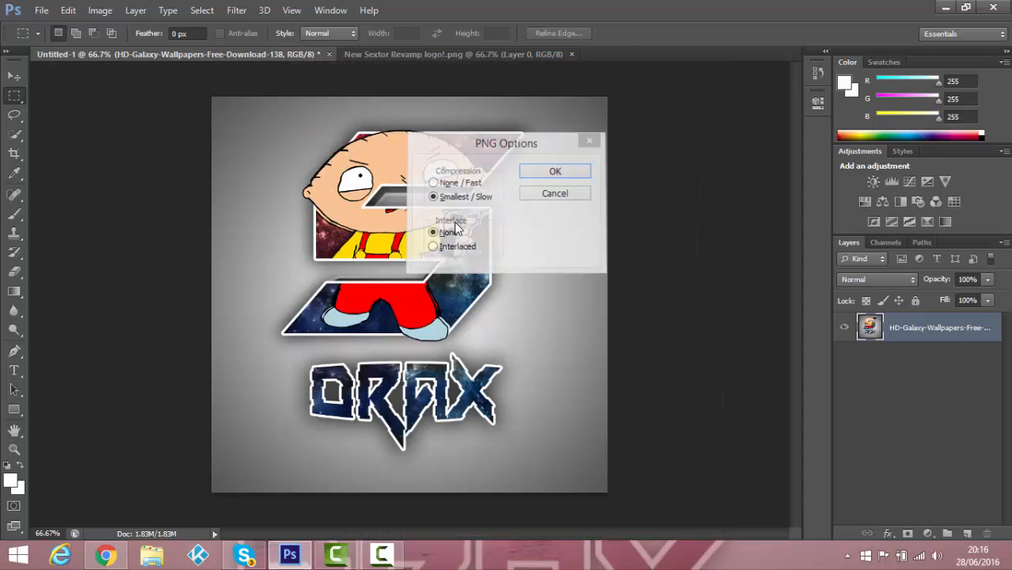
key("Return")
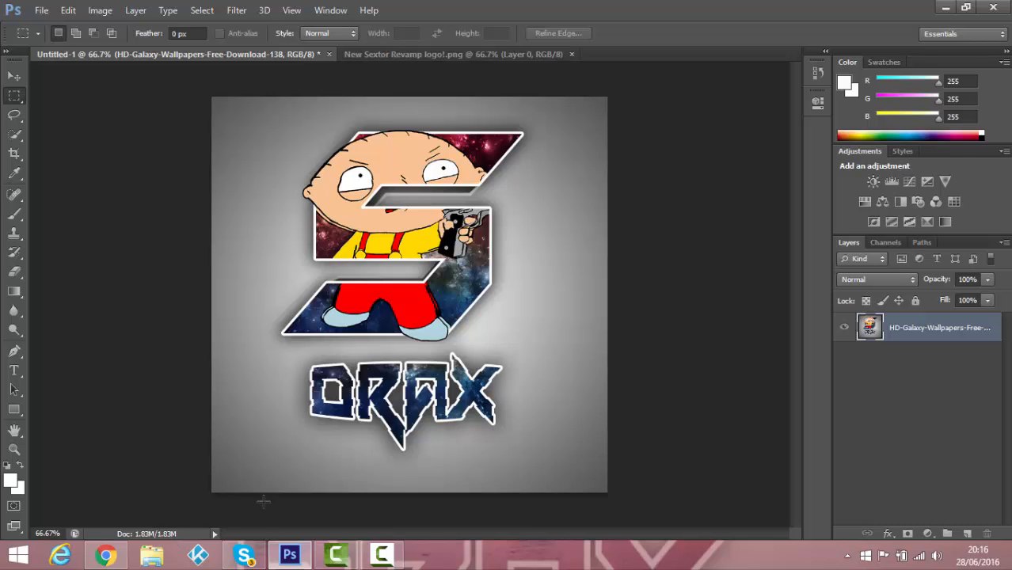
- View the New Sextor Revamp logo!.png document and open Sector Revoke logo.png from Downloads as another example
left_click(252, 558)
left_click(398, 57)
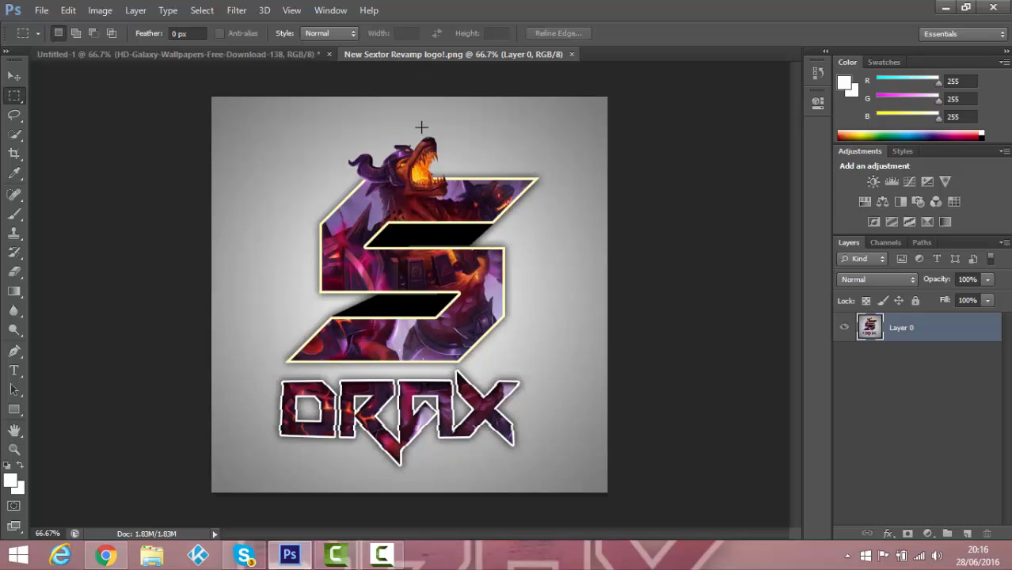
key("ctrl+o")
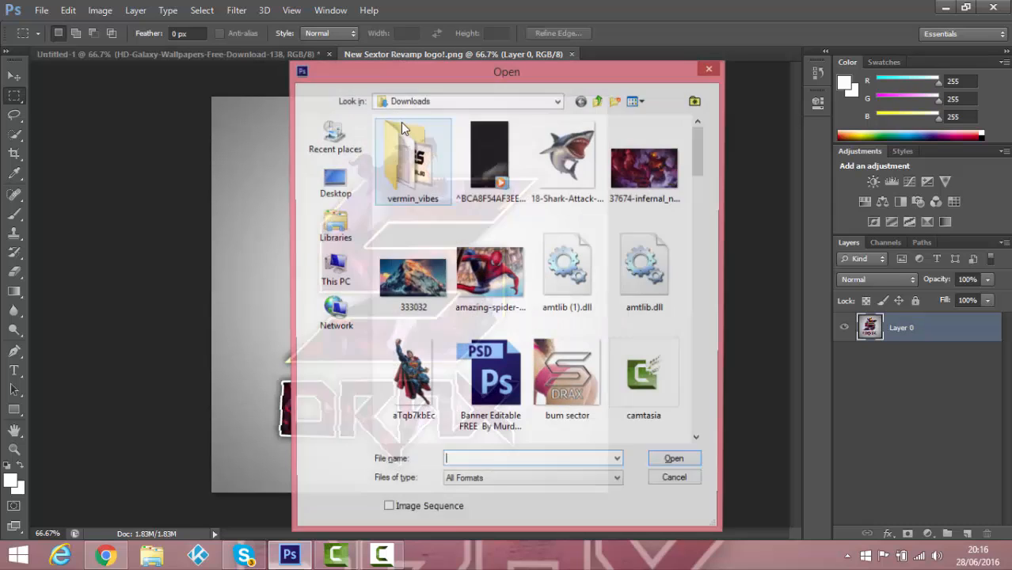
left_click_drag(693, 151, 694, 350)
double_click(553, 271)
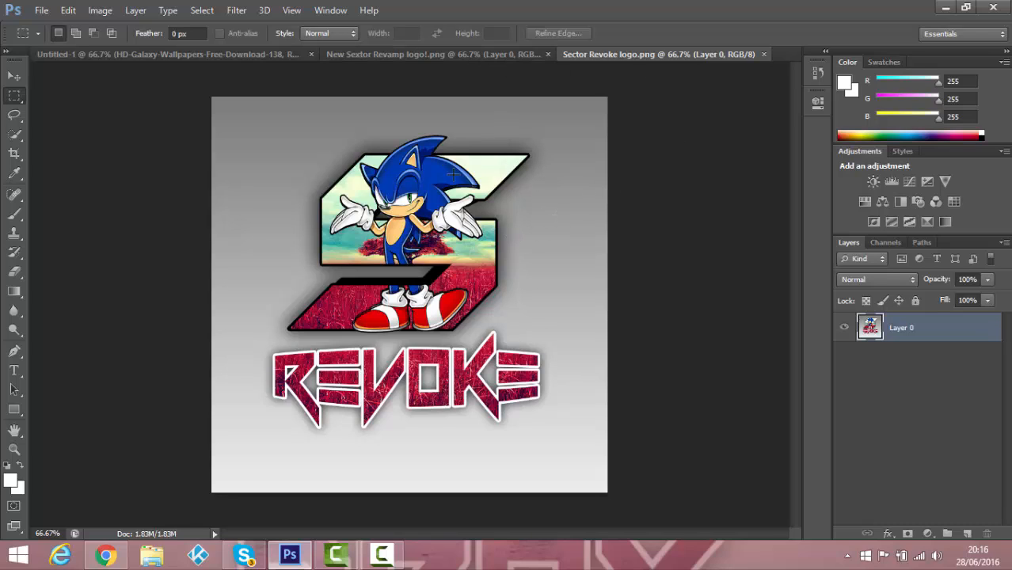
left_click(13, 76)
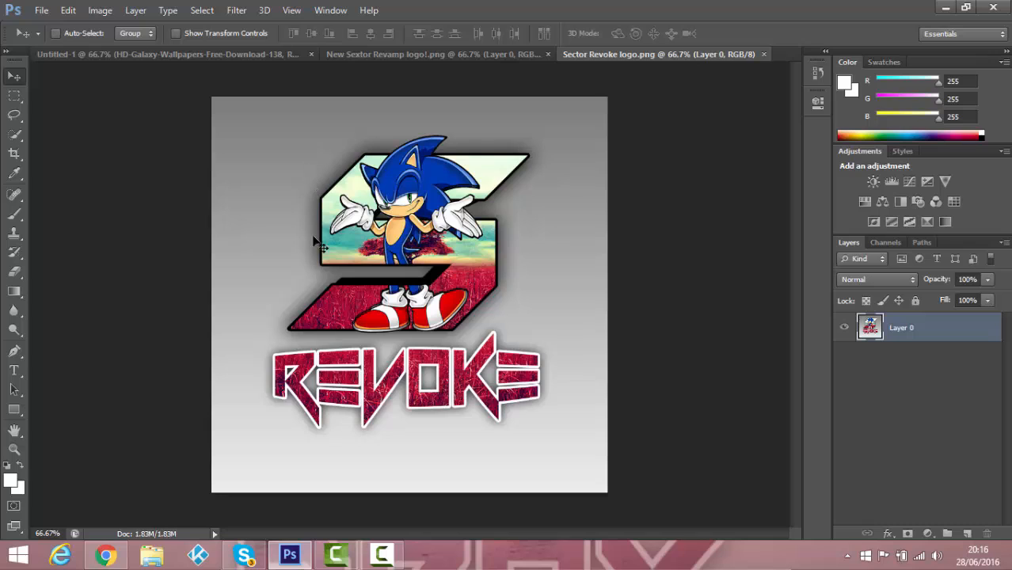
left_click(380, 554)
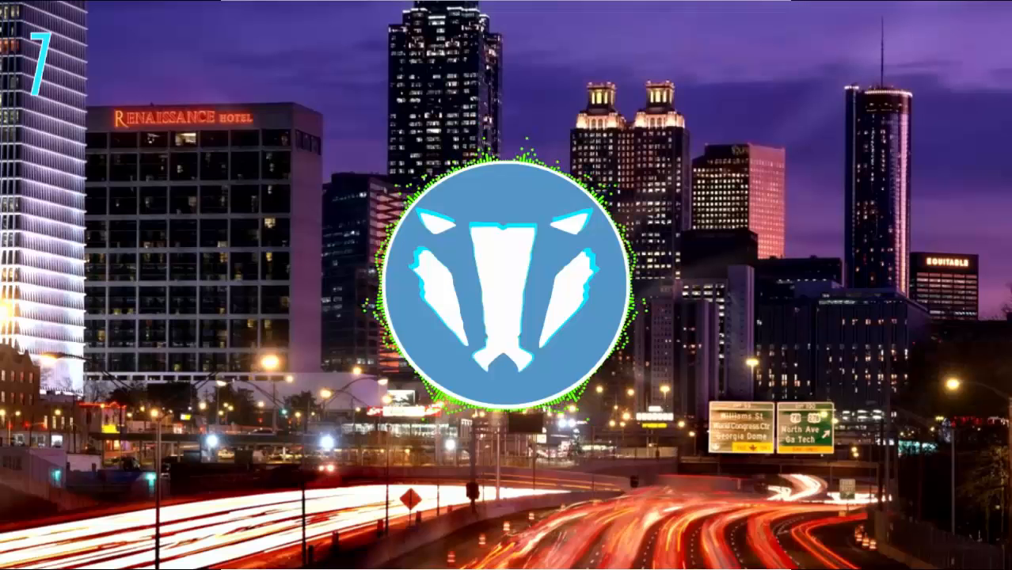